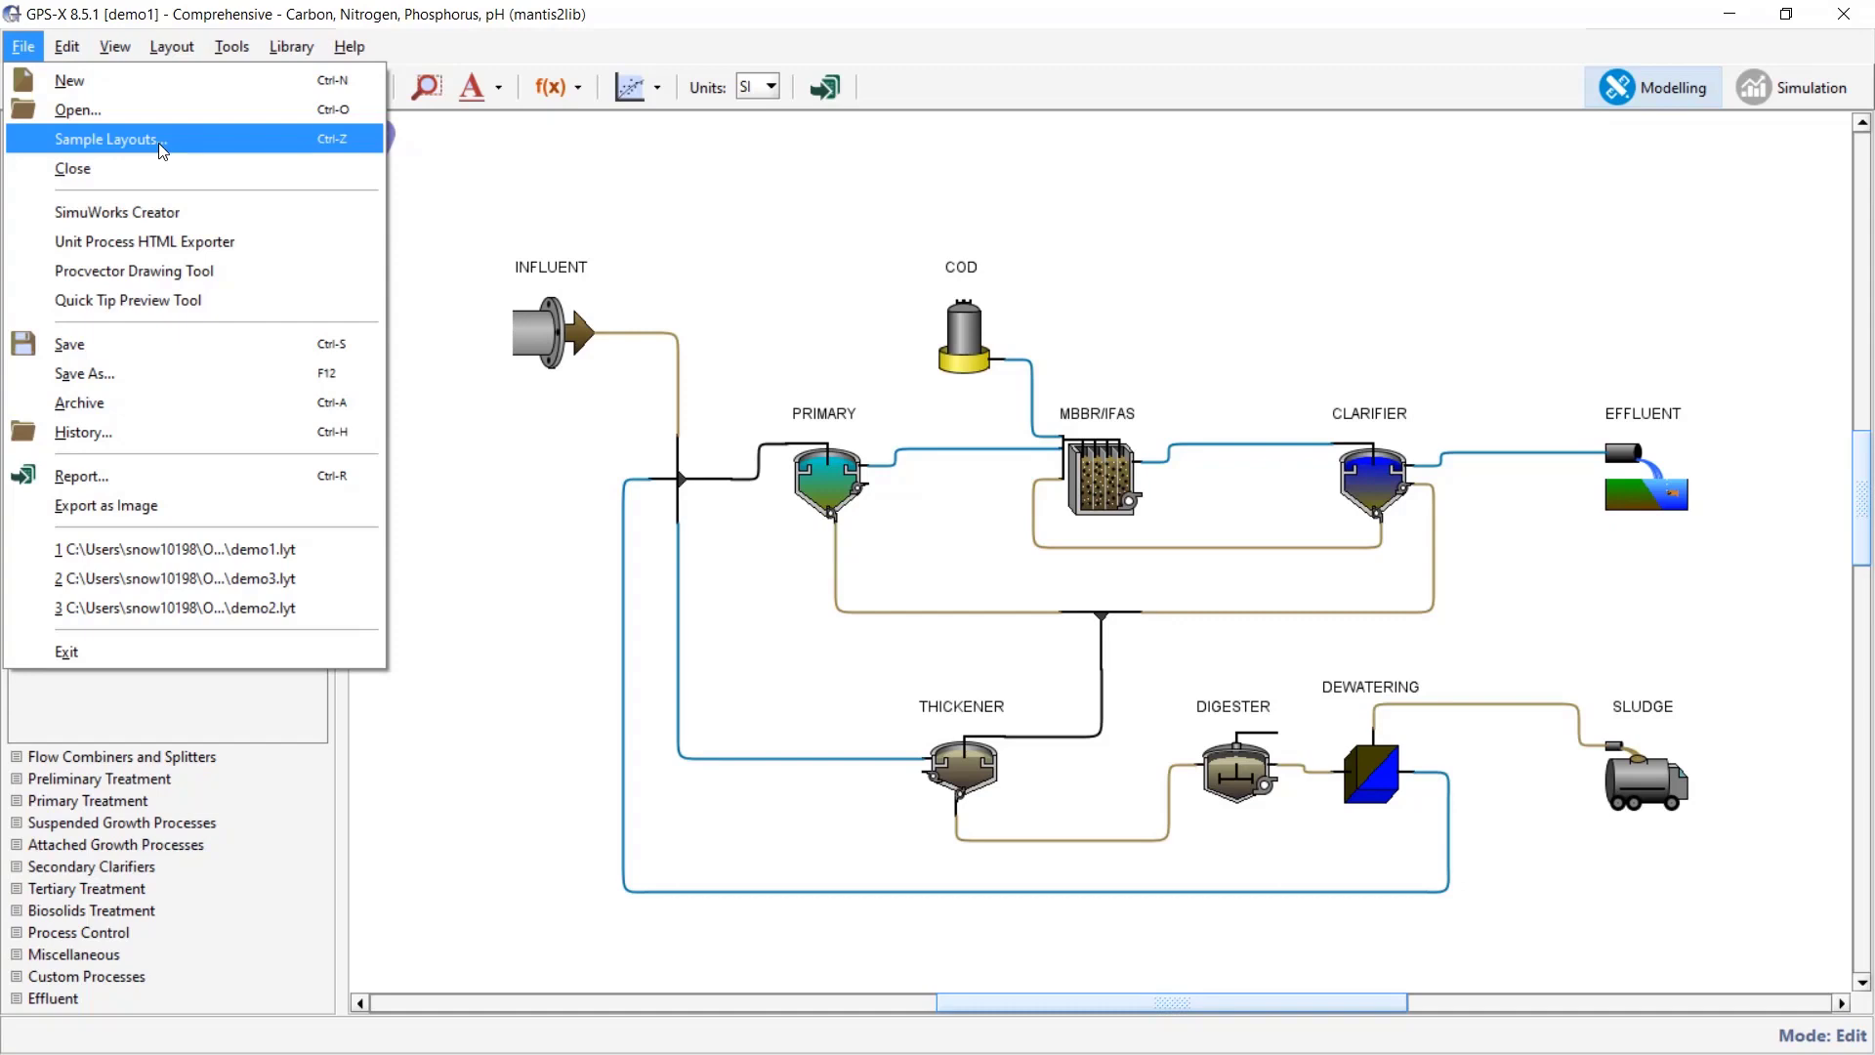
left_click(158, 143)
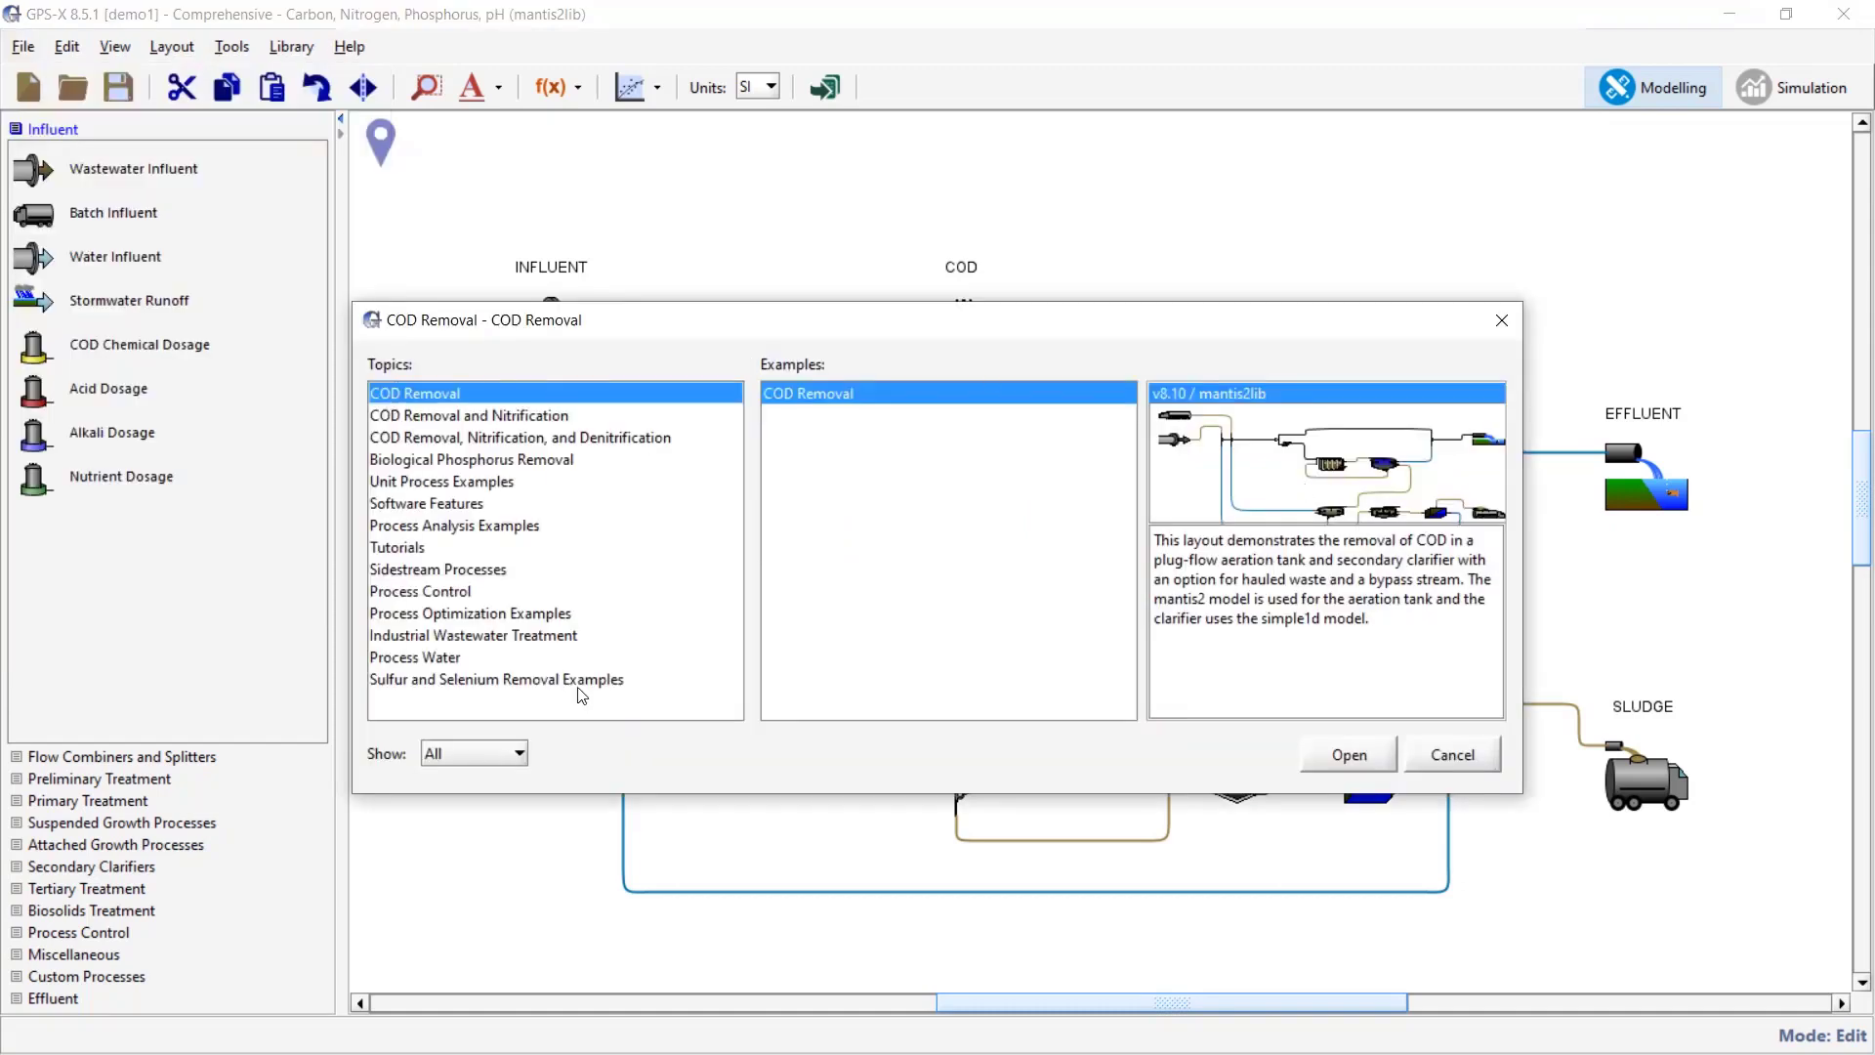
left_click(530, 440)
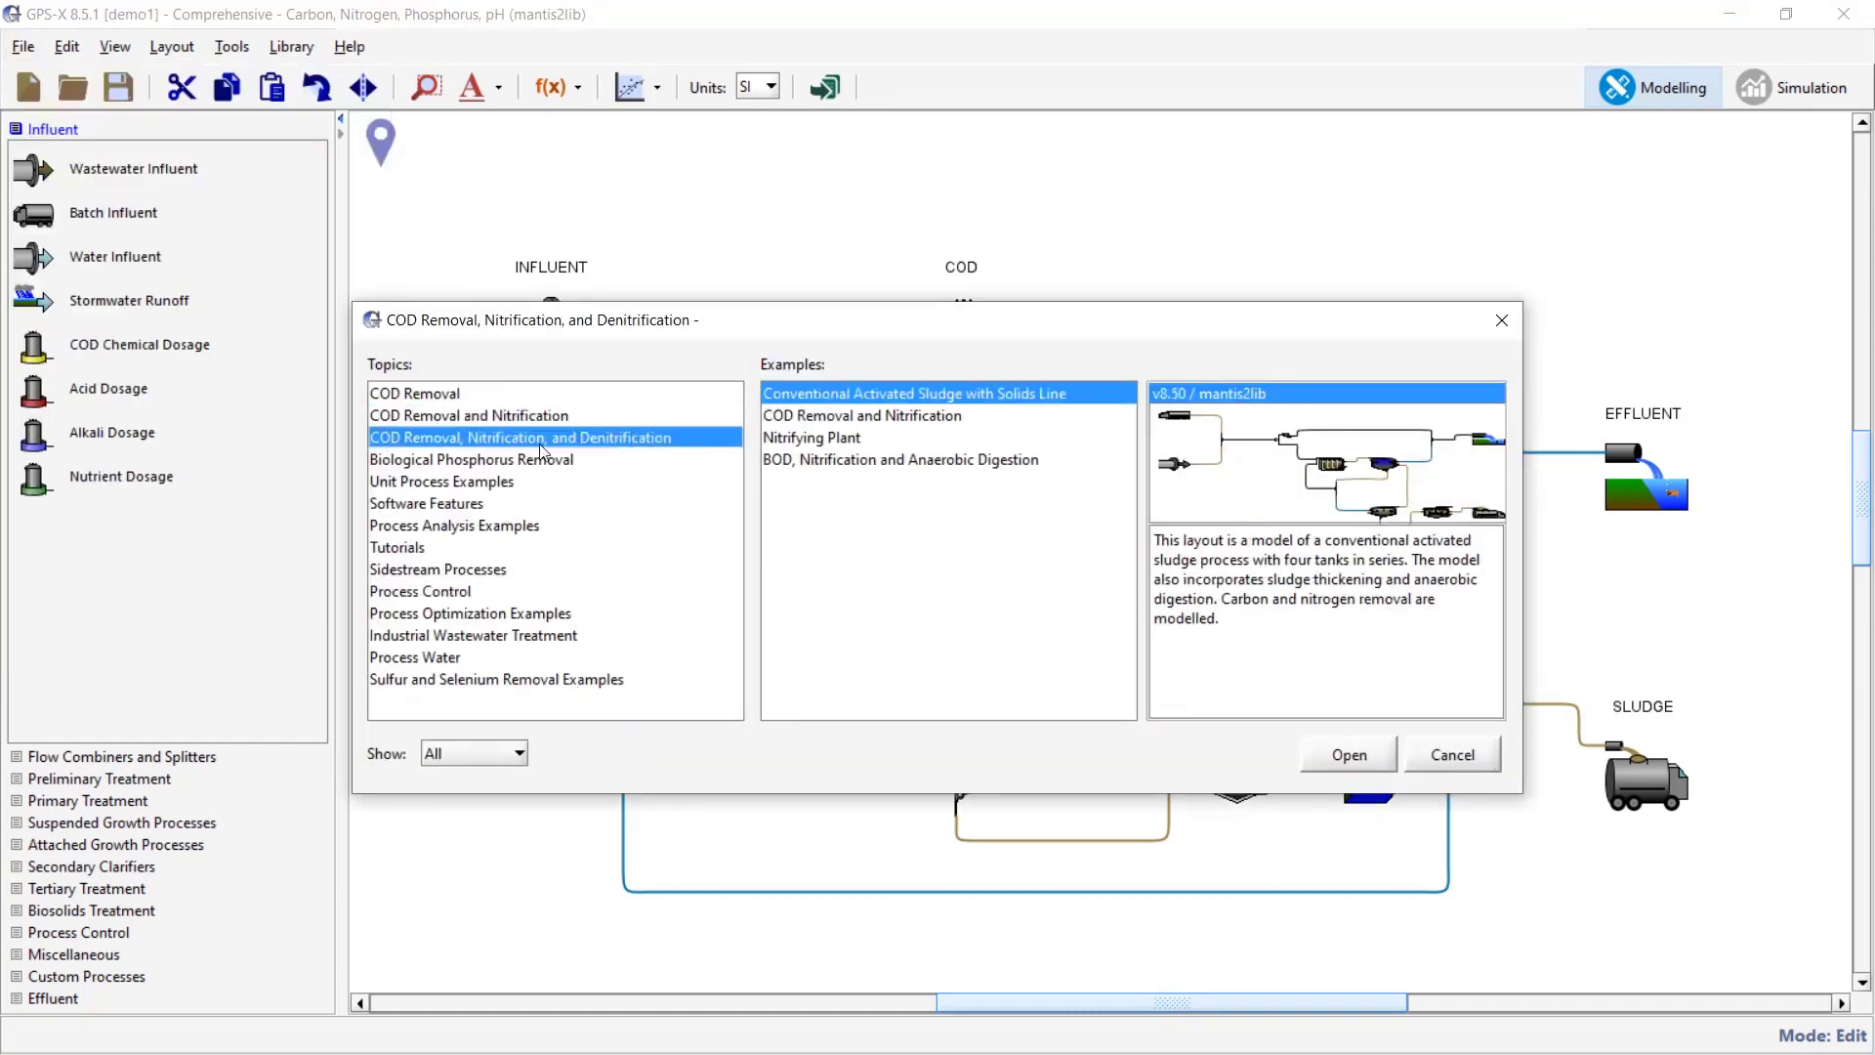
left_click(477, 461)
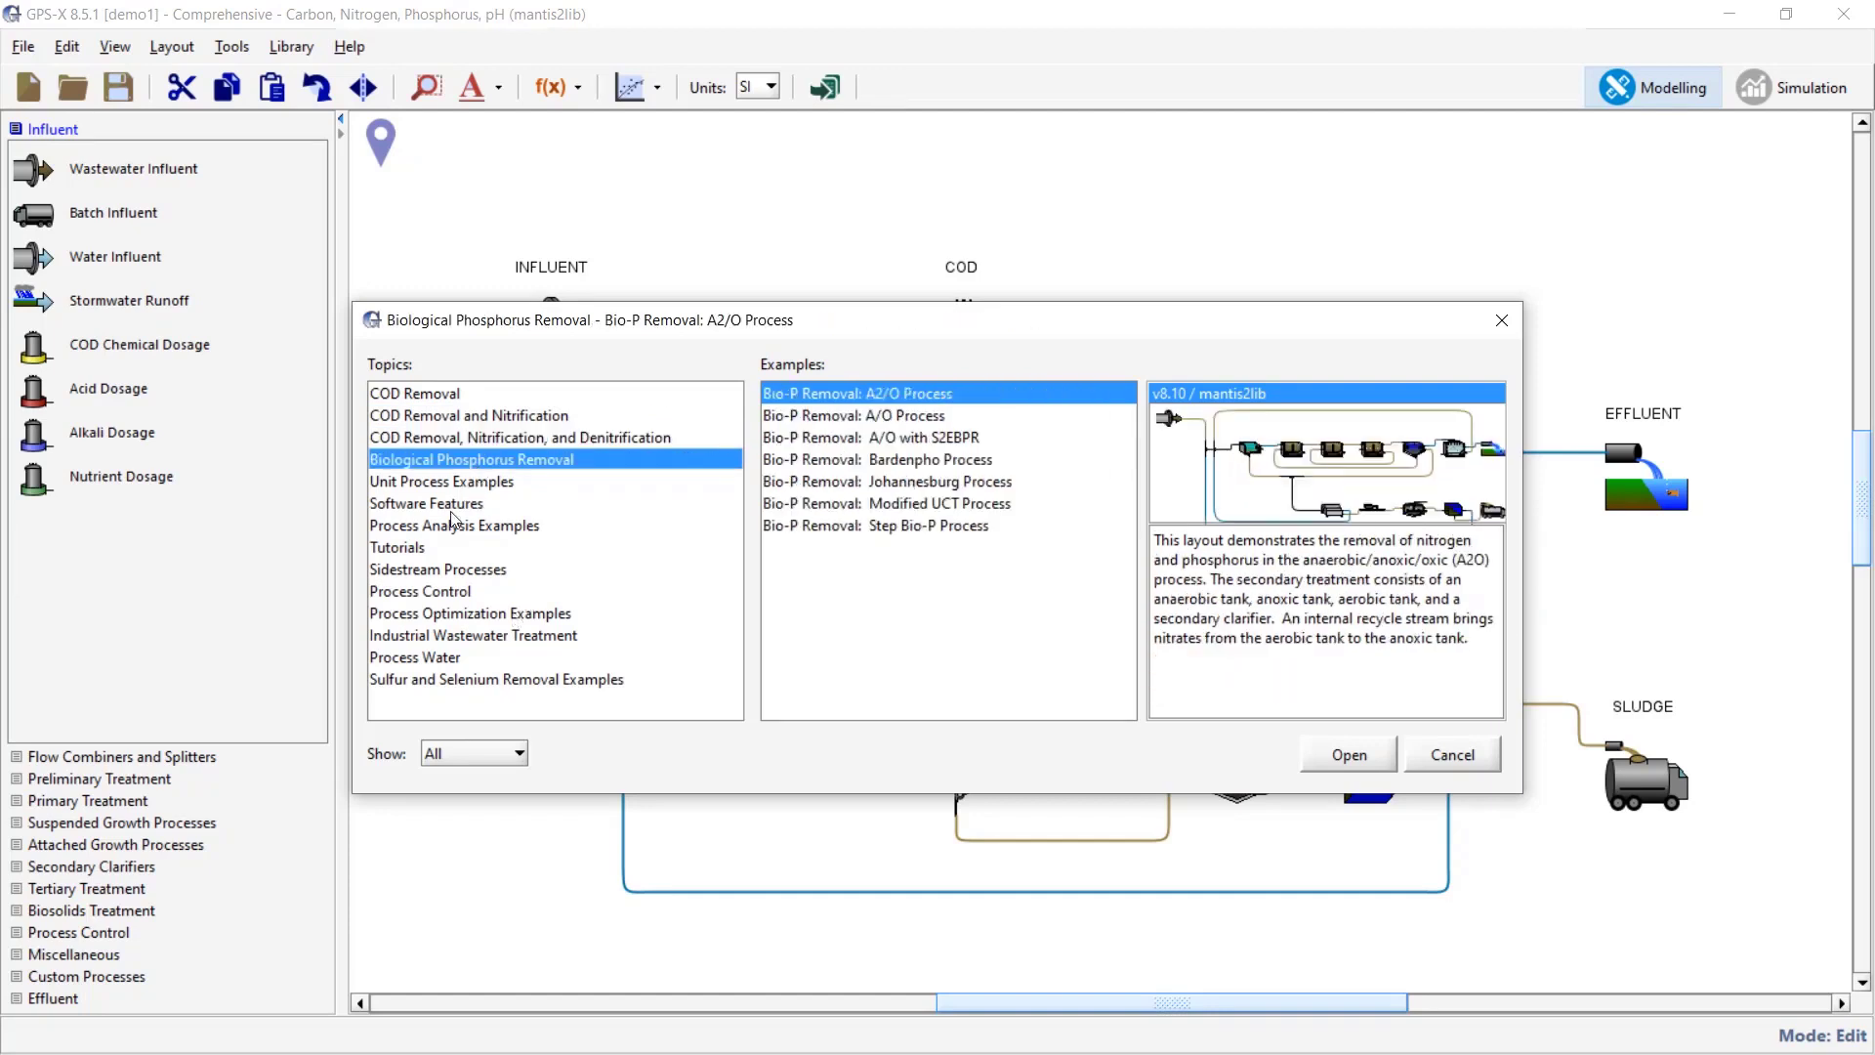
left_click(448, 483)
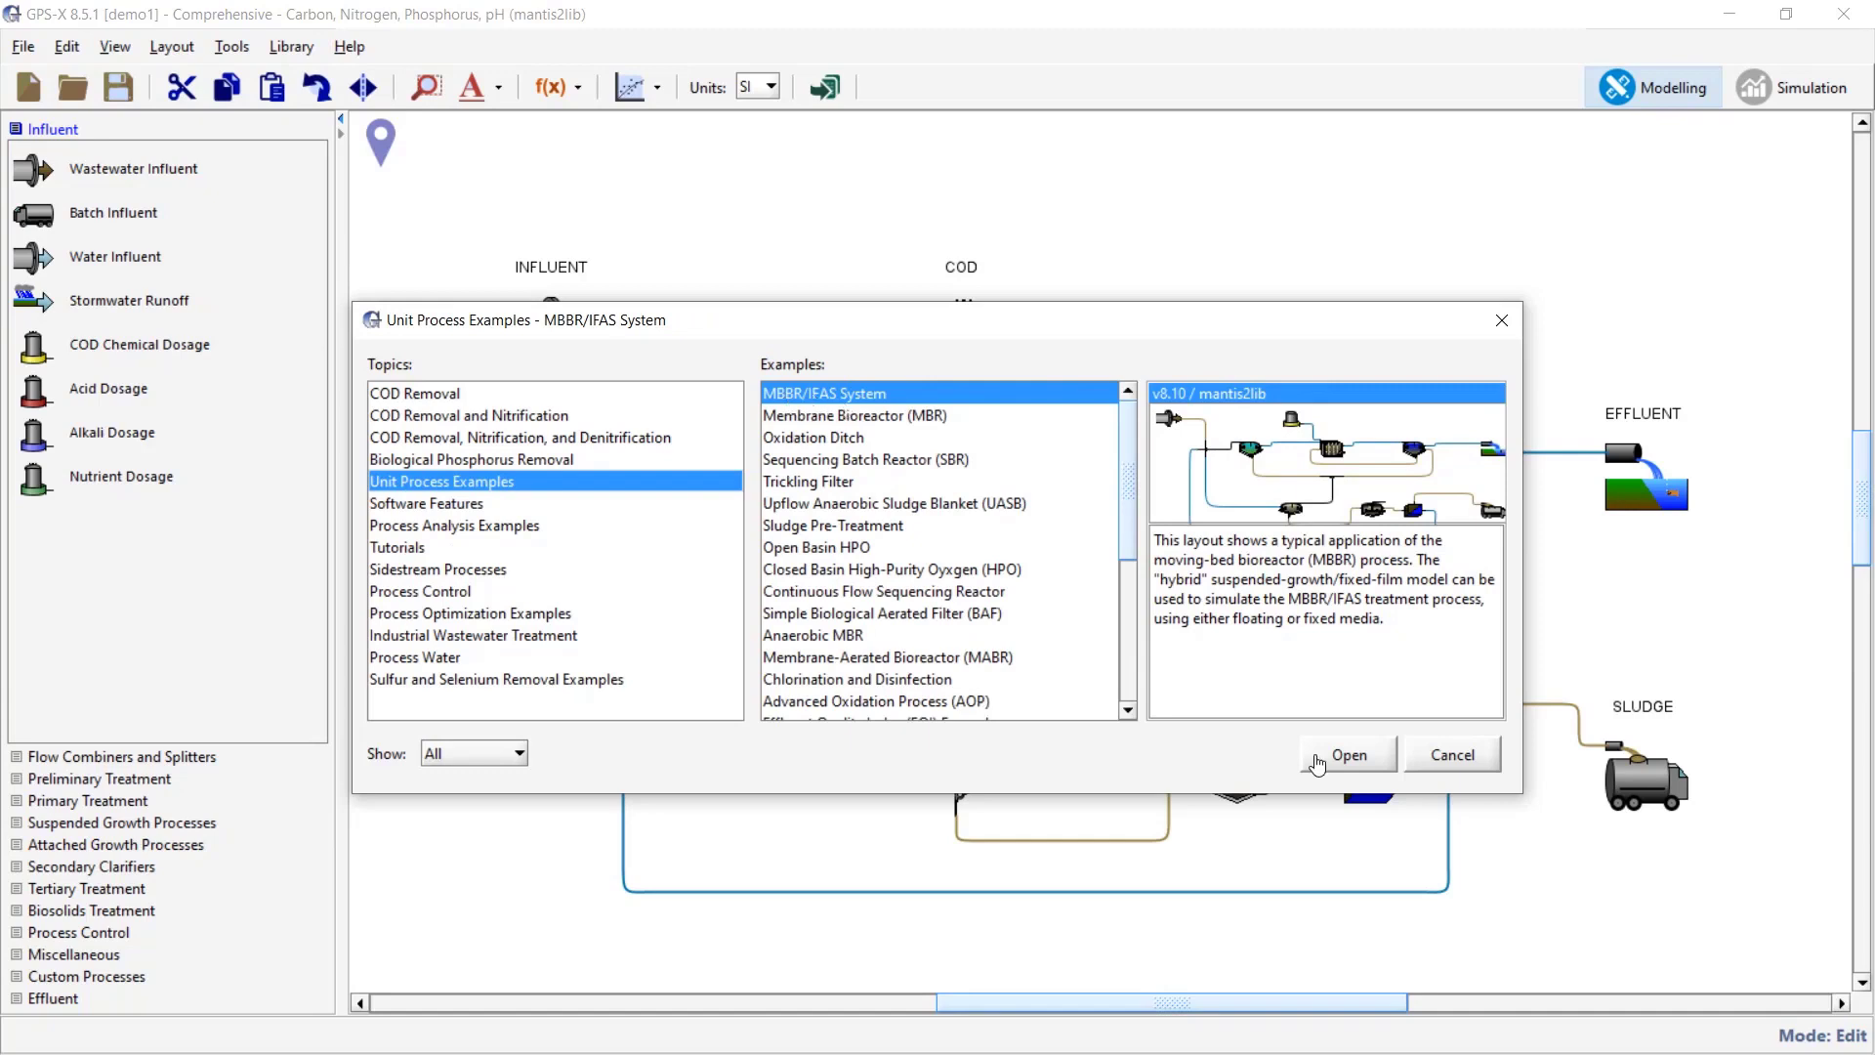
left_click(1463, 757)
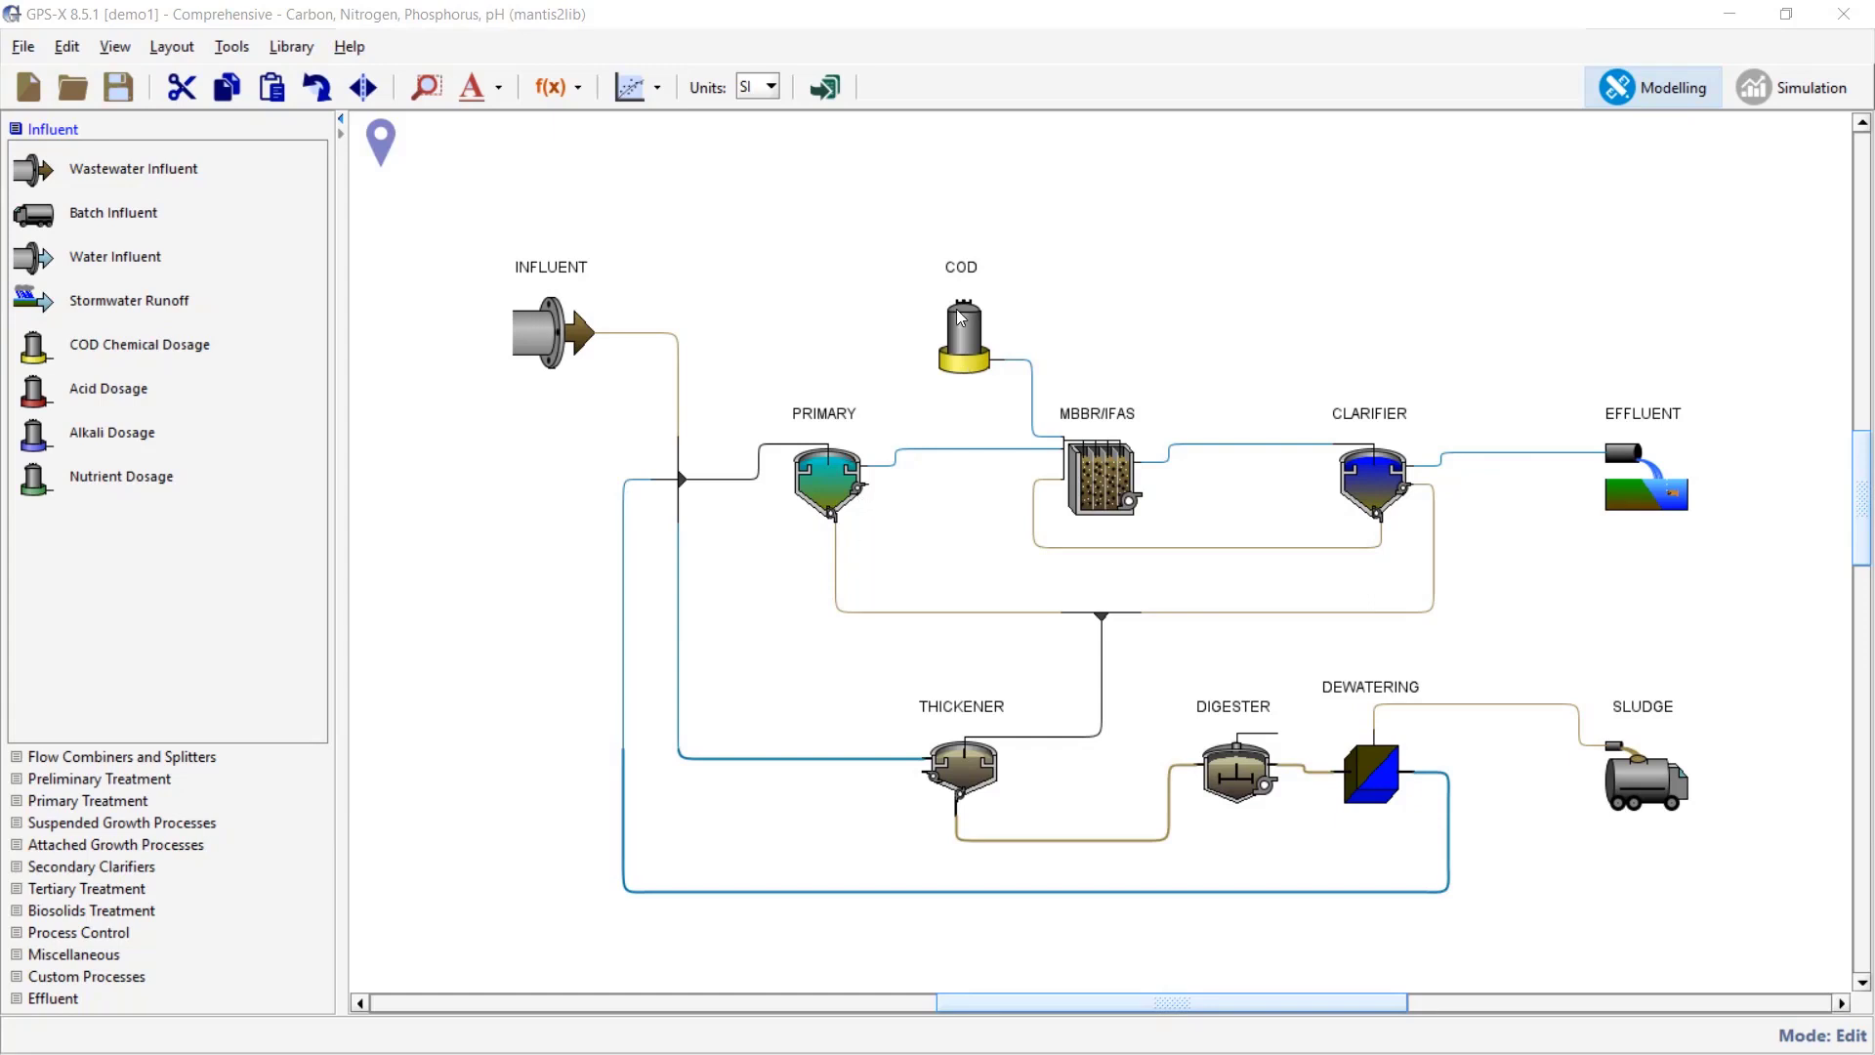
- Run the demo1 steady-state simulation in Simulation mode, giving 8.6157 mg/L effluent suspended solids
left_click(1482, 930)
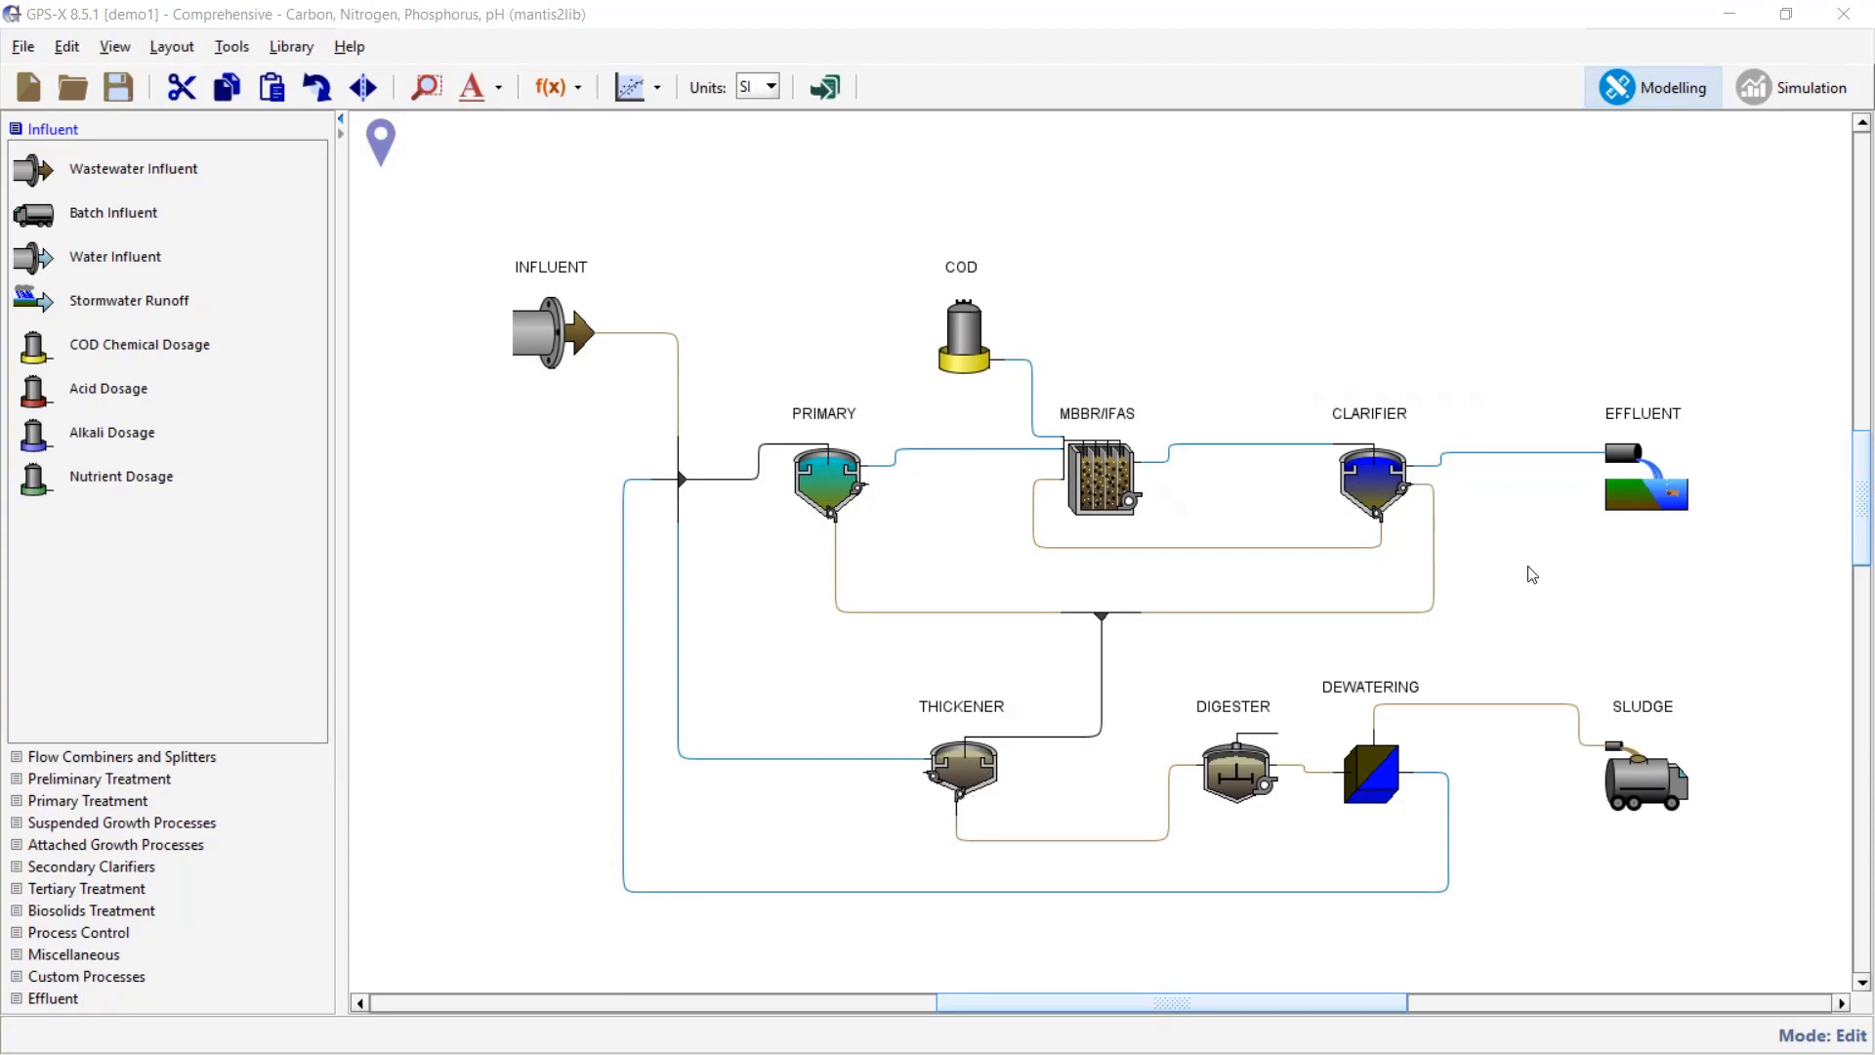
left_click(1770, 93)
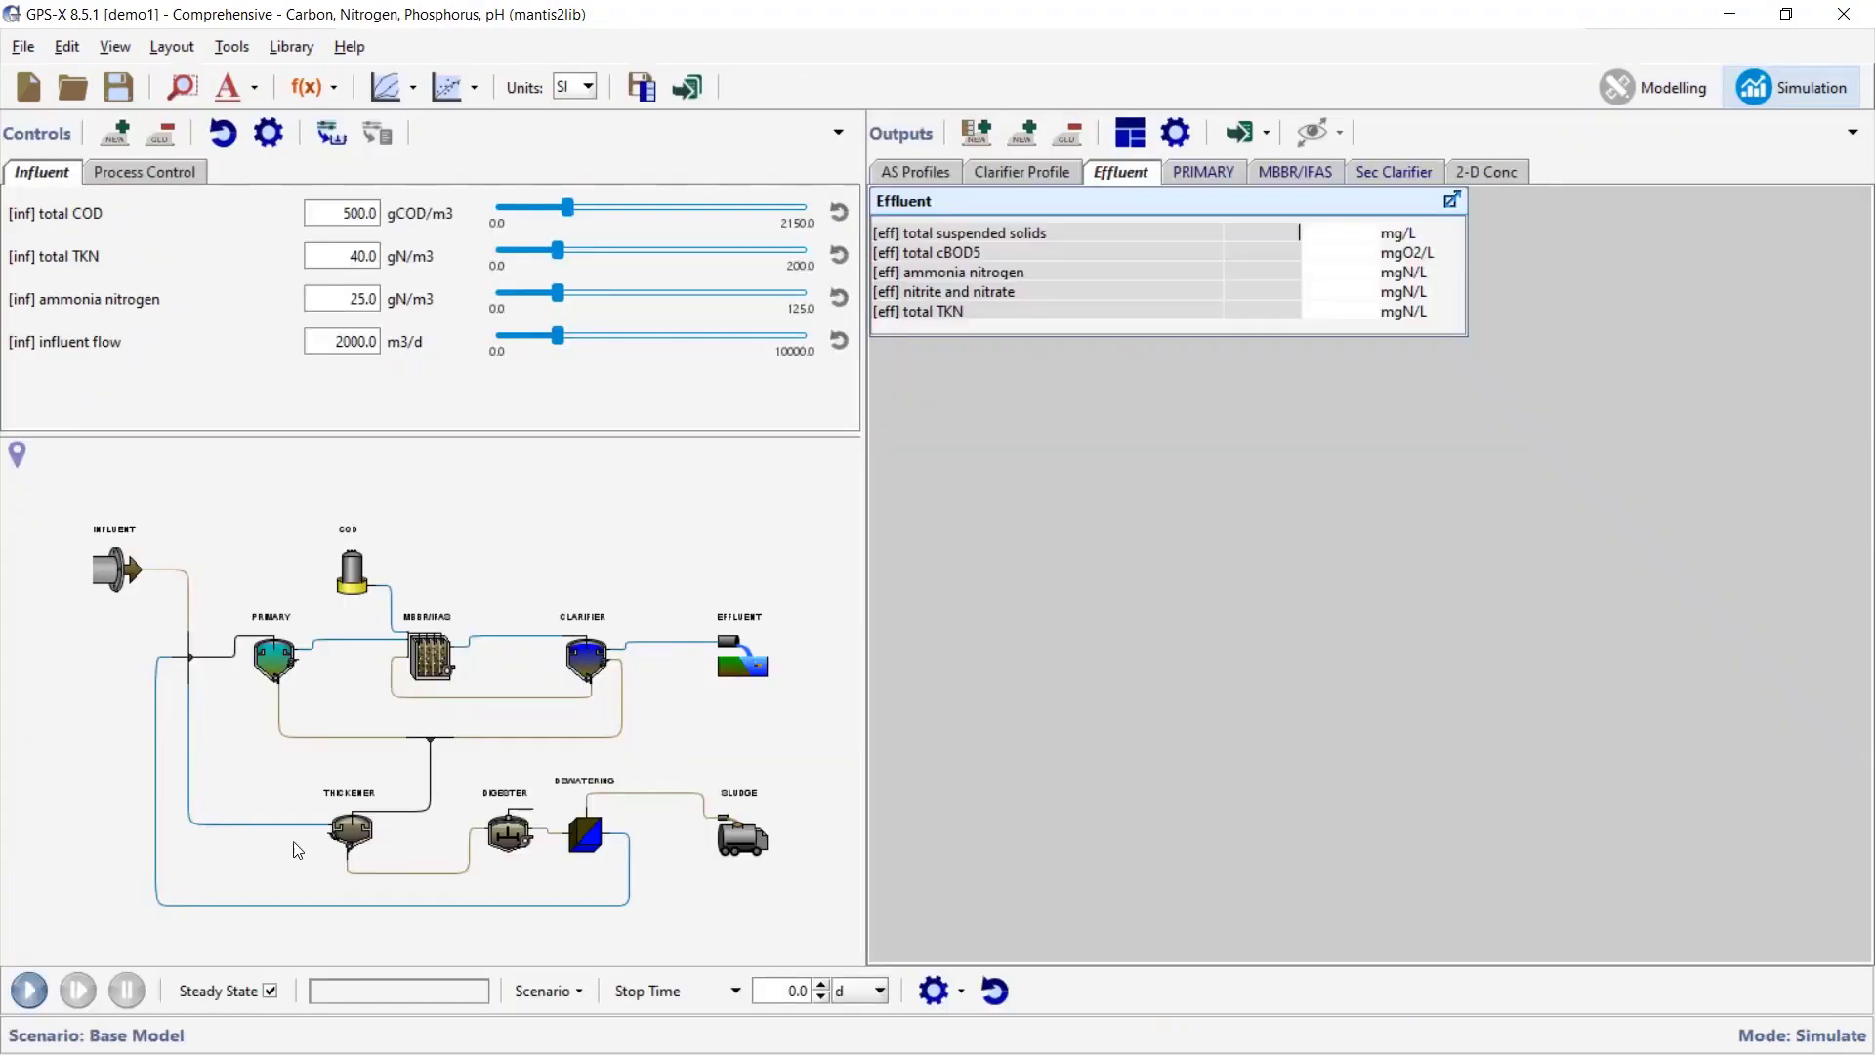
left_click(28, 990)
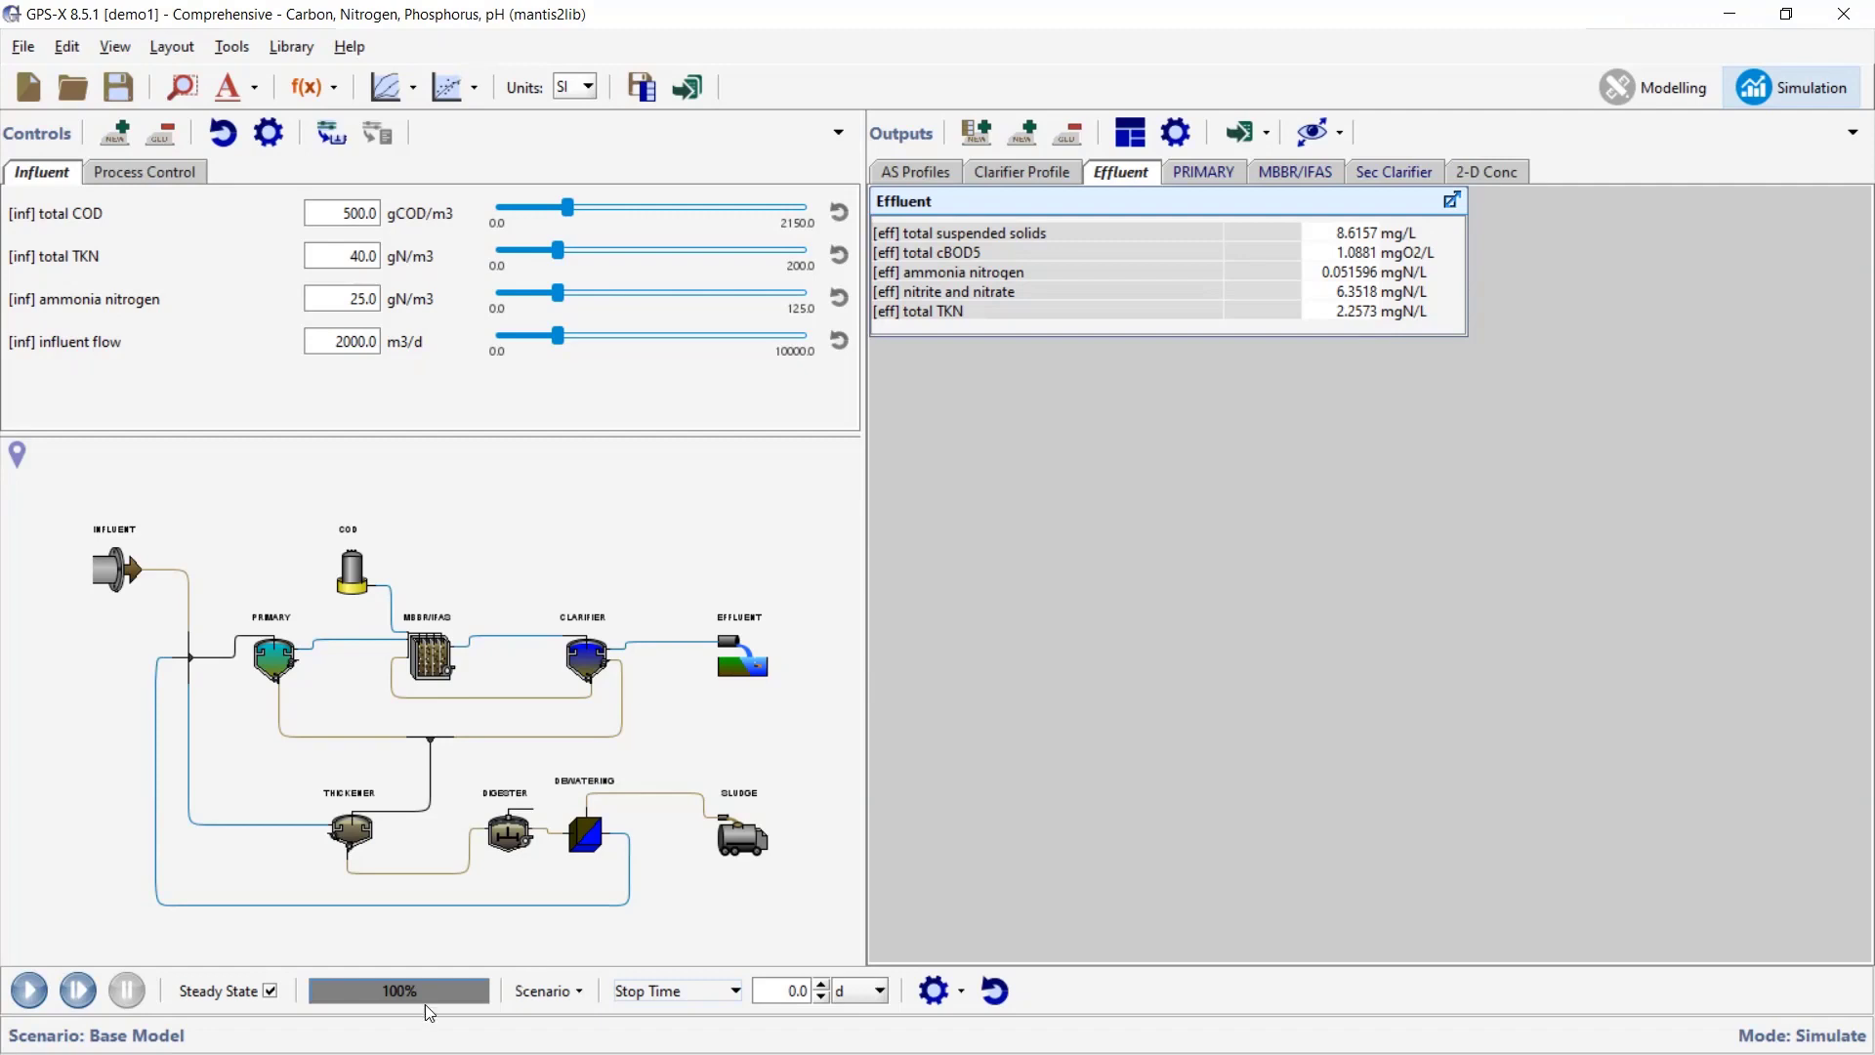
- Review the enlarged MBBR/IFAS tables (MLSS row) and clarifier results, then show the 2-D Conc charts
left_click(1266, 174)
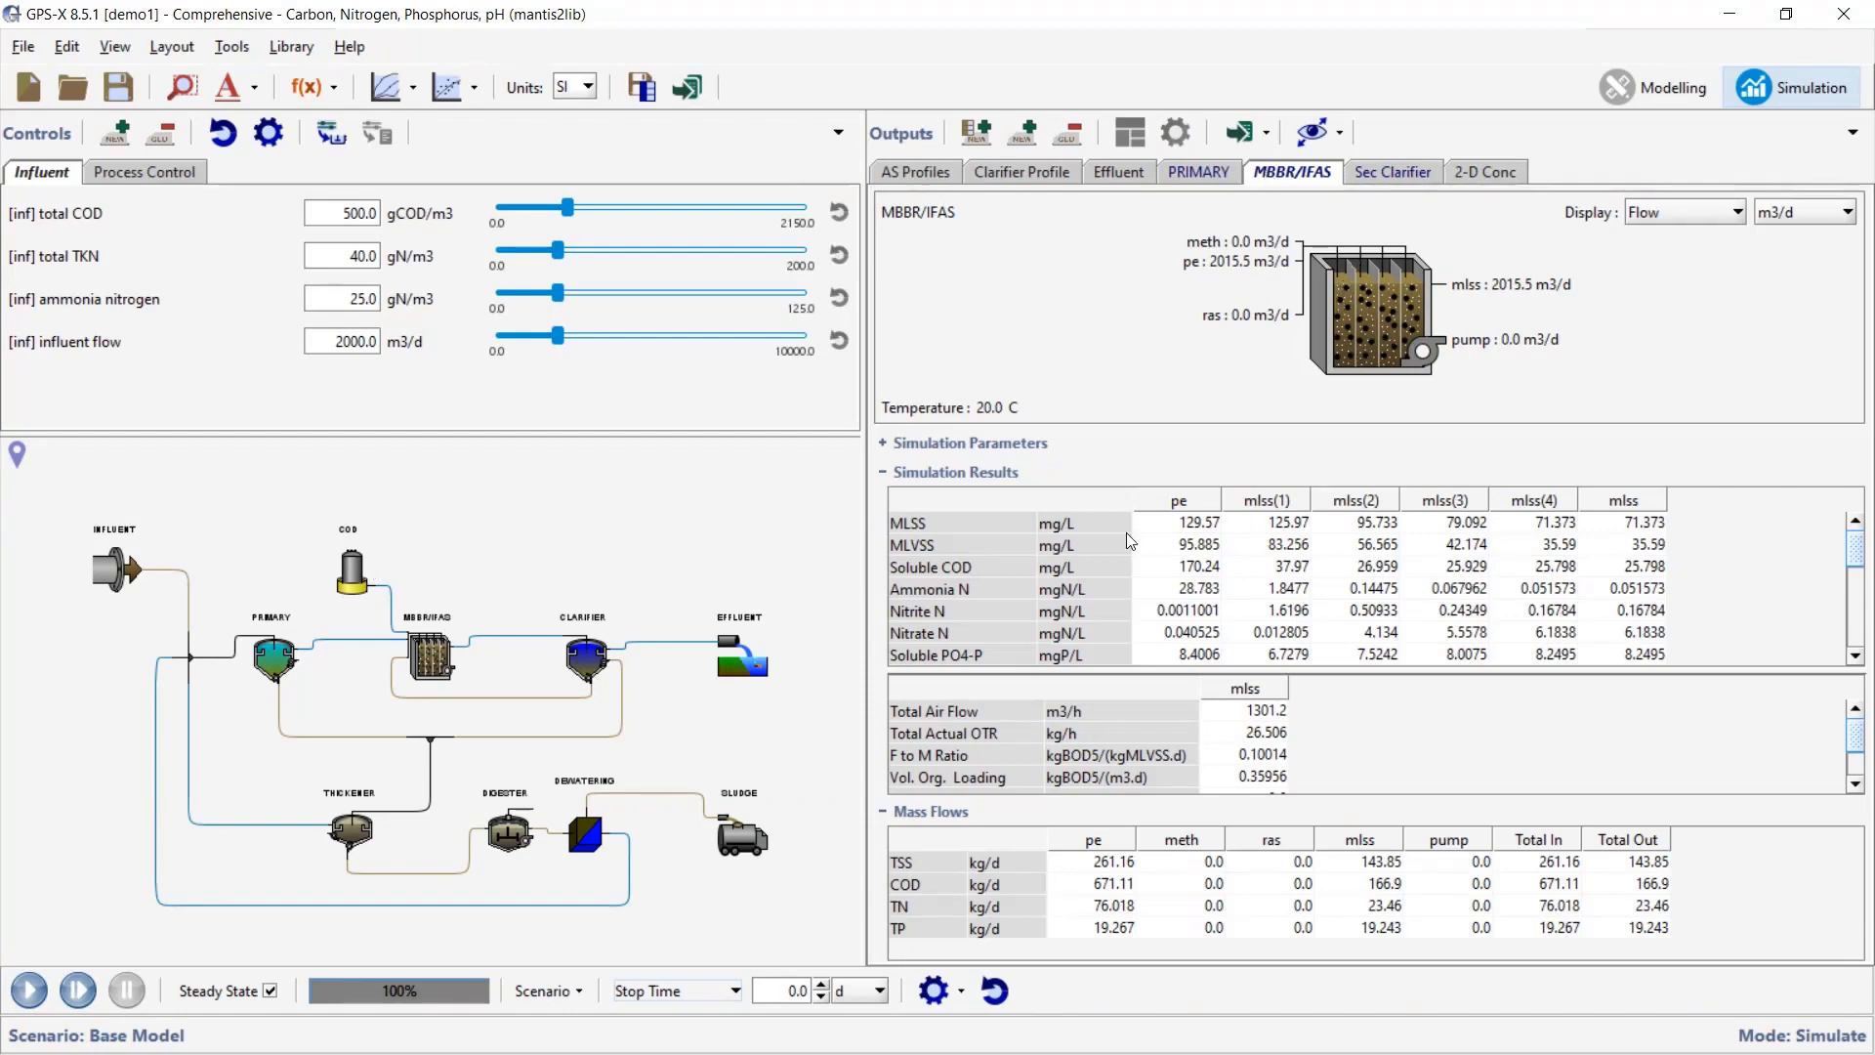
left_click_drag(1154, 666, 1156, 695)
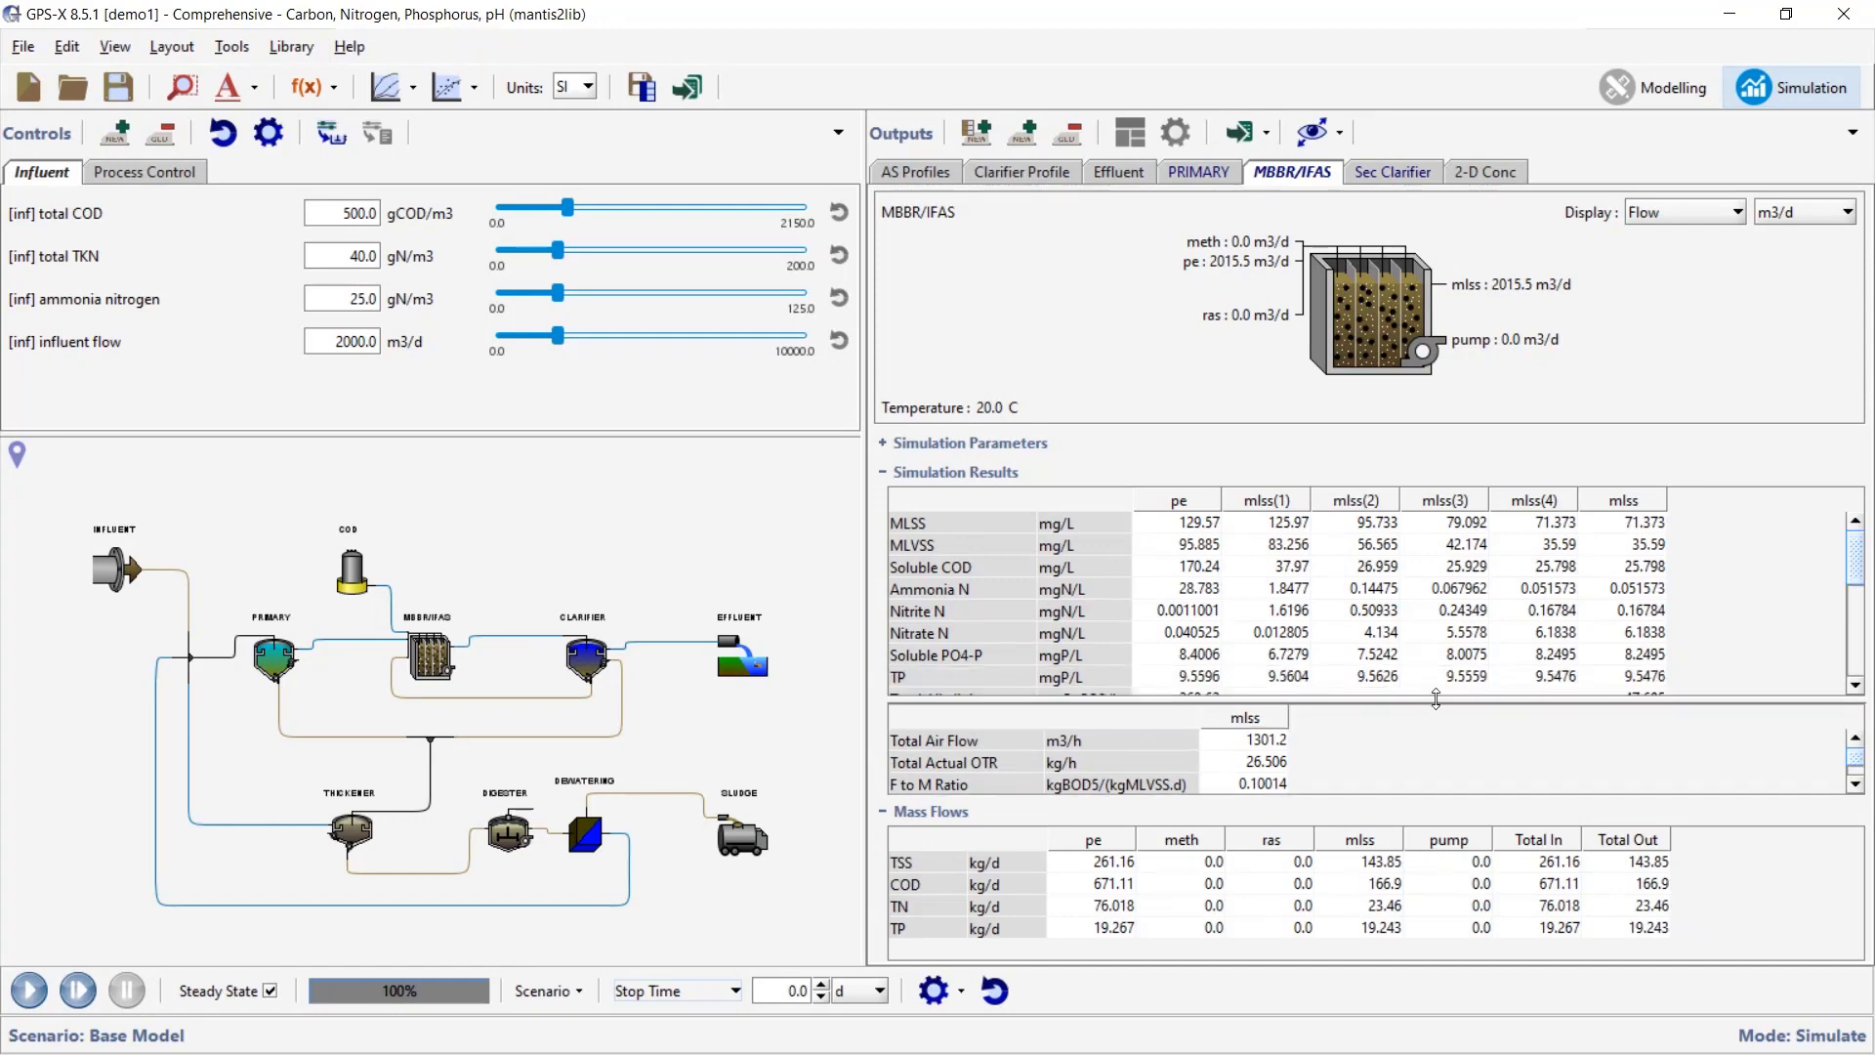
left_click_drag(1436, 704, 1437, 635)
scroll(1426, 730, "down", 1)
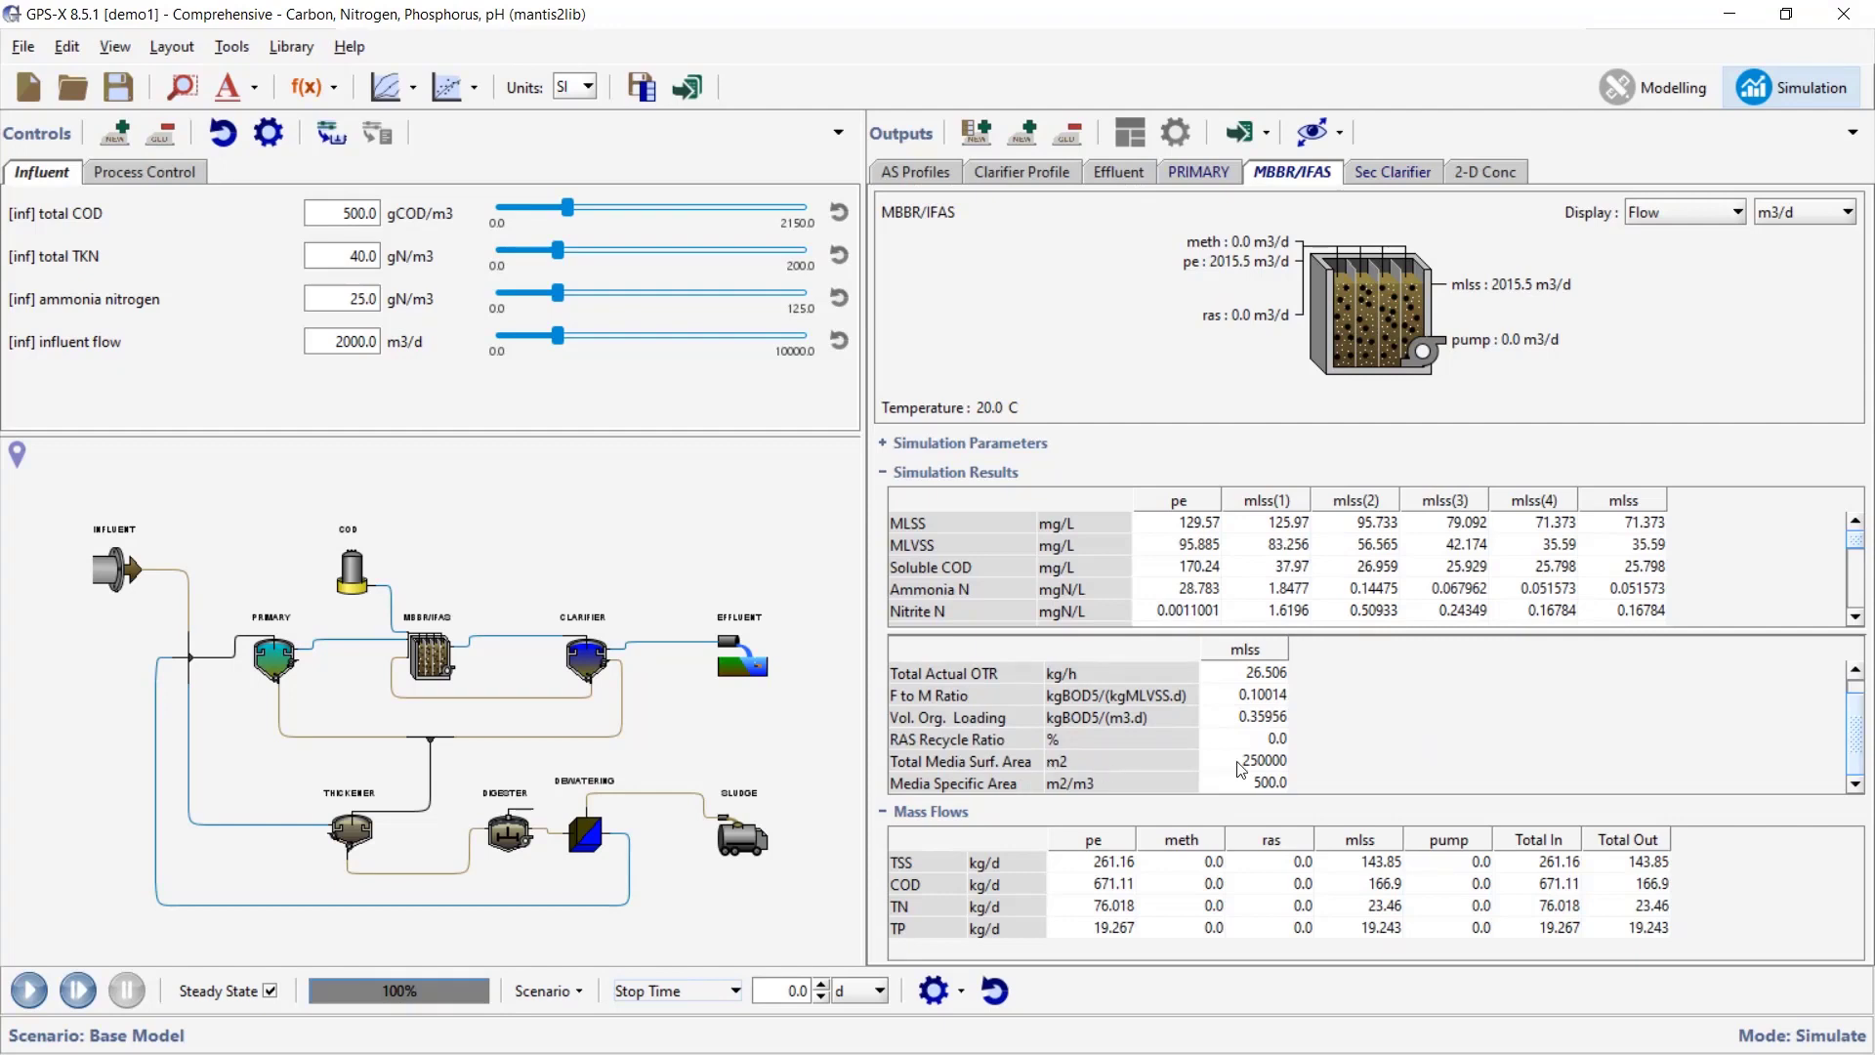
left_click_drag(1473, 633, 1475, 704)
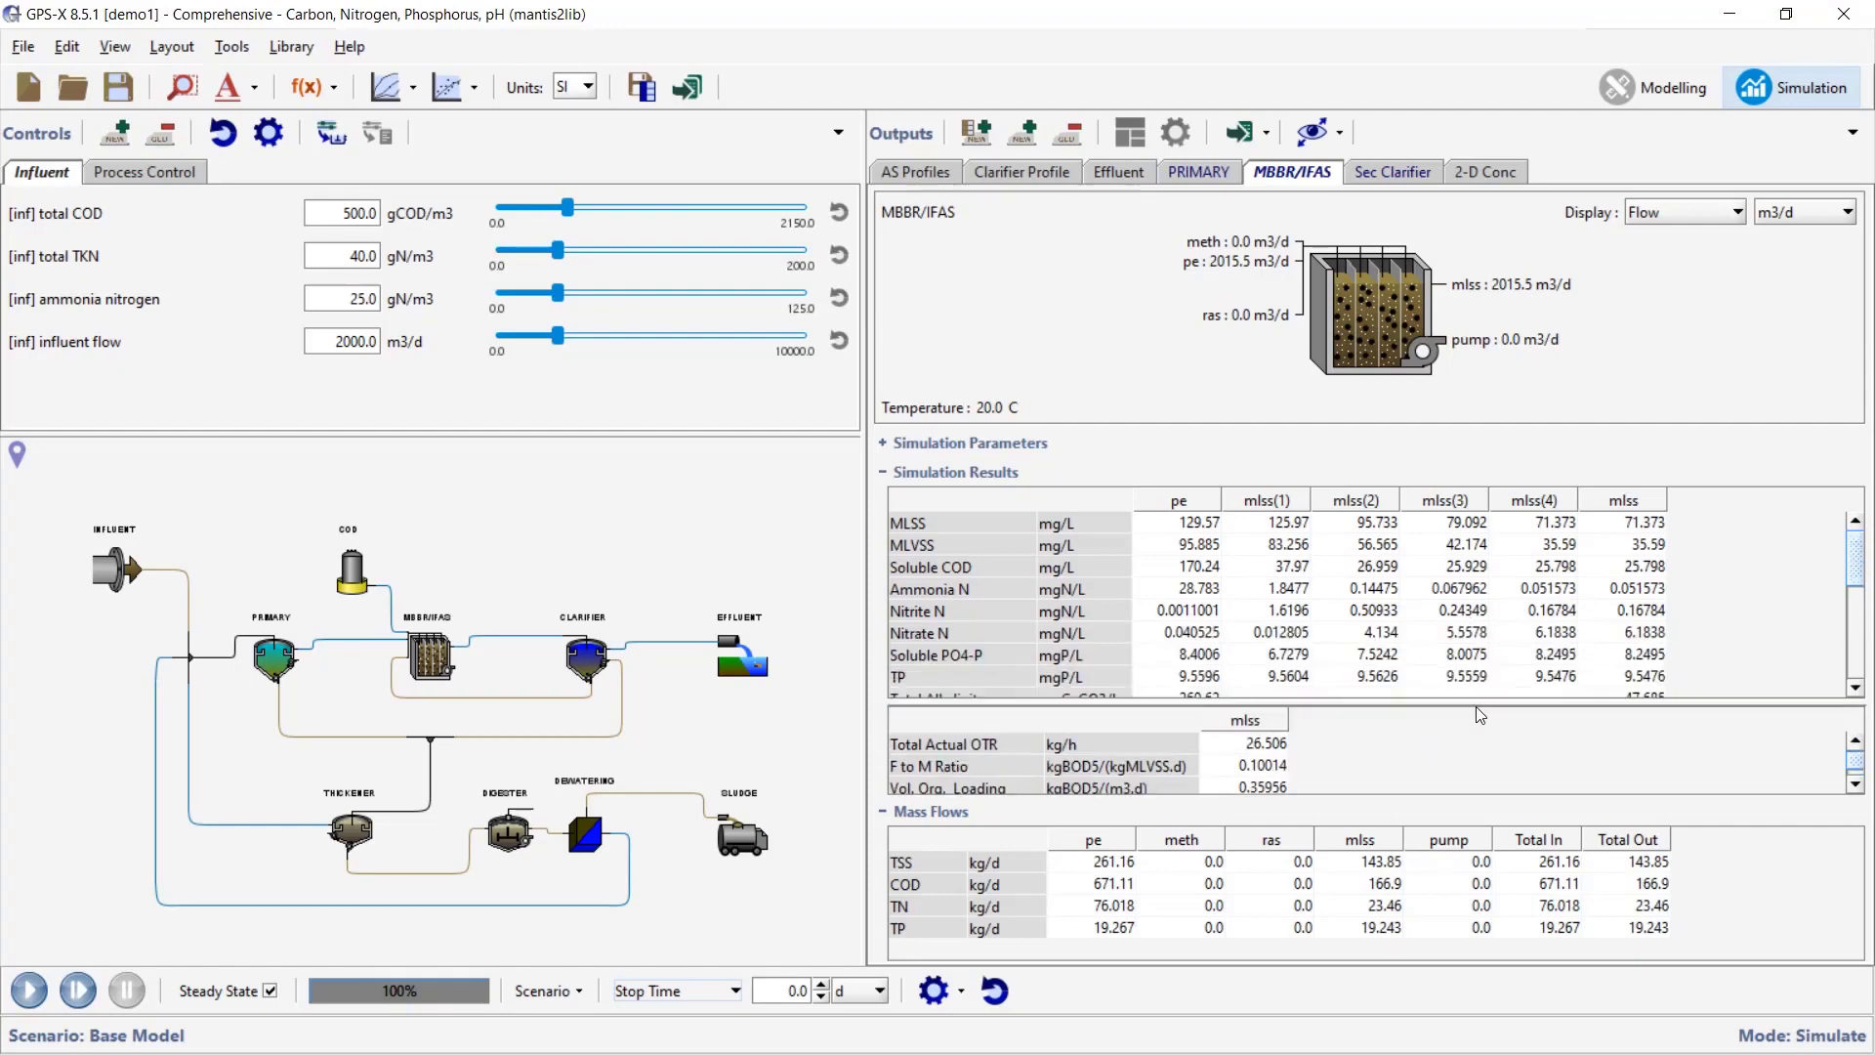
left_click(1185, 518)
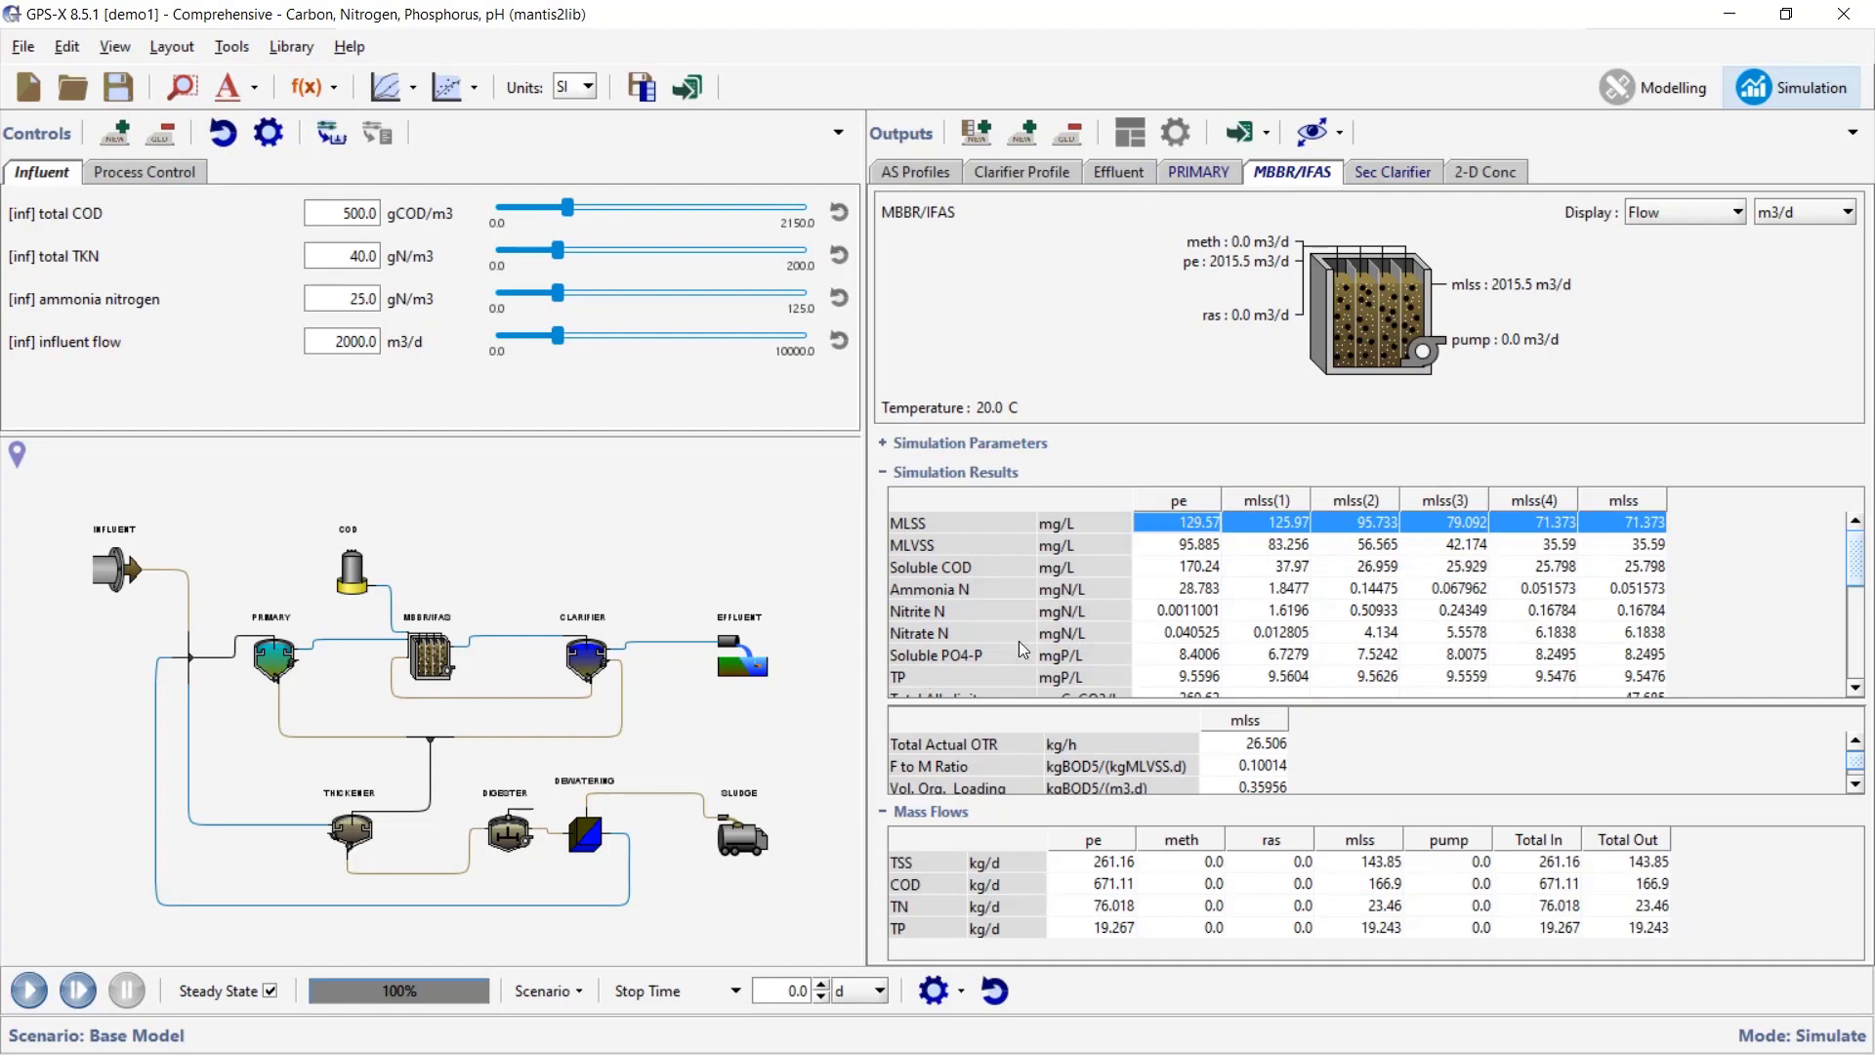
left_click(598, 666)
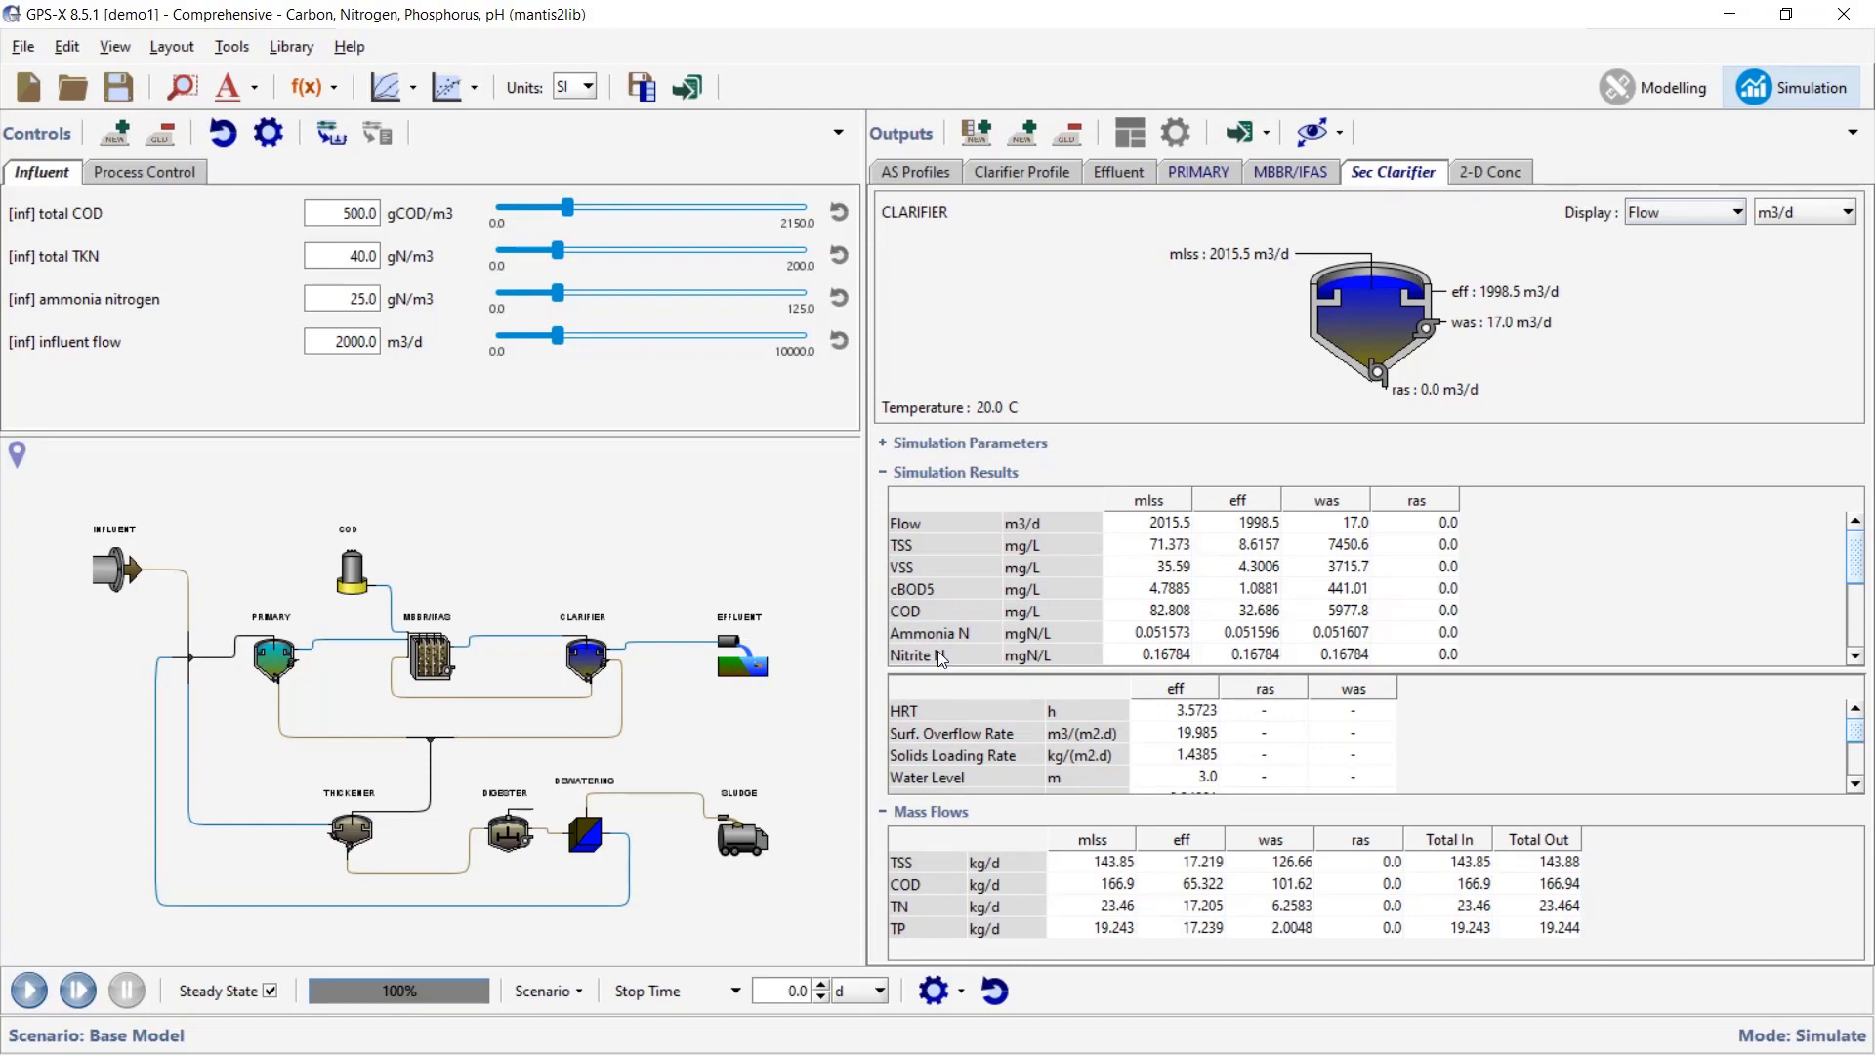
left_click(1489, 174)
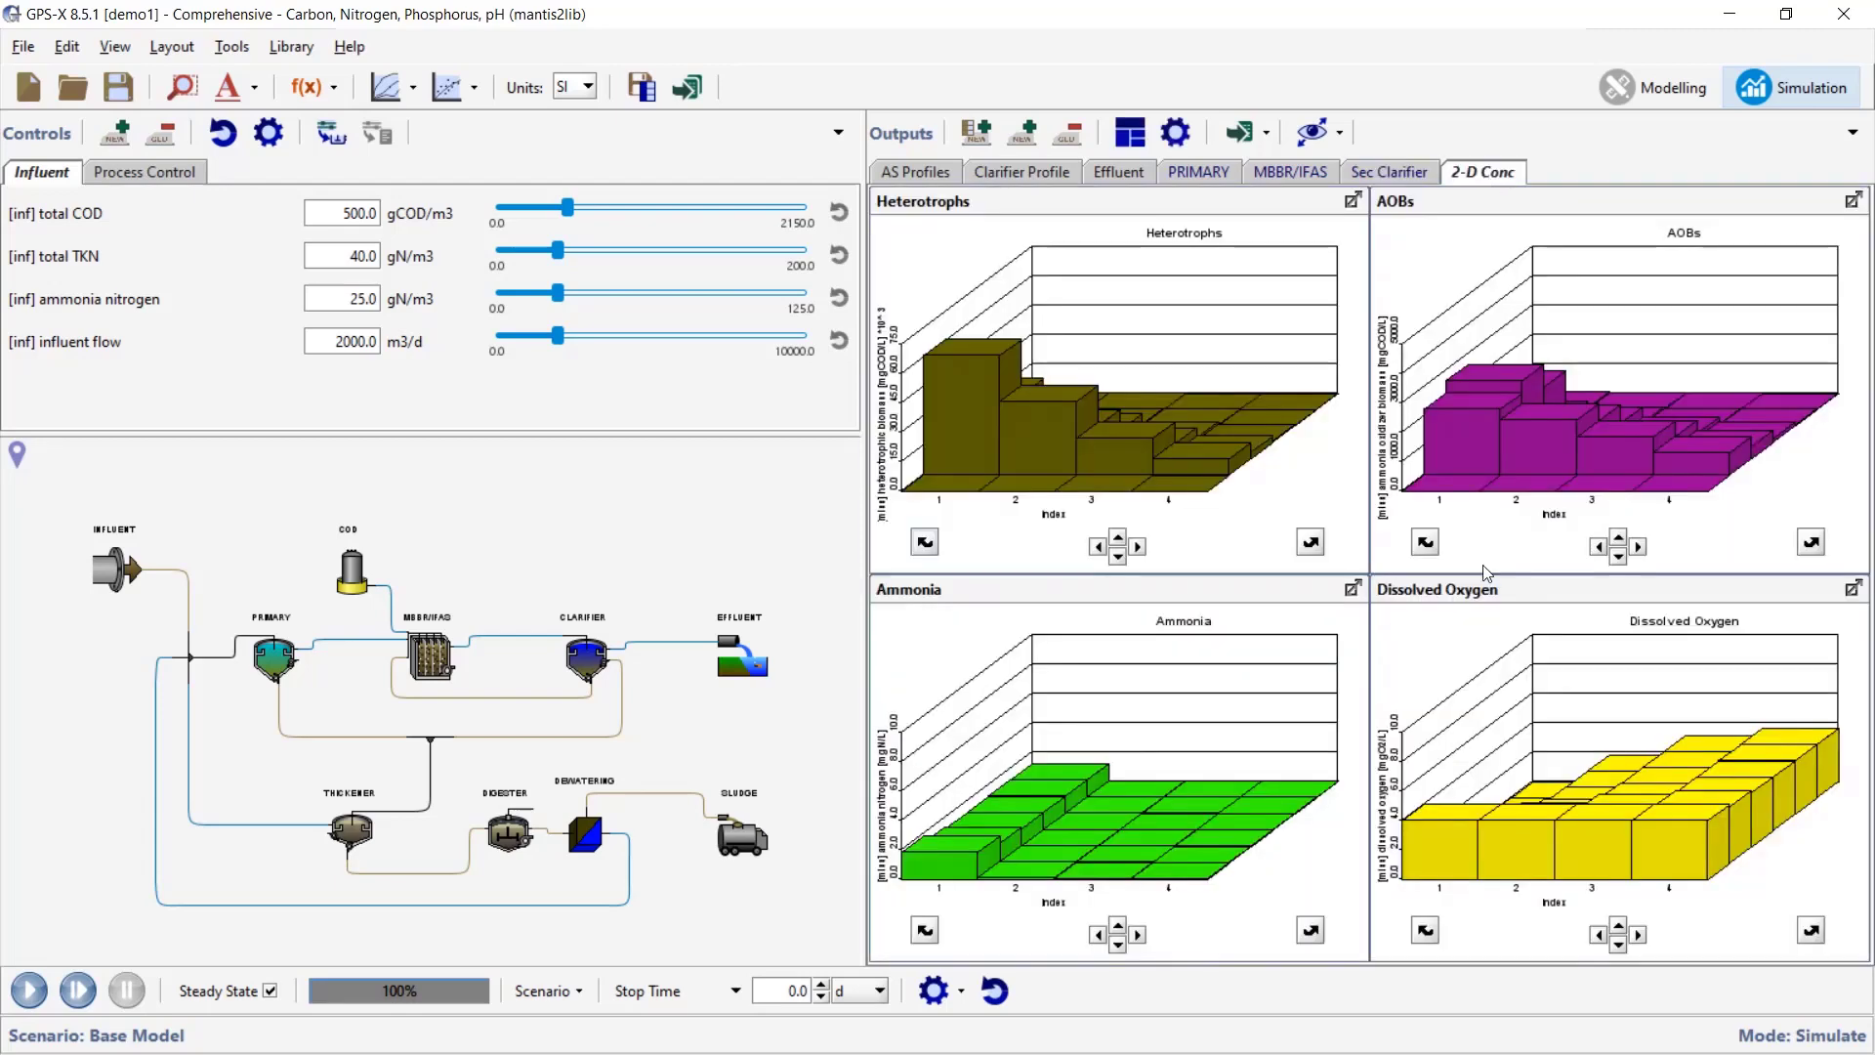
- Maximize the Dissolved Oxygen chart, tilt it to a higher view, then restore the grid
left_click(1853, 589)
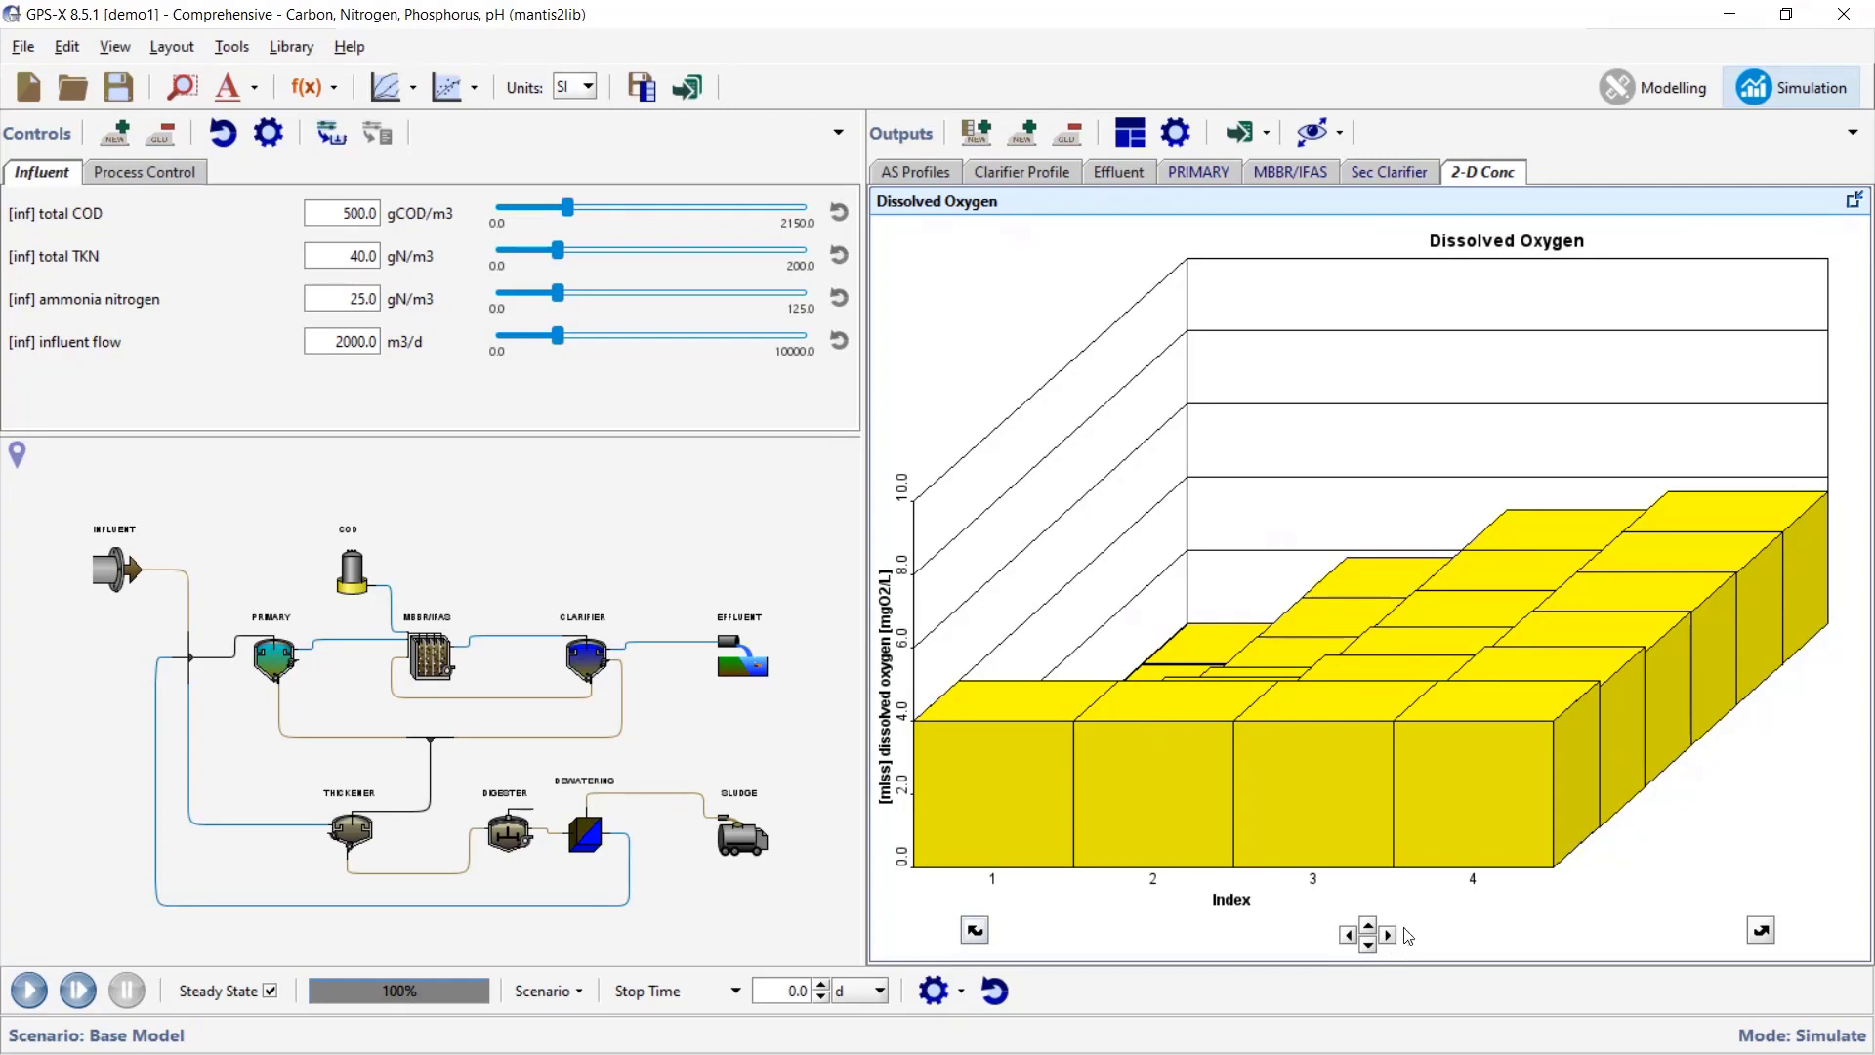
left_click(1368, 924)
left_click(1369, 925)
left_click(1368, 925)
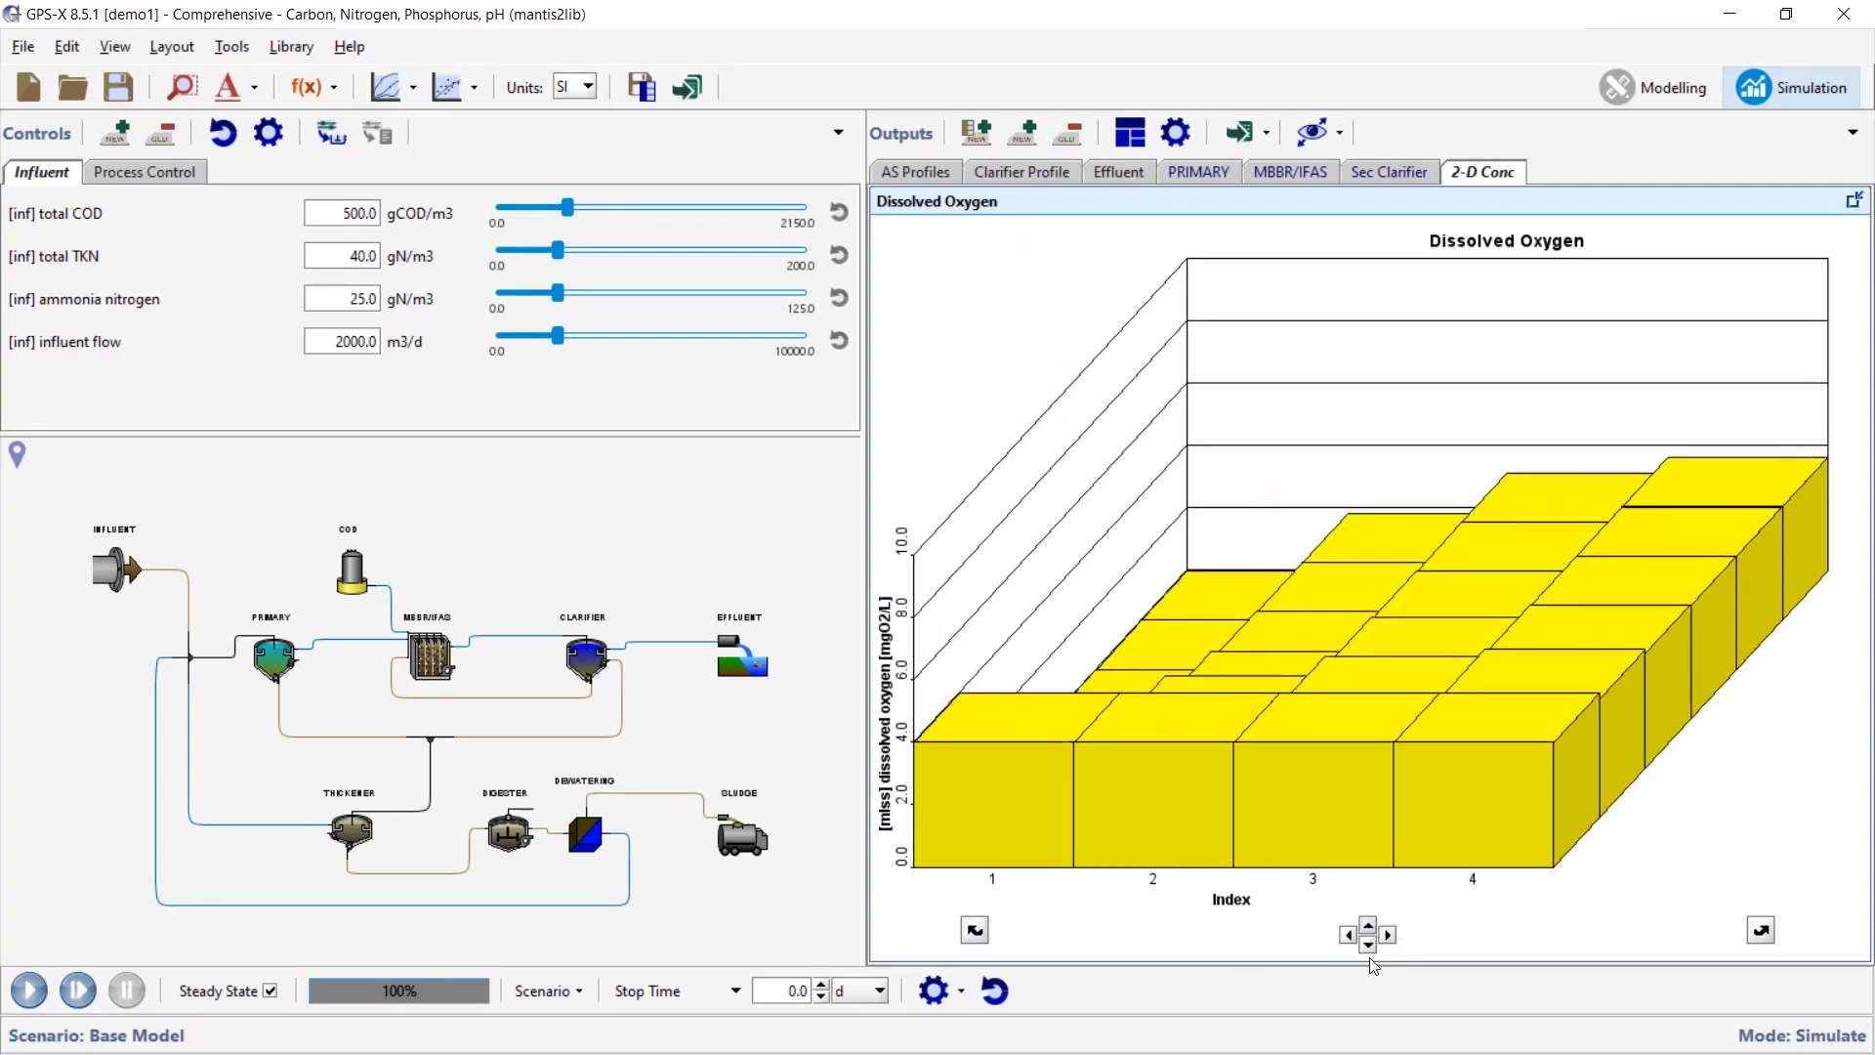
left_click(1367, 945)
left_click(1368, 946)
left_click(1367, 945)
left_click(1368, 926)
left_click(1369, 926)
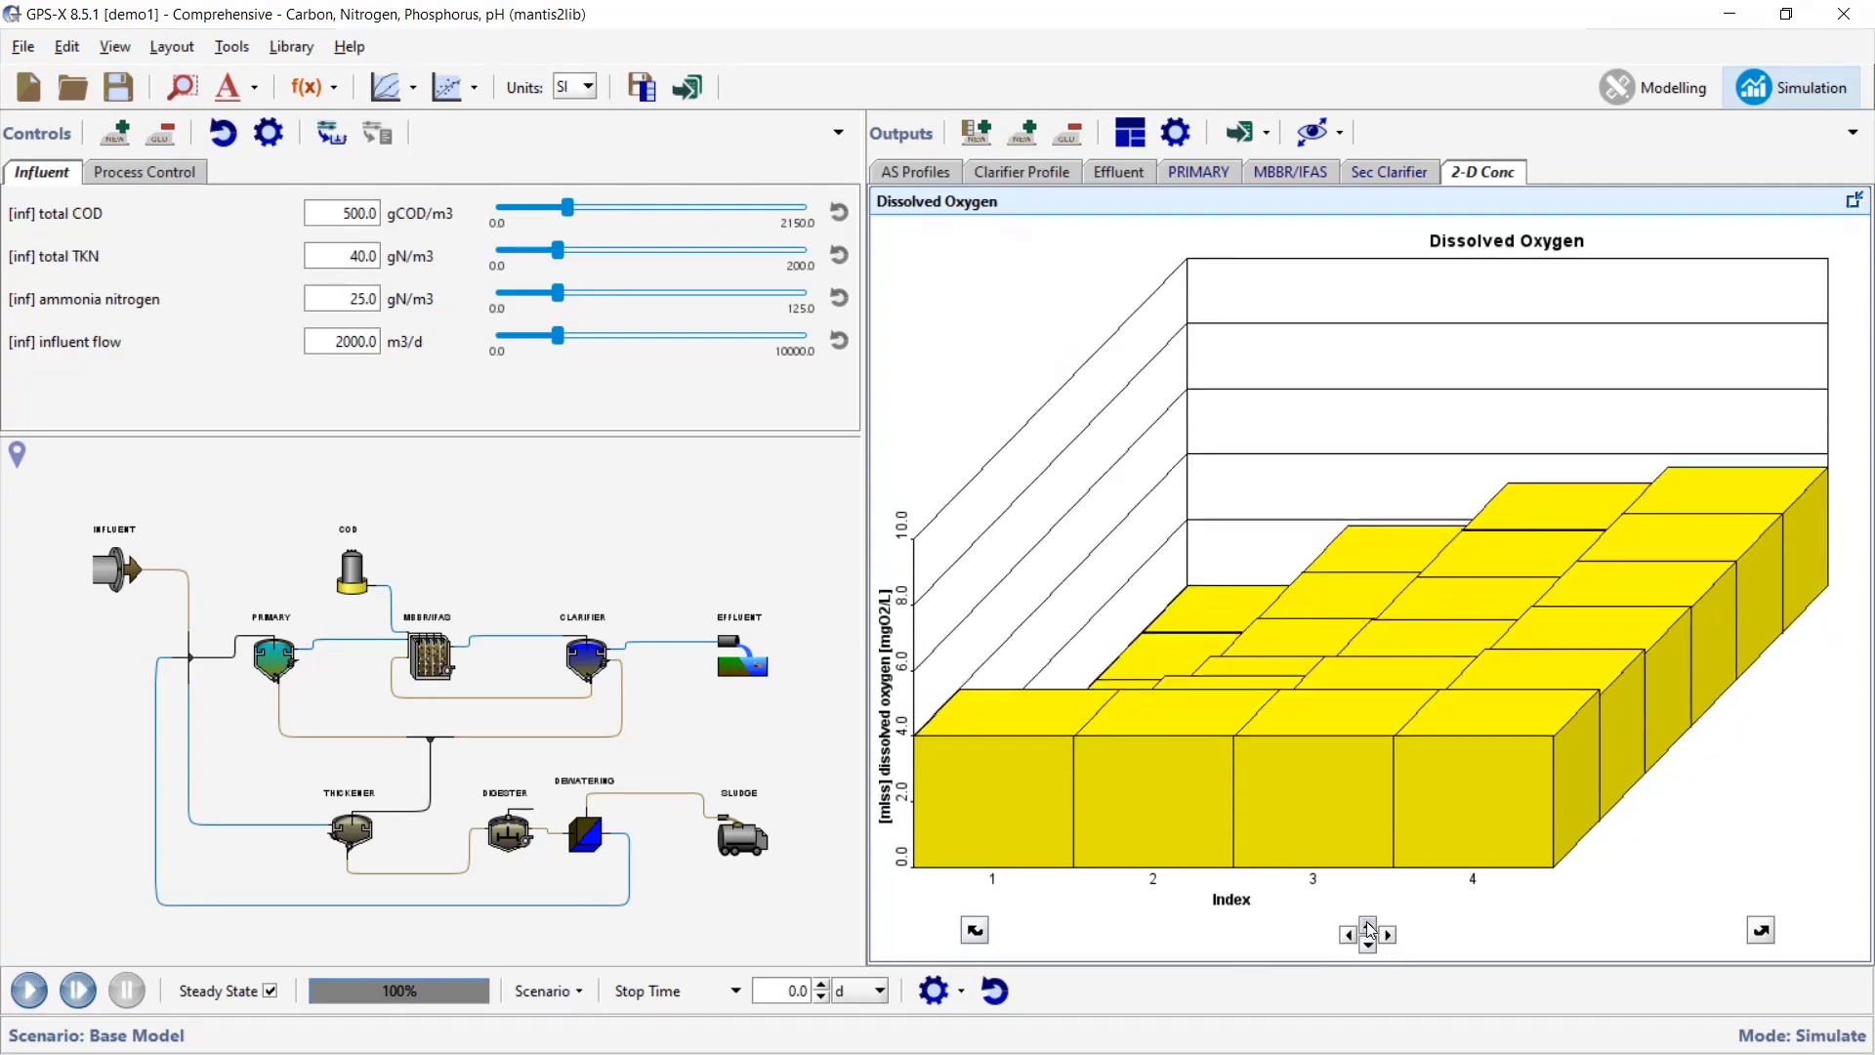
left_click(1368, 926)
left_click(1369, 926)
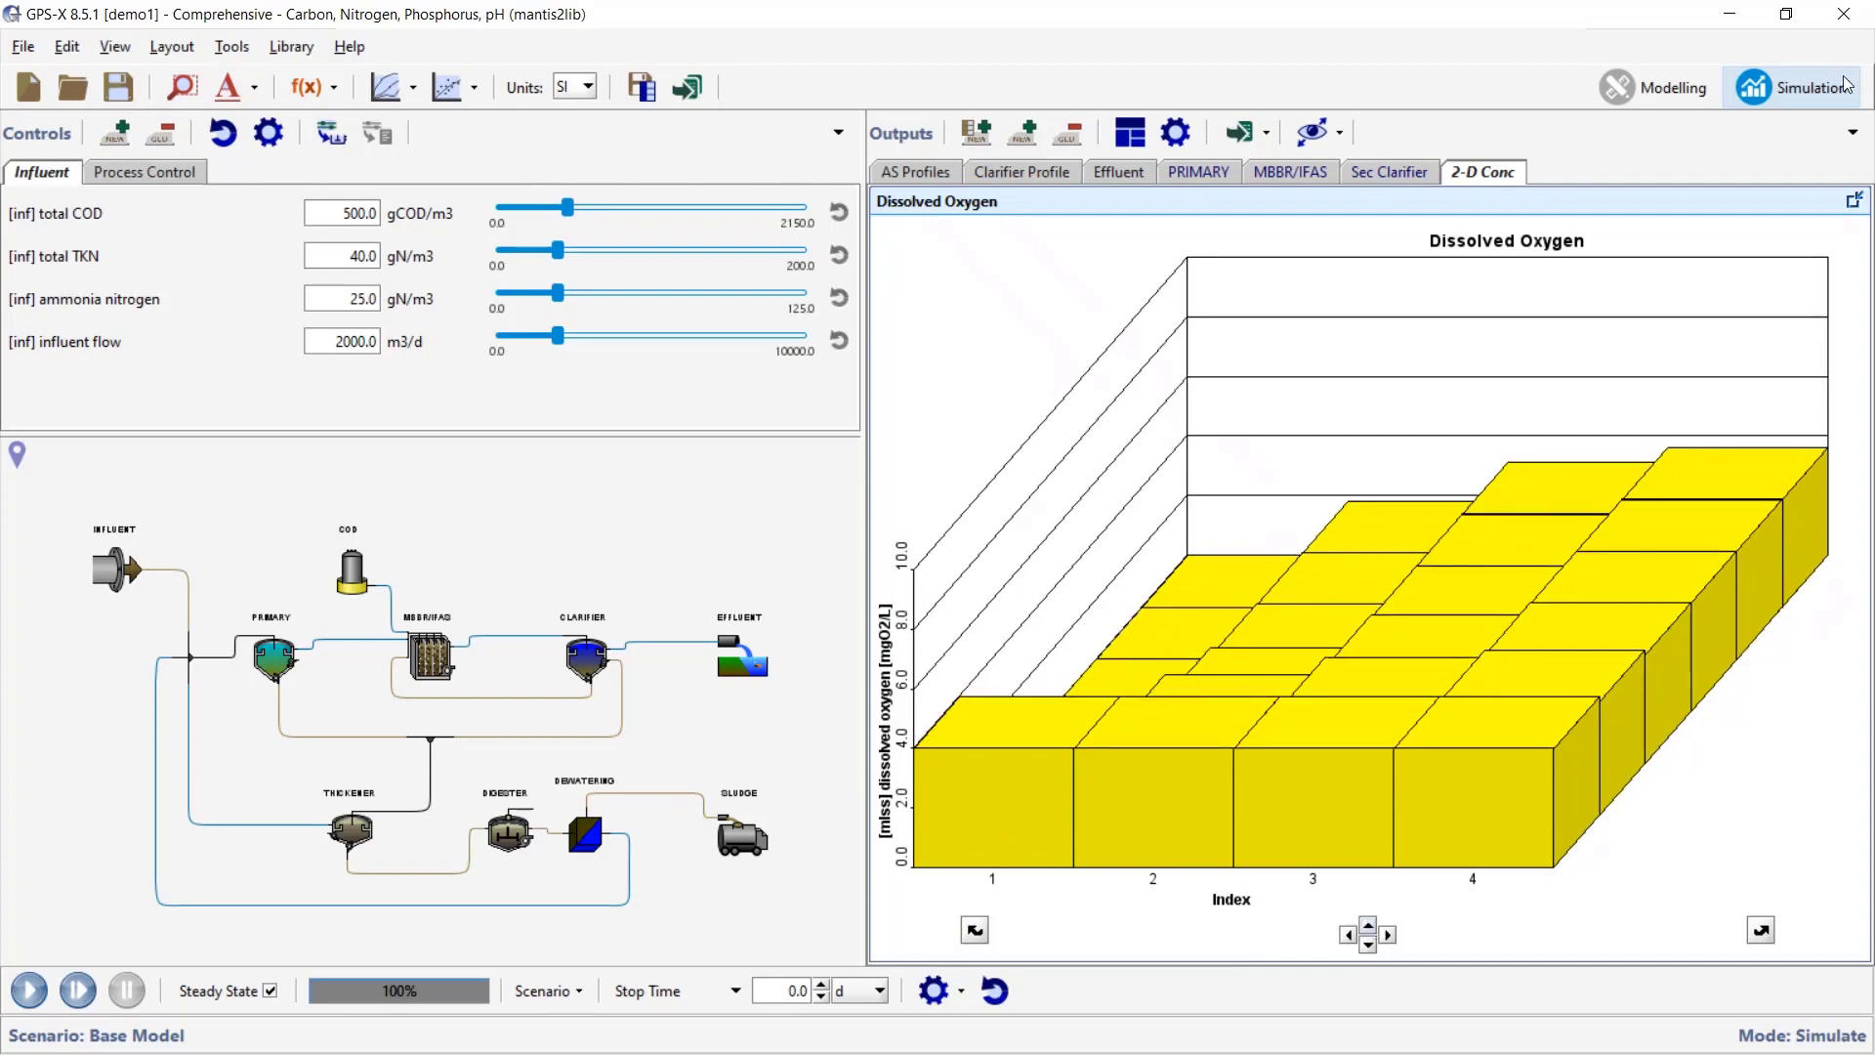
left_click(1855, 201)
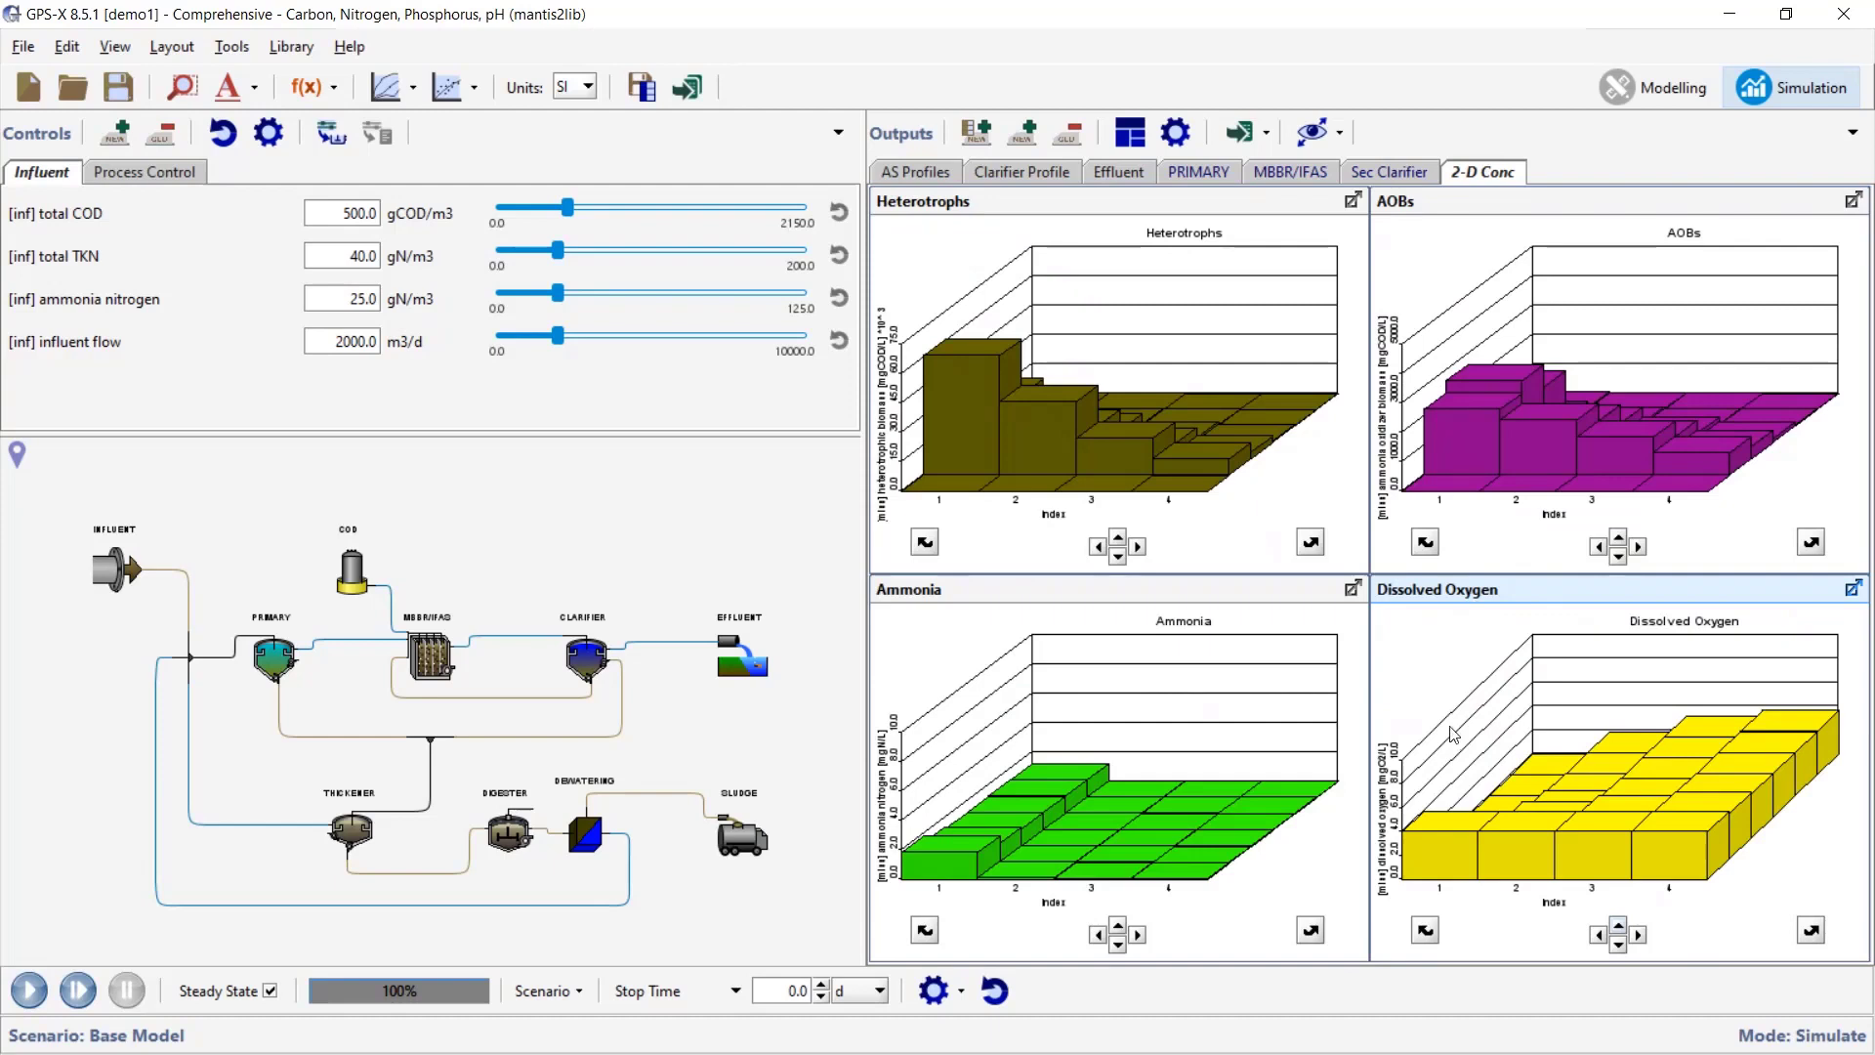
- Maximize the Ammonia, Heterotrophs and AOBs charts in turn, restoring the 2x2 grid after each
left_click(1354, 587)
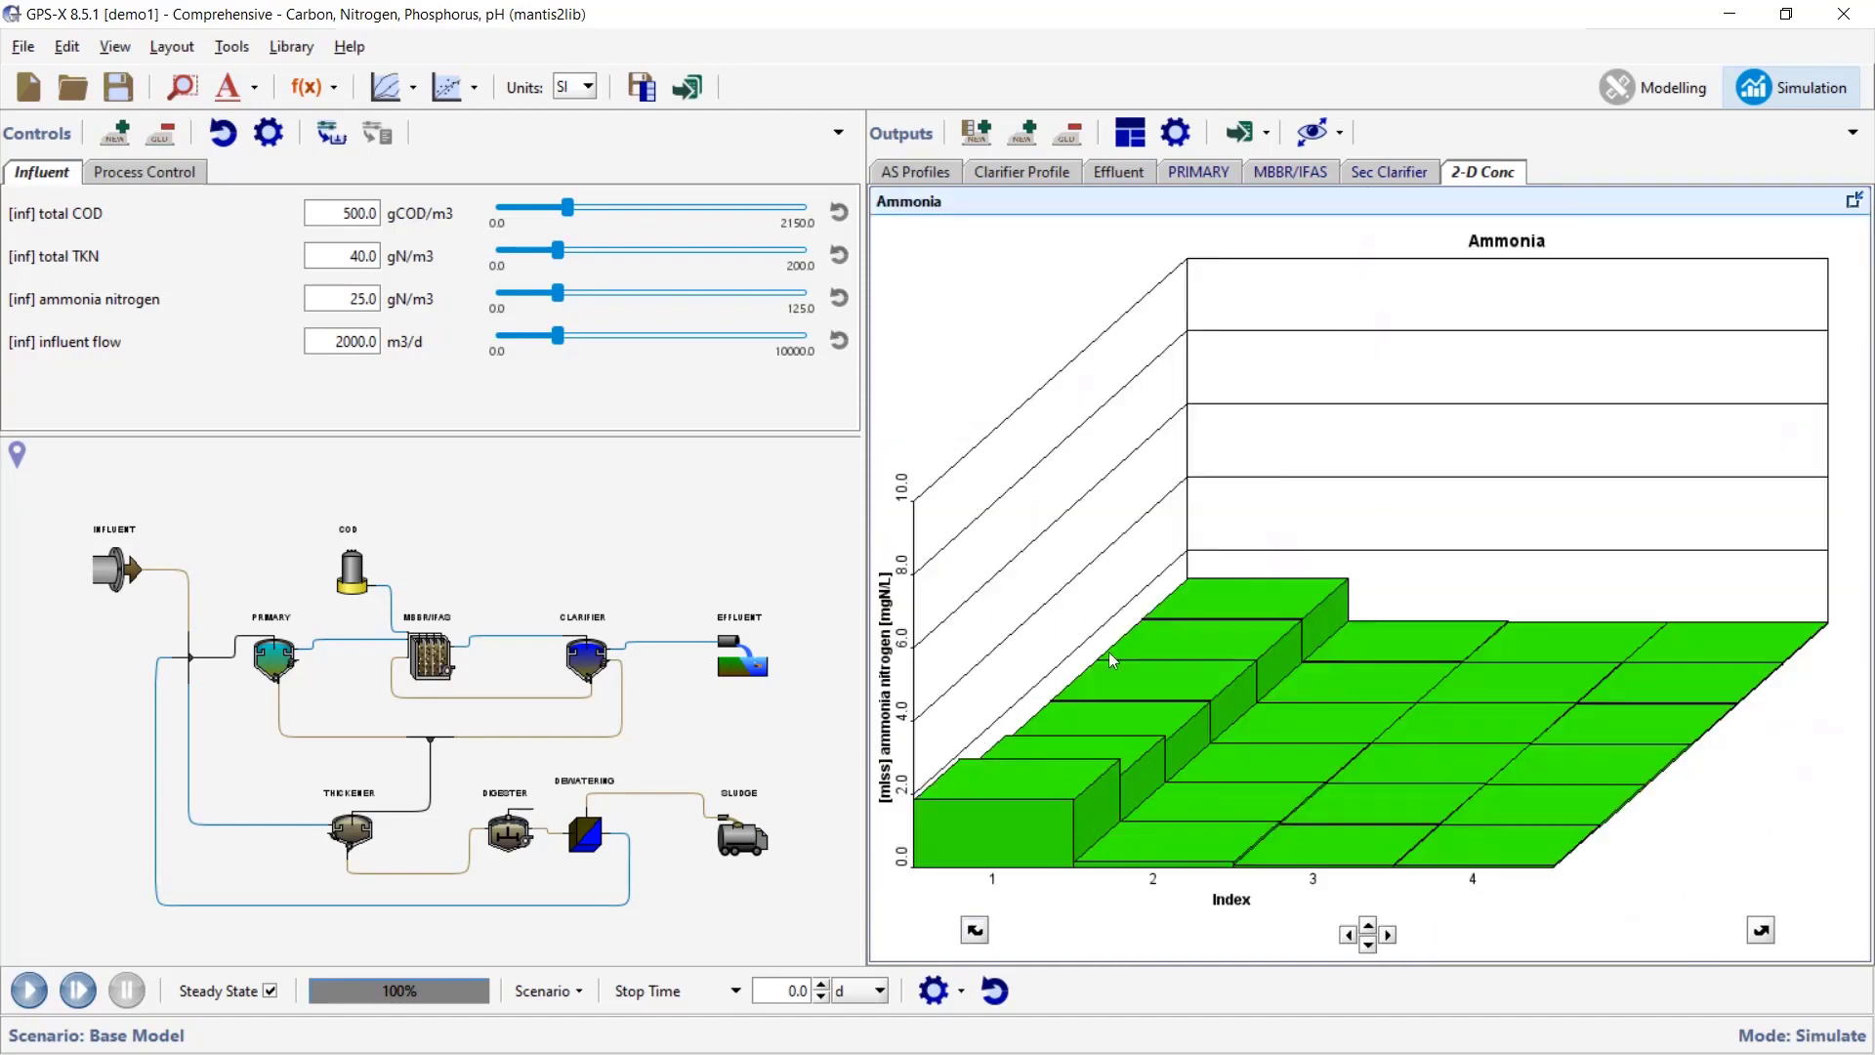
left_click(1854, 201)
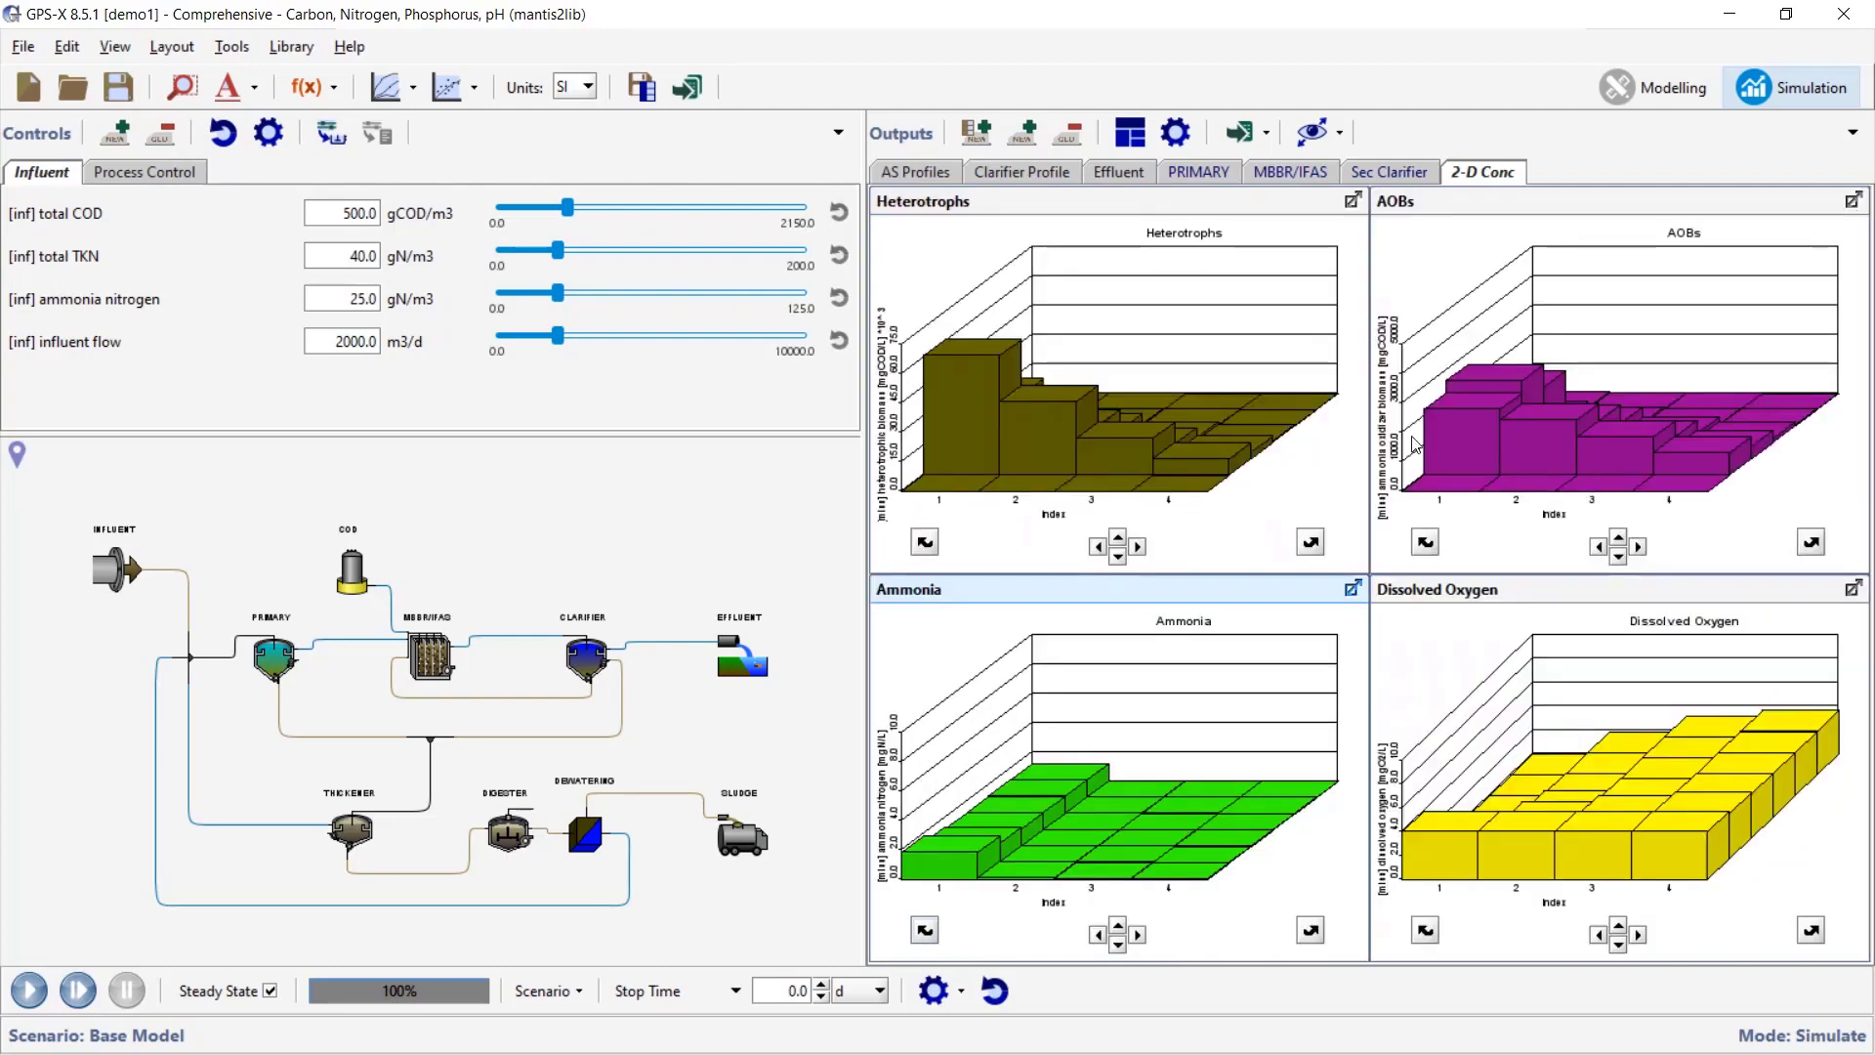
left_click(1353, 200)
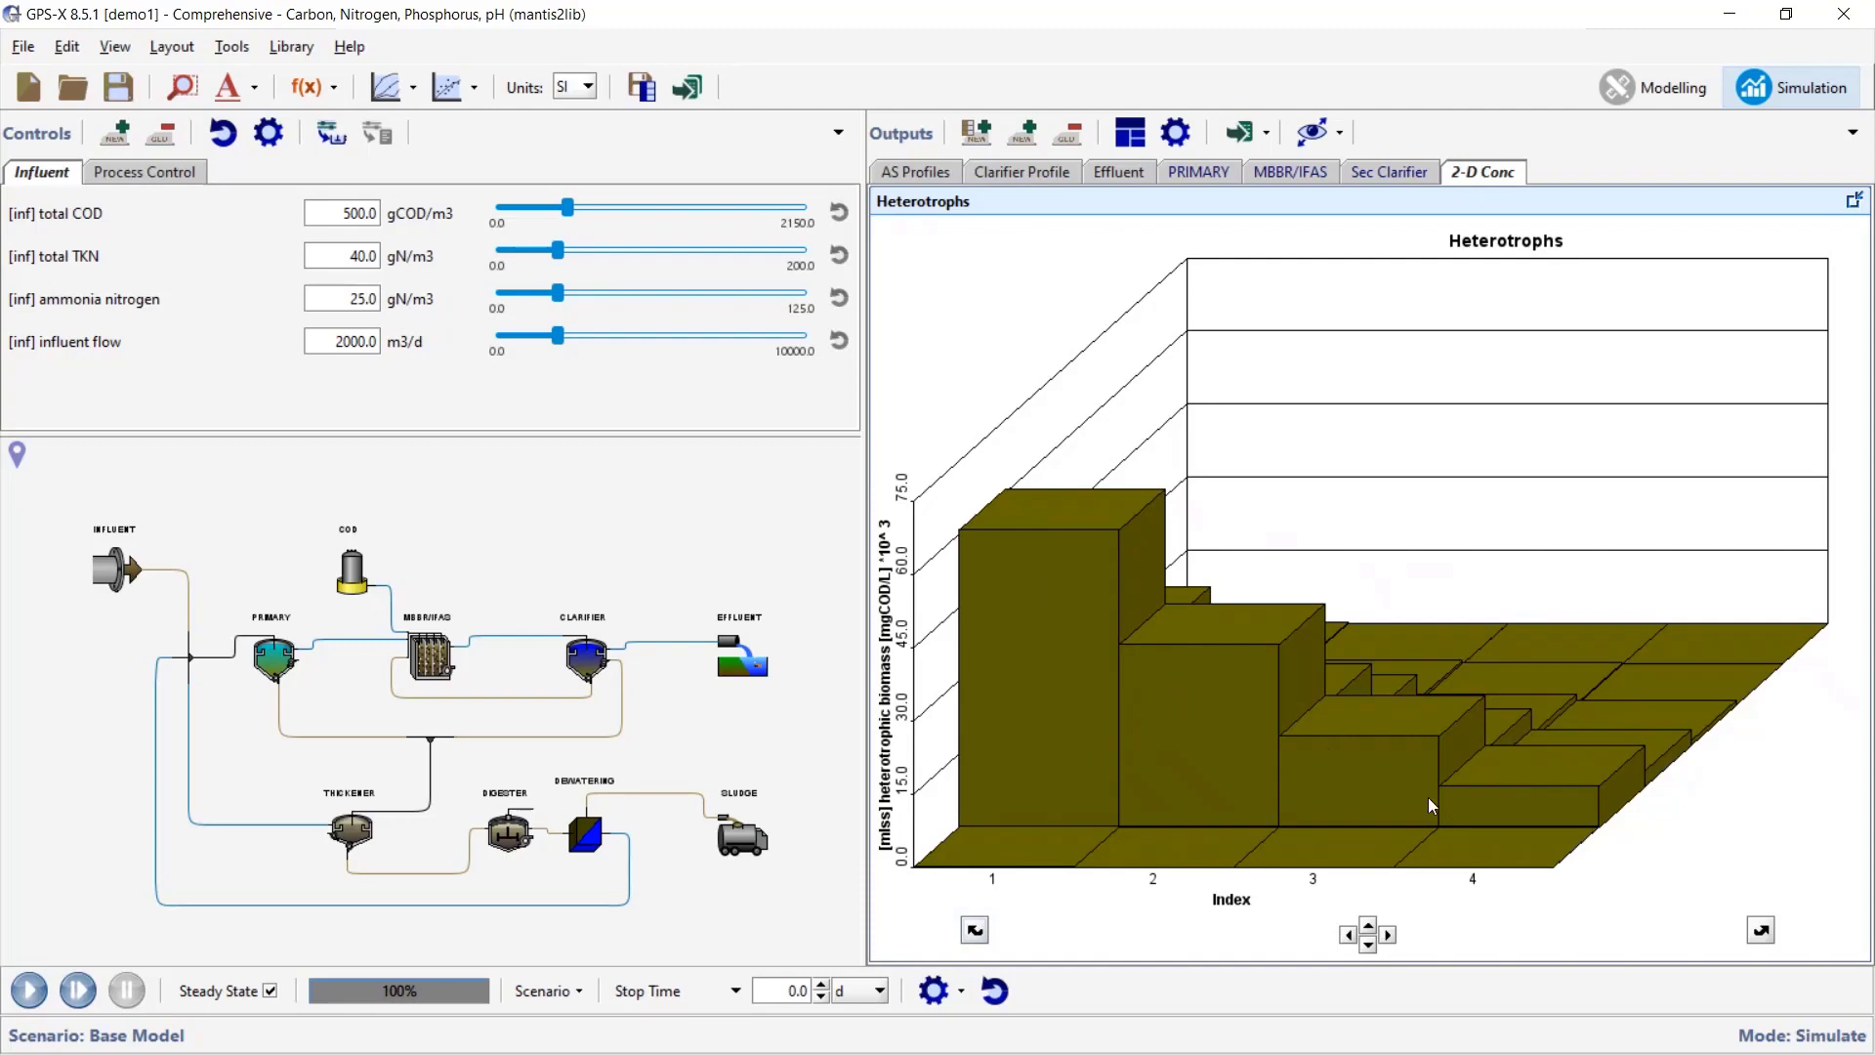
left_click(1855, 203)
left_click(1855, 204)
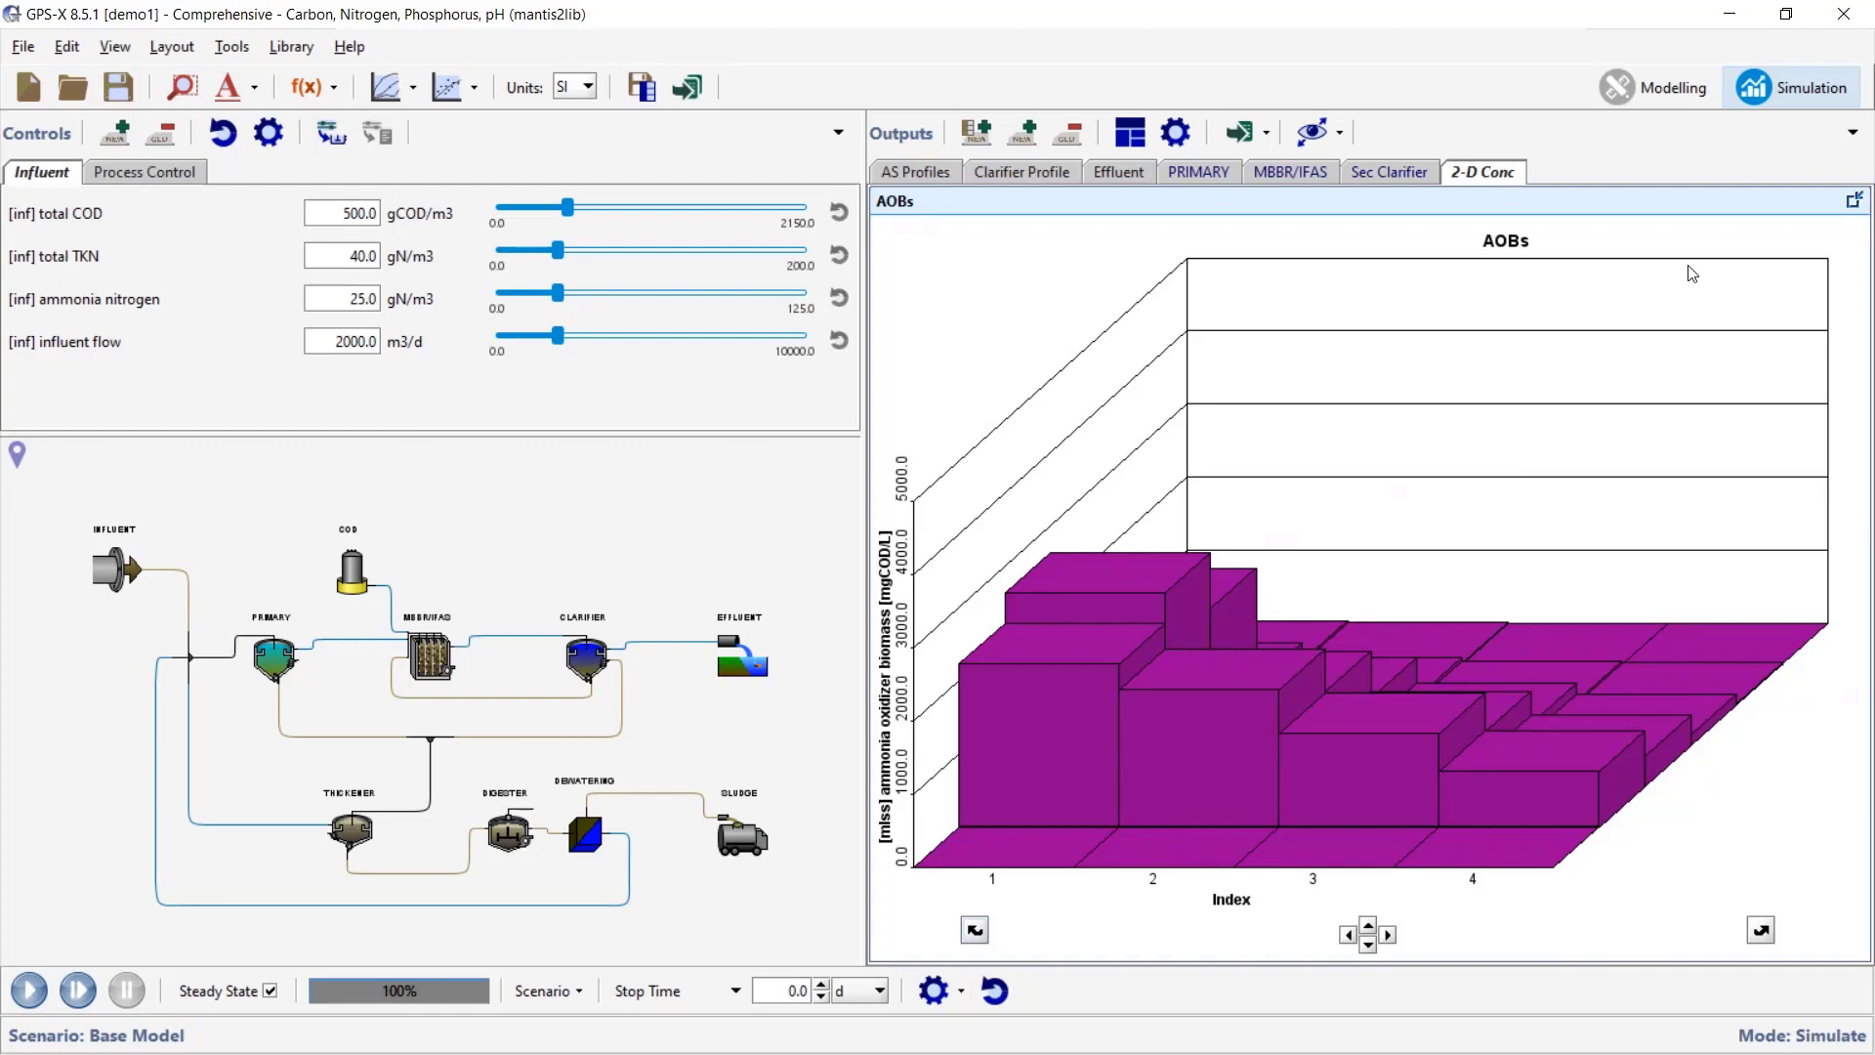
left_click(1854, 201)
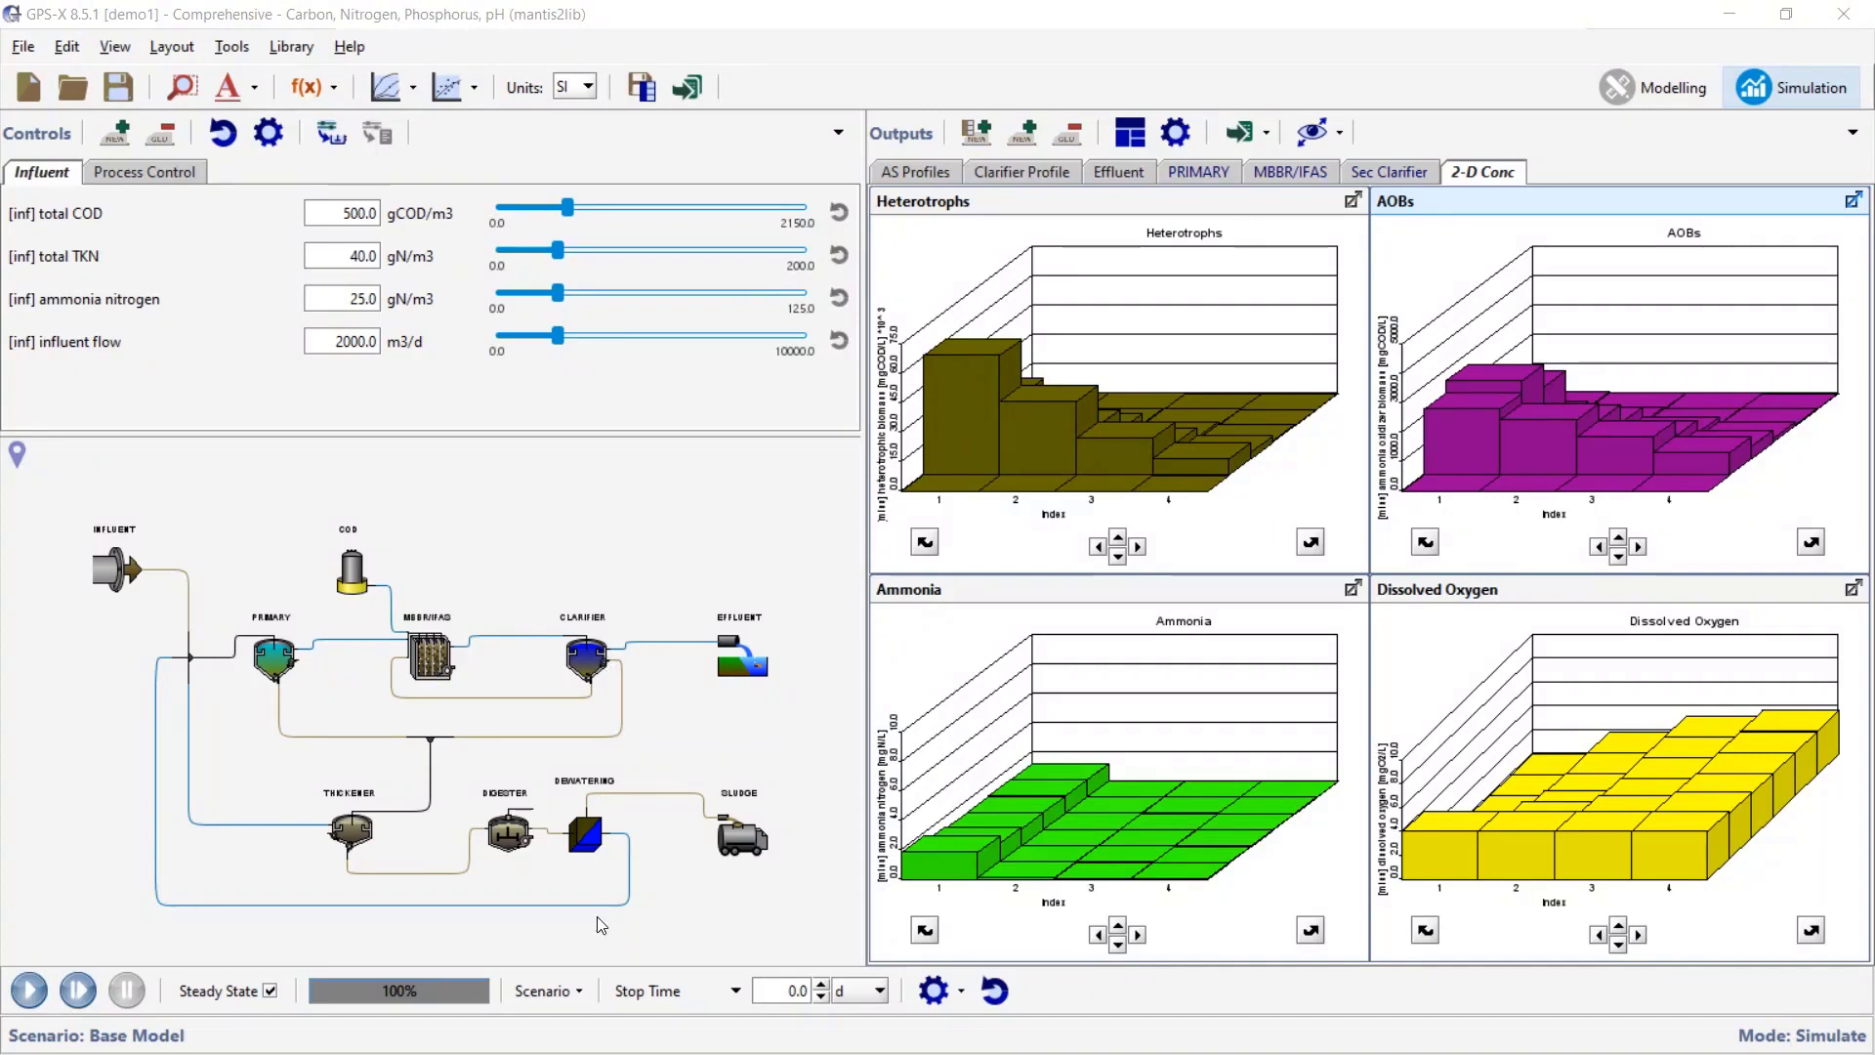
- Run the IFAS - with recycle scenario to steady state, giving 12.625 mg/L effluent suspended solids
left_click(545, 991)
mouse_move(858, 719)
left_click(936, 745)
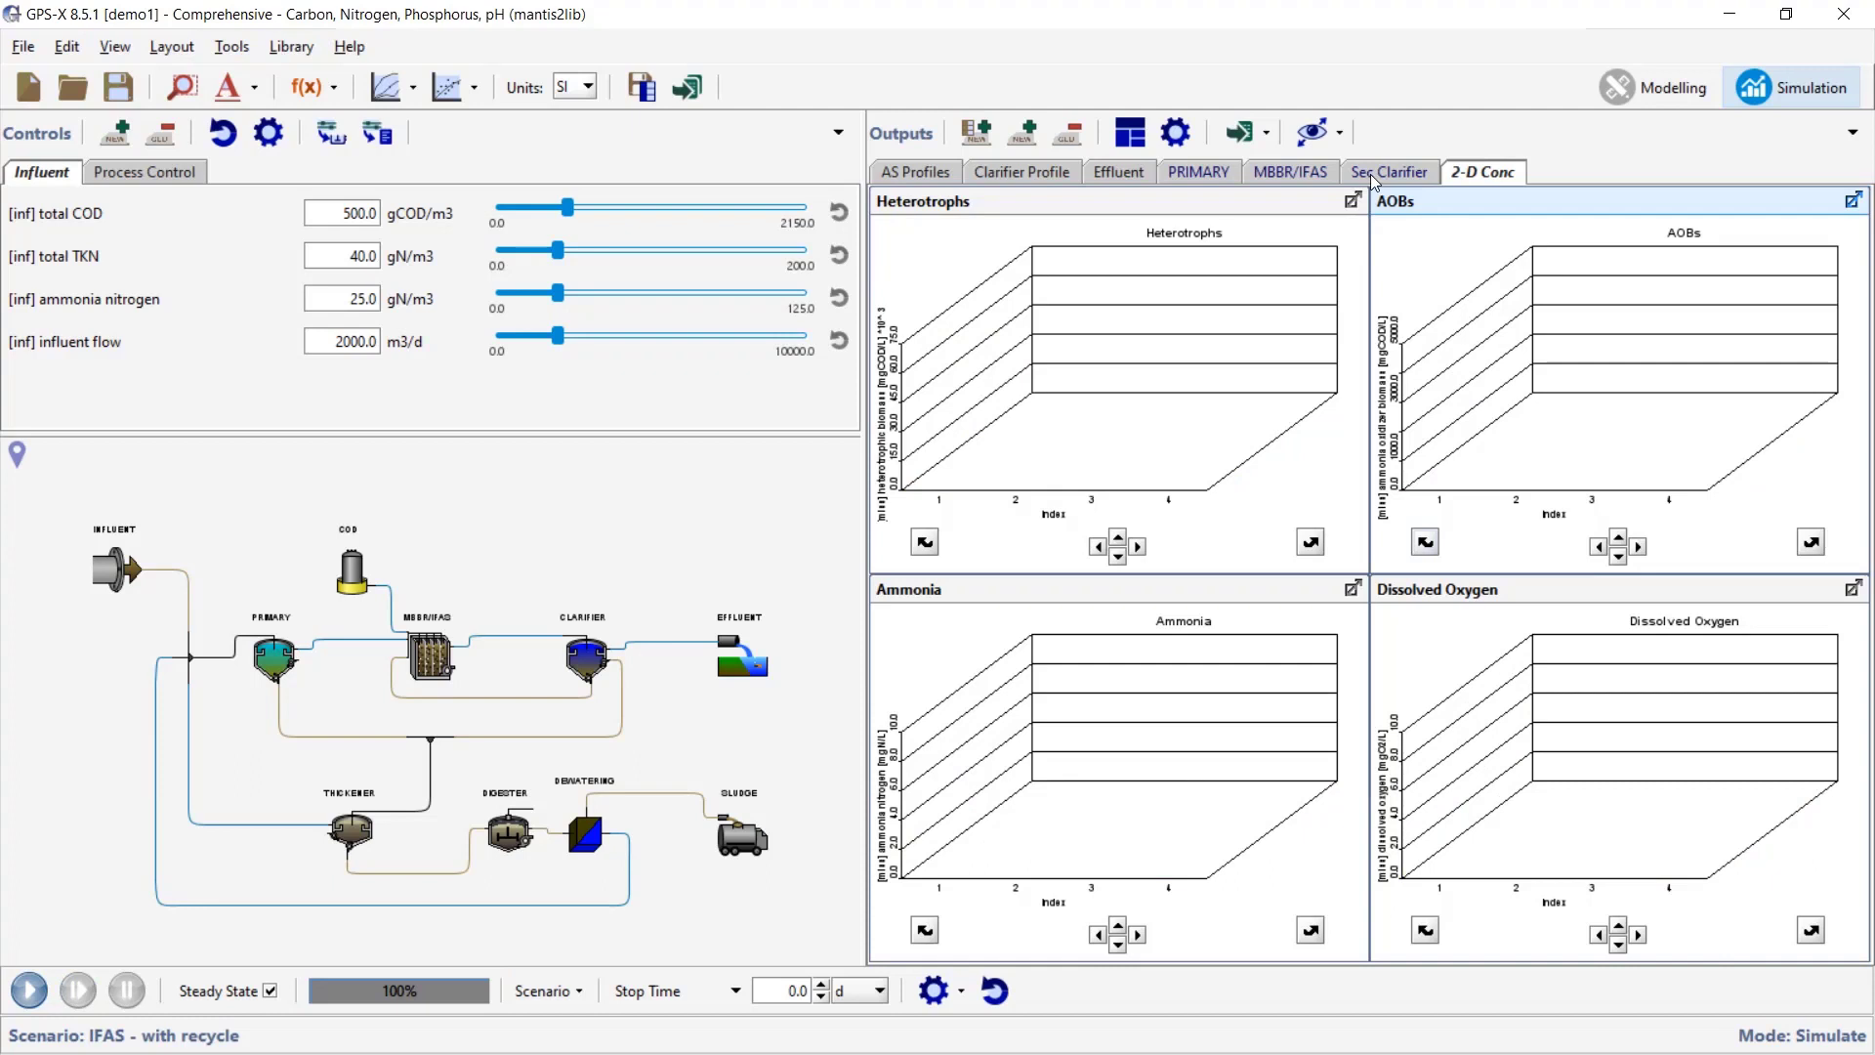
left_click(43, 991)
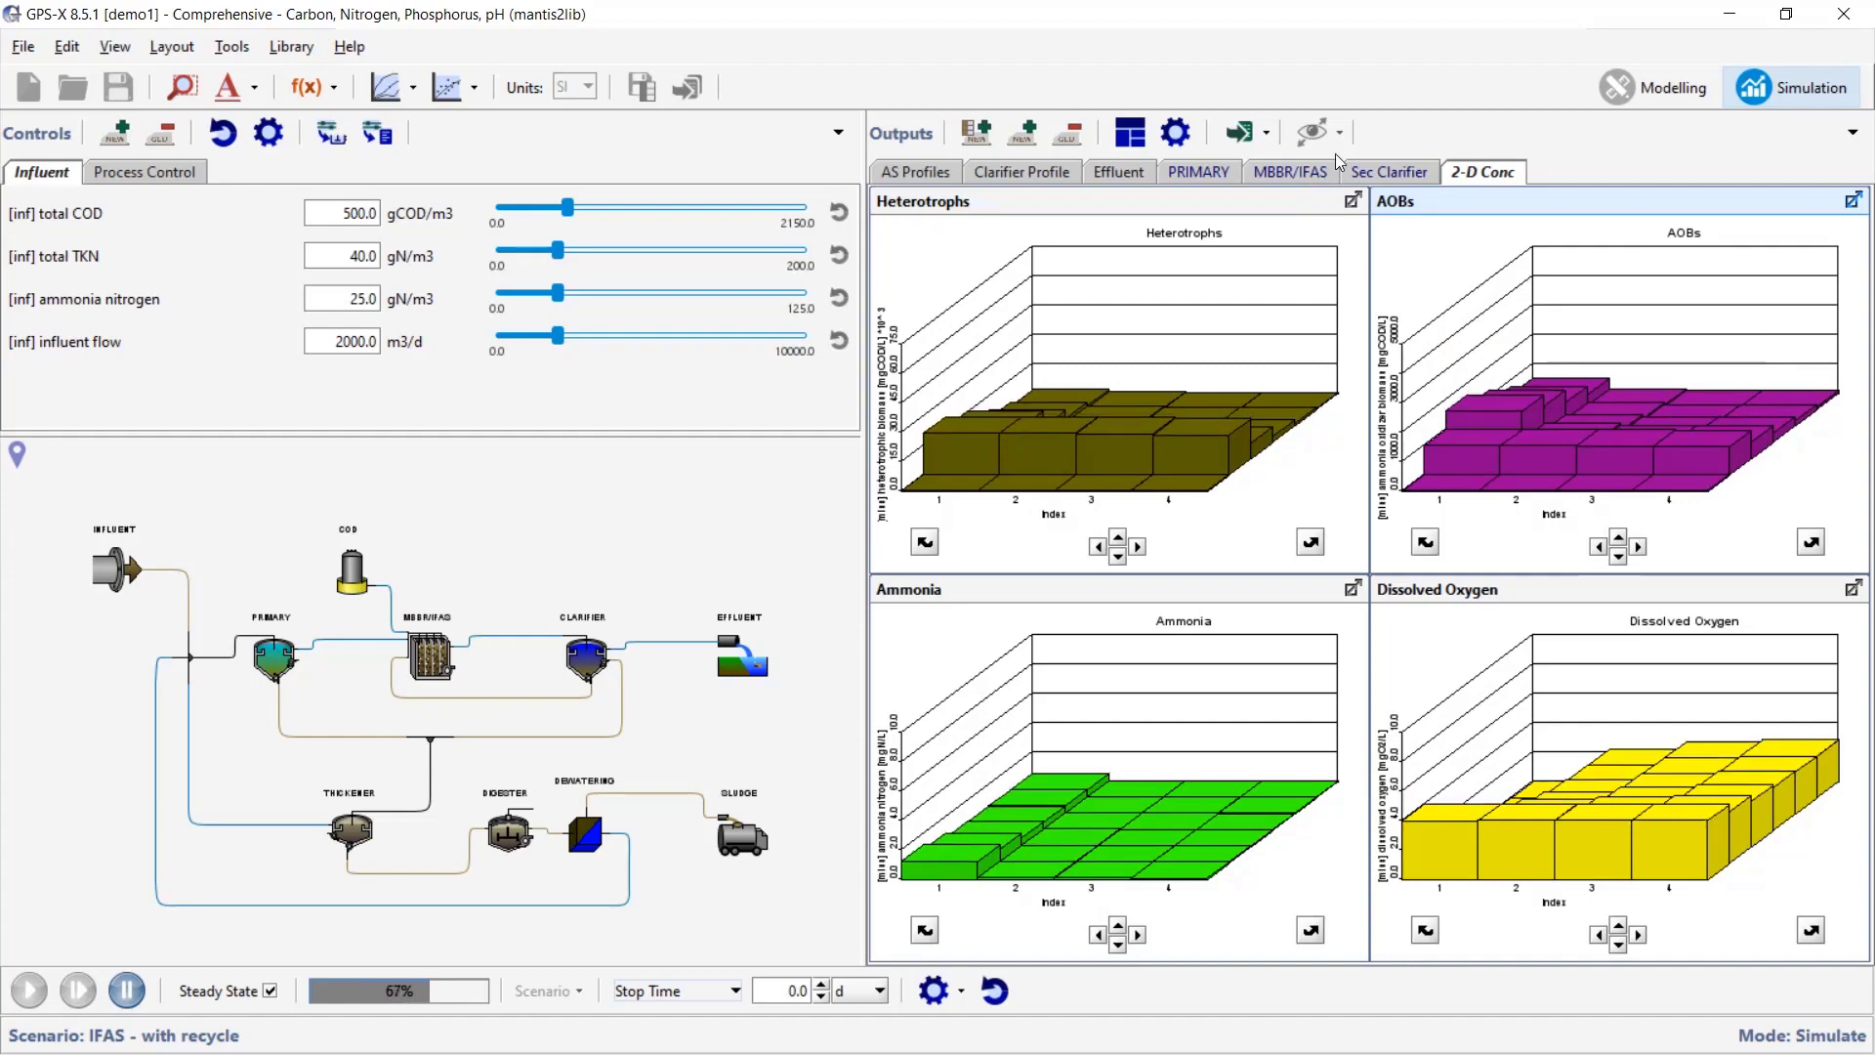
left_click(1133, 173)
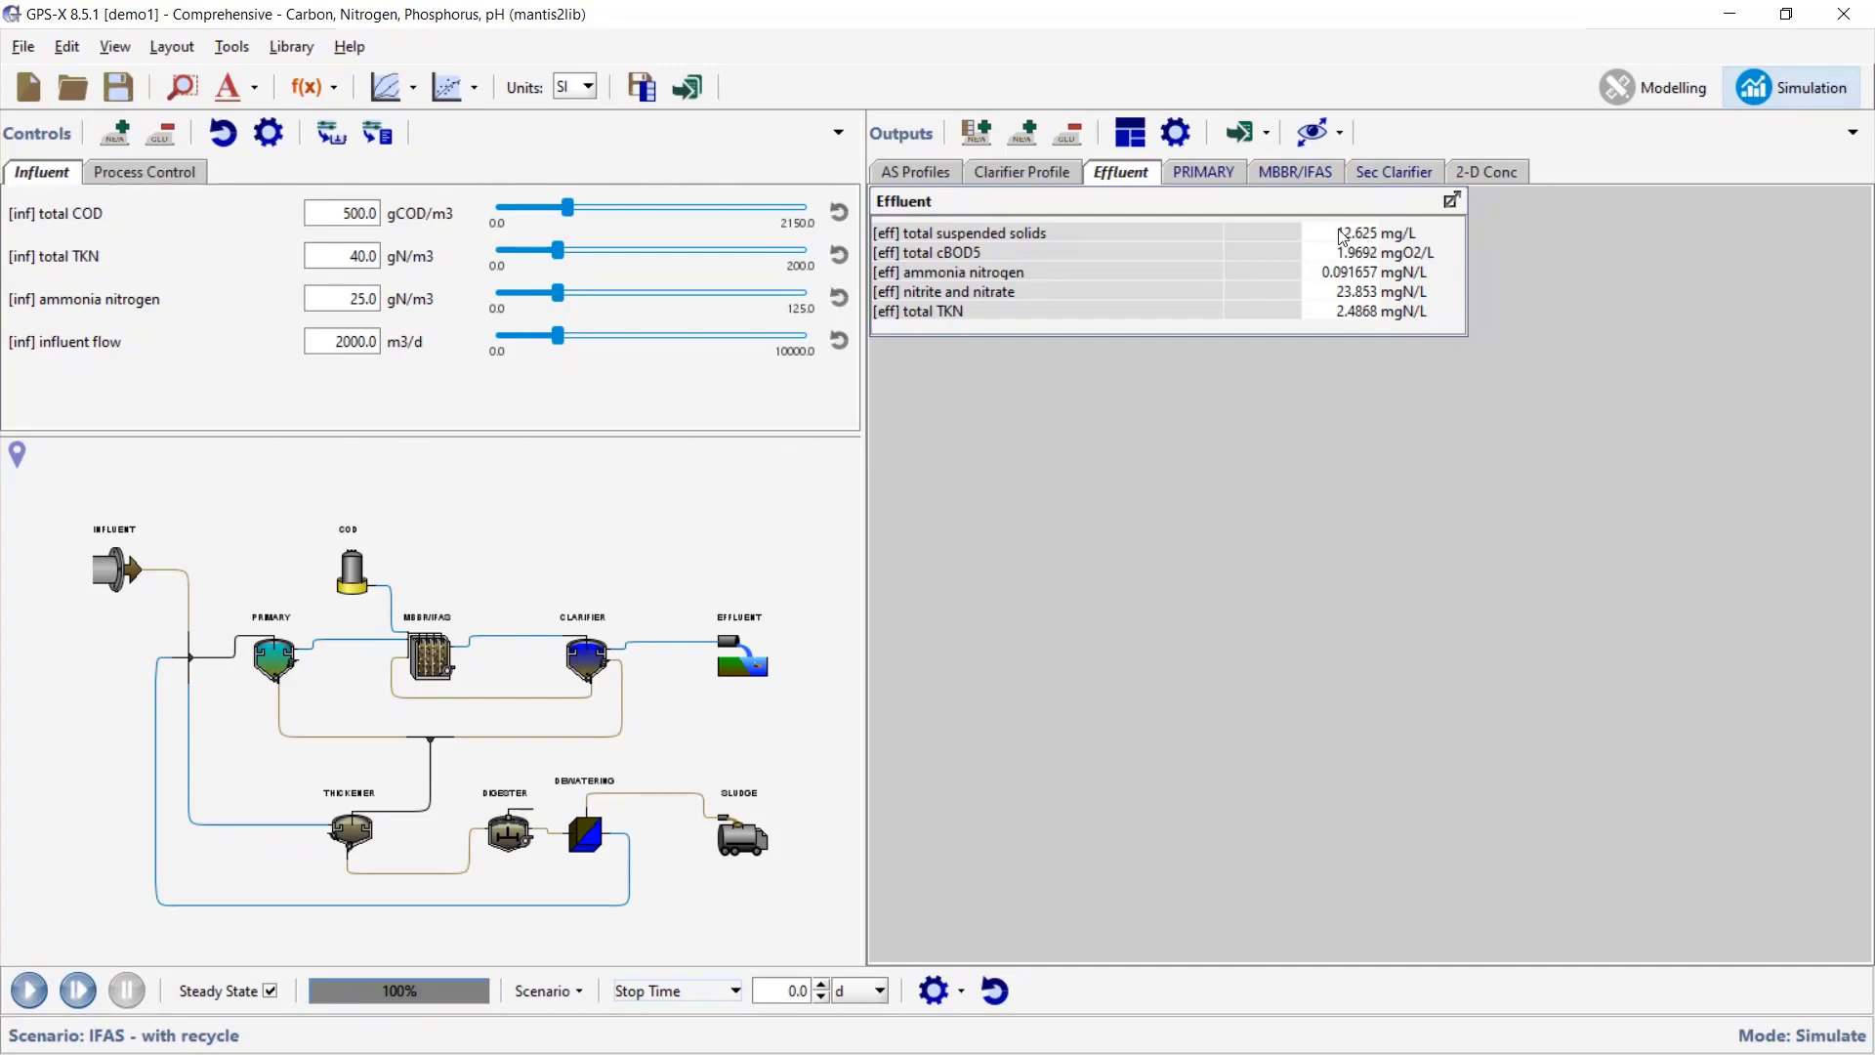
- Check the MLSS values across the IFAS tanks, then return to the 2-D Conc charts
left_click(1312, 171)
left_click(1376, 522)
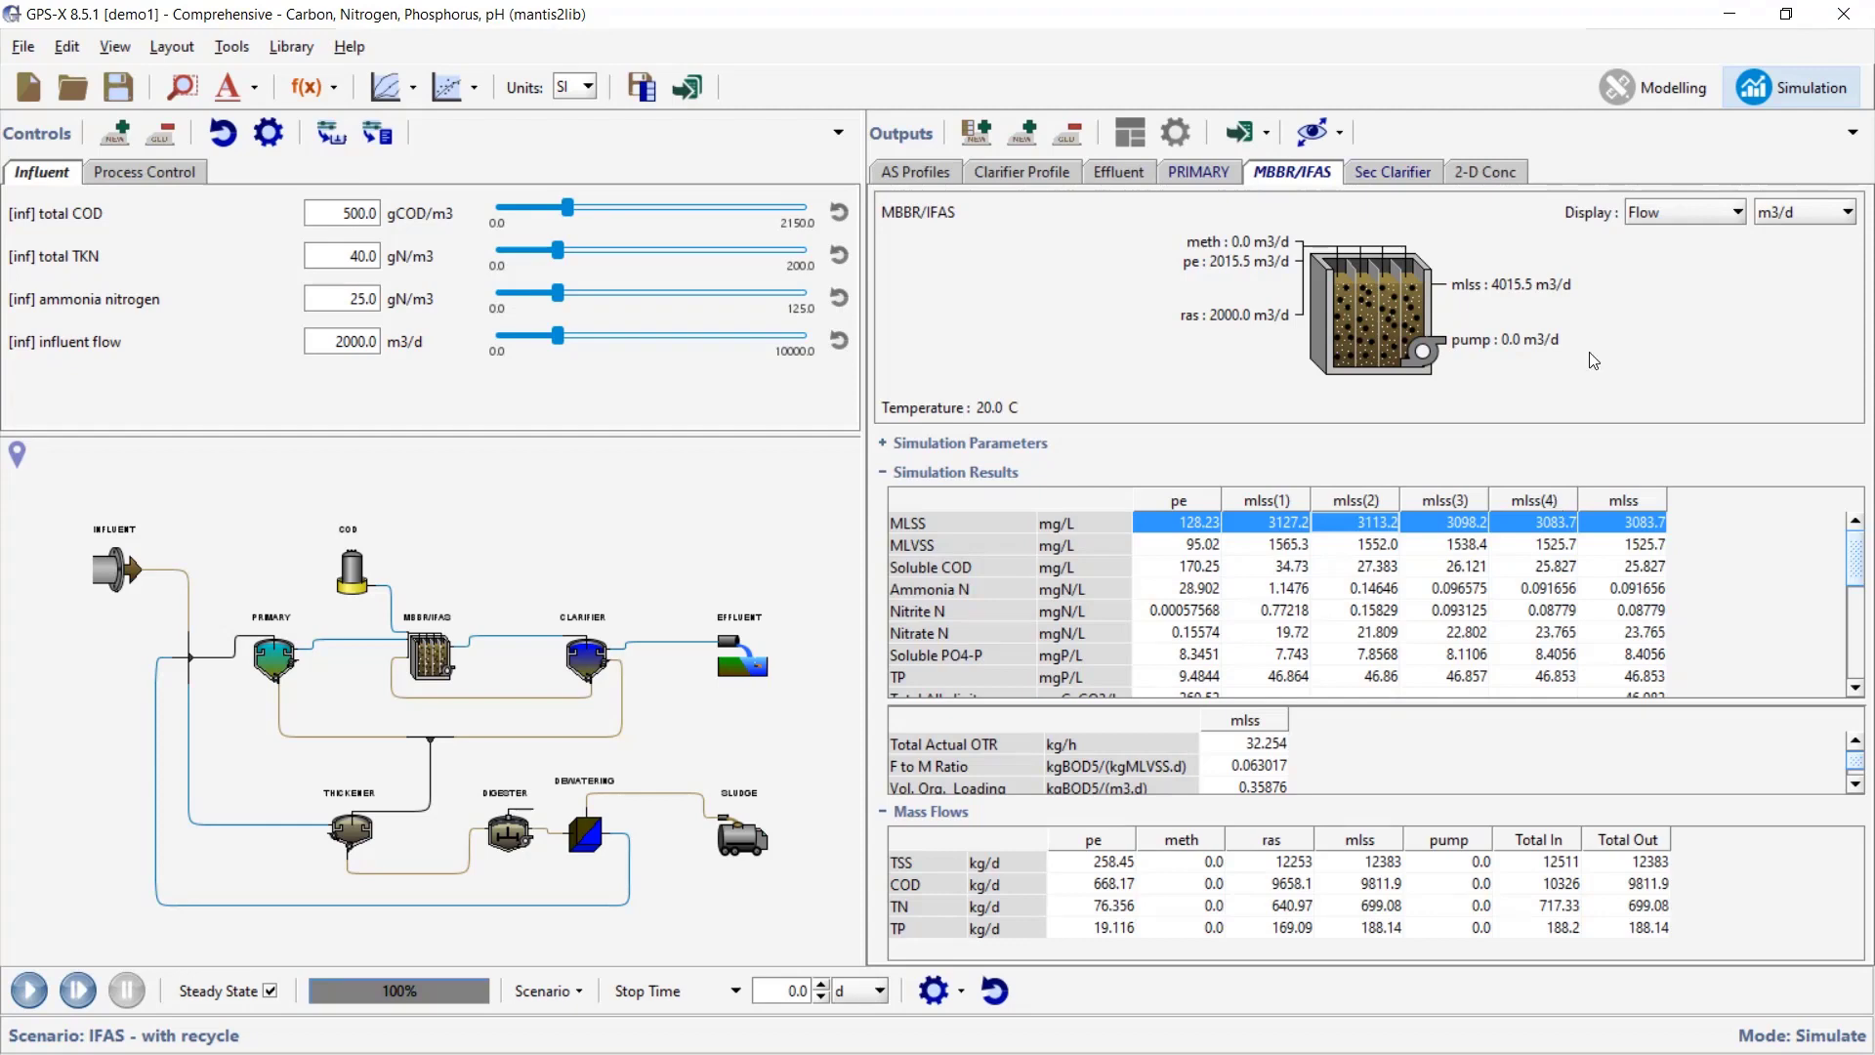
left_click(1481, 180)
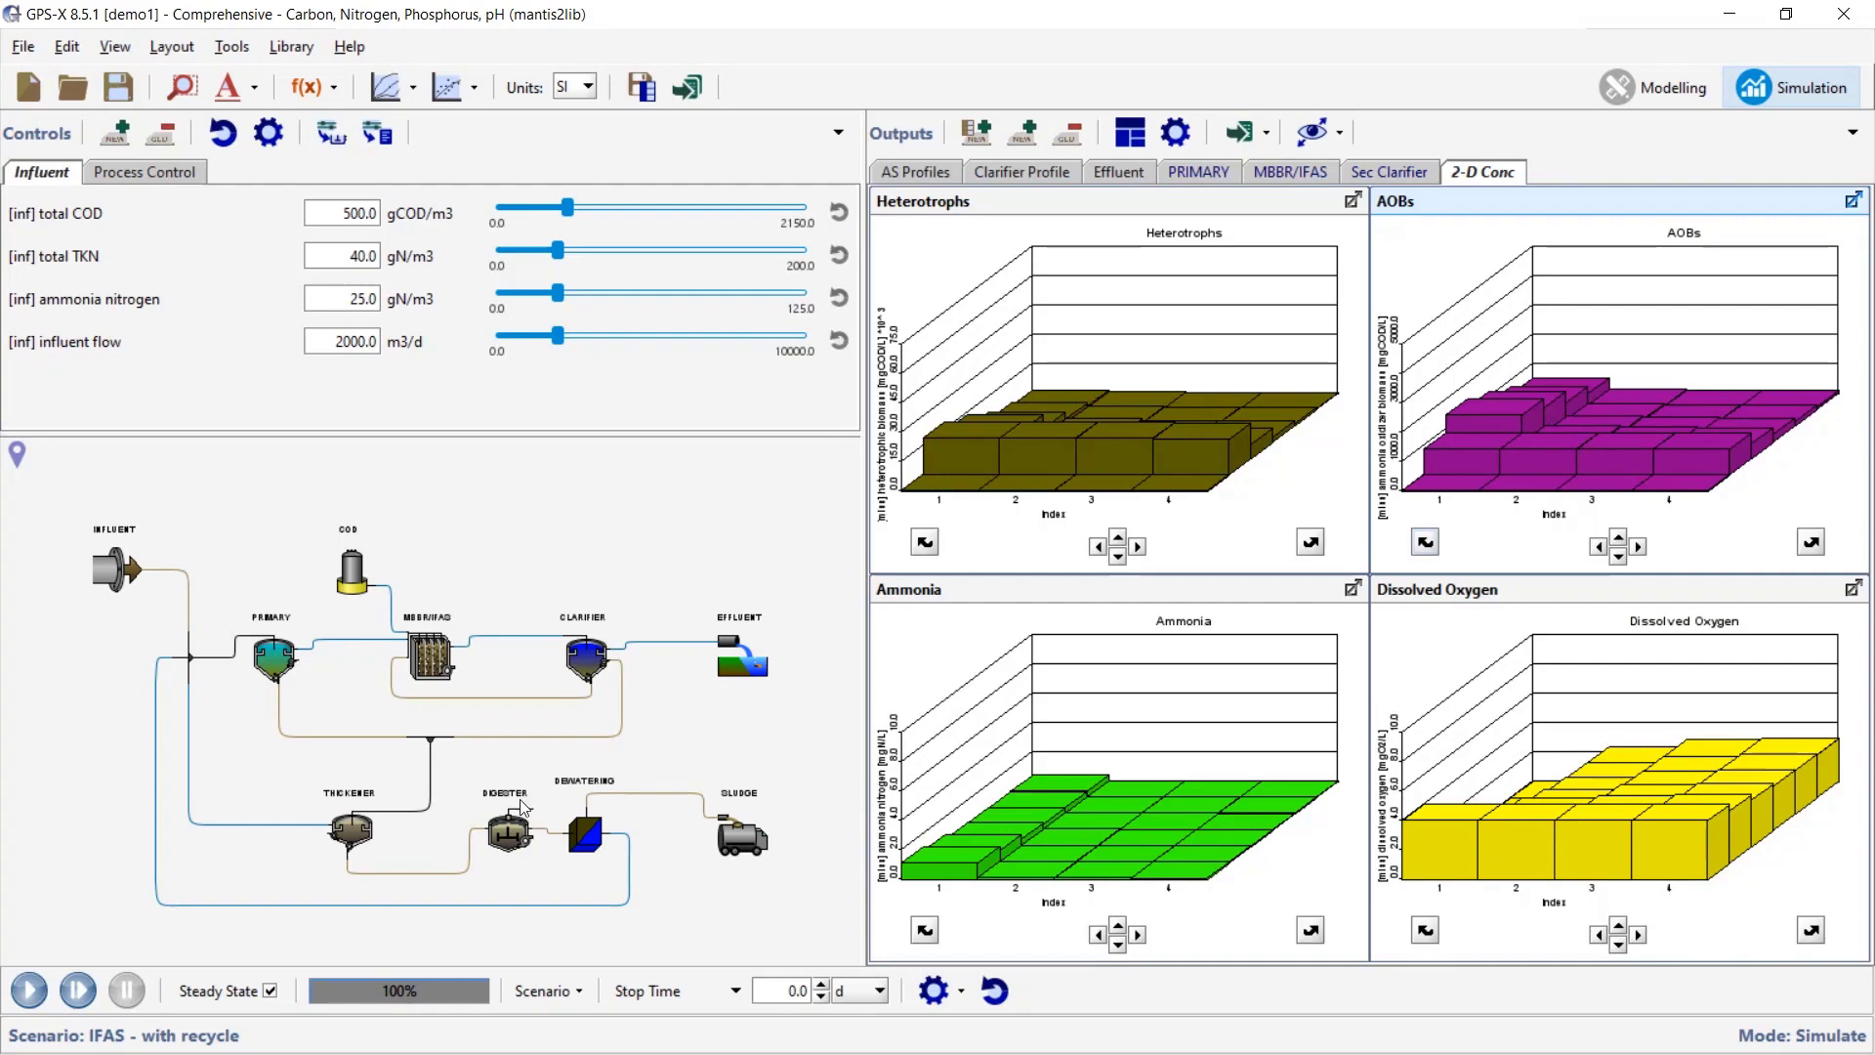
right_click(454, 647)
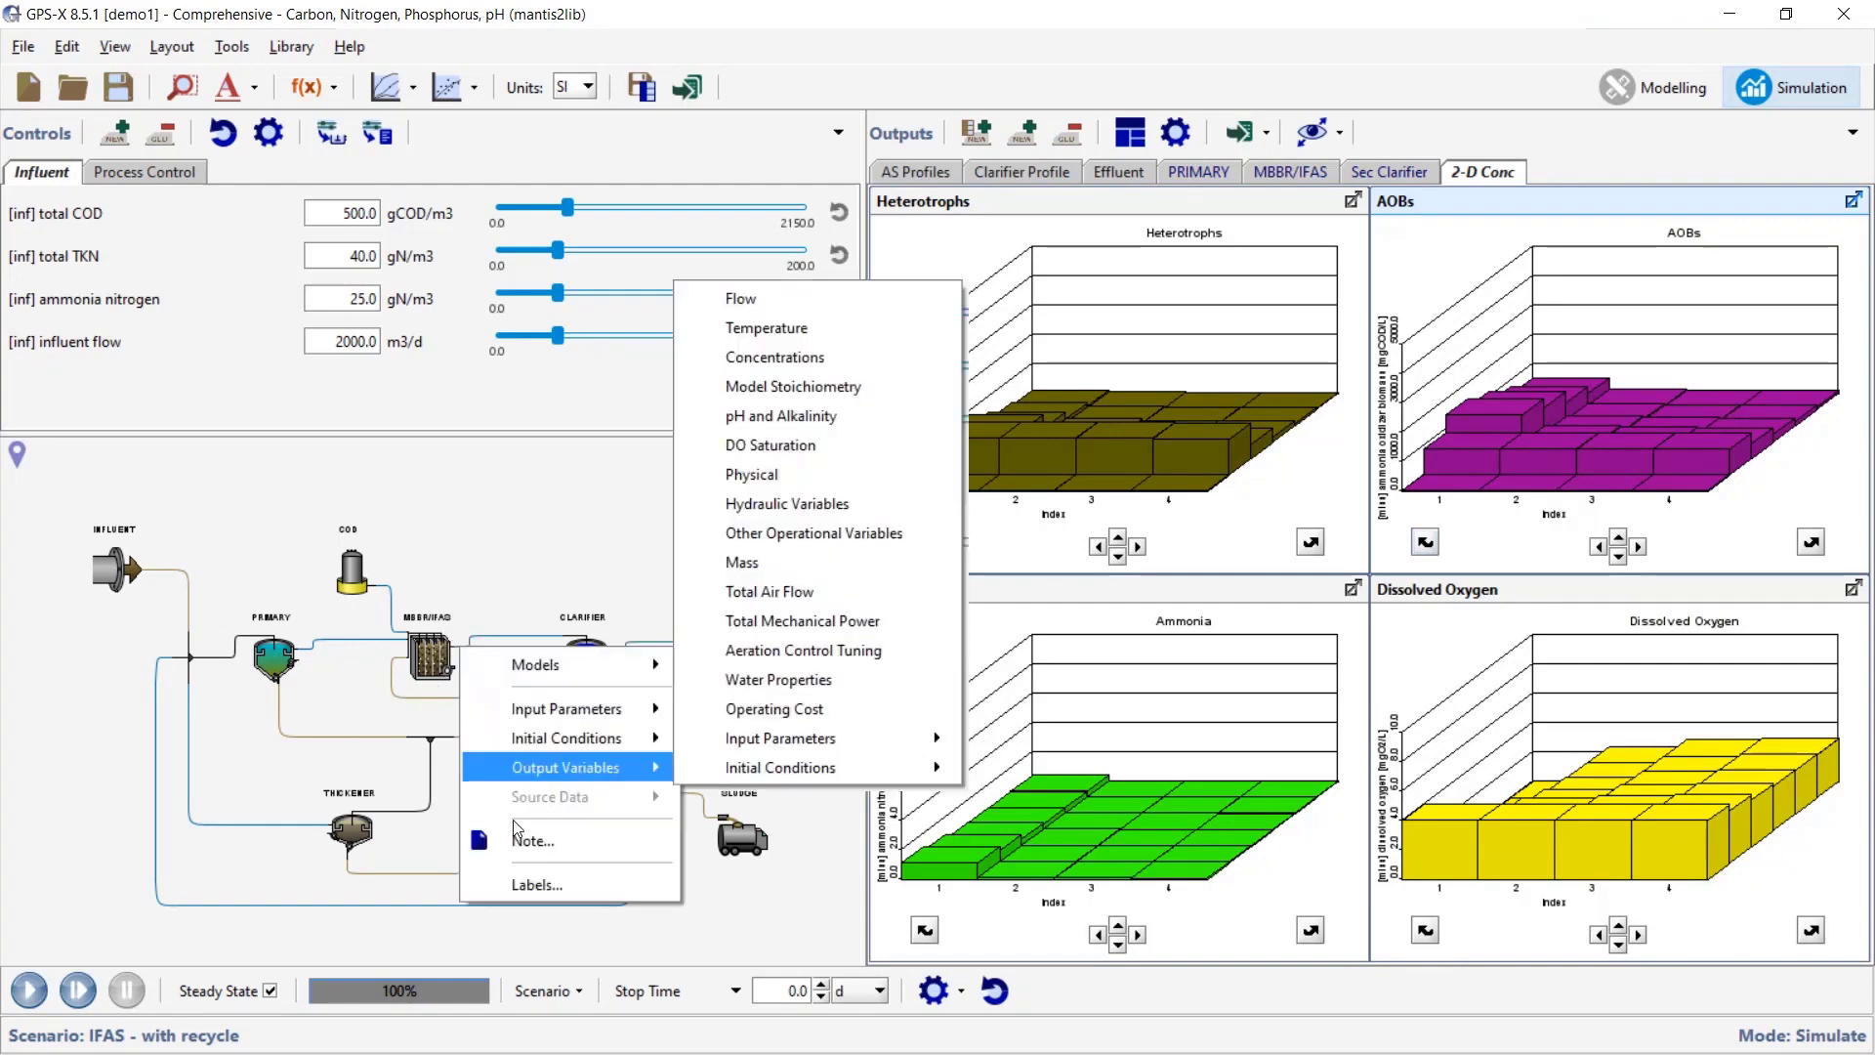
mouse_move(808, 768)
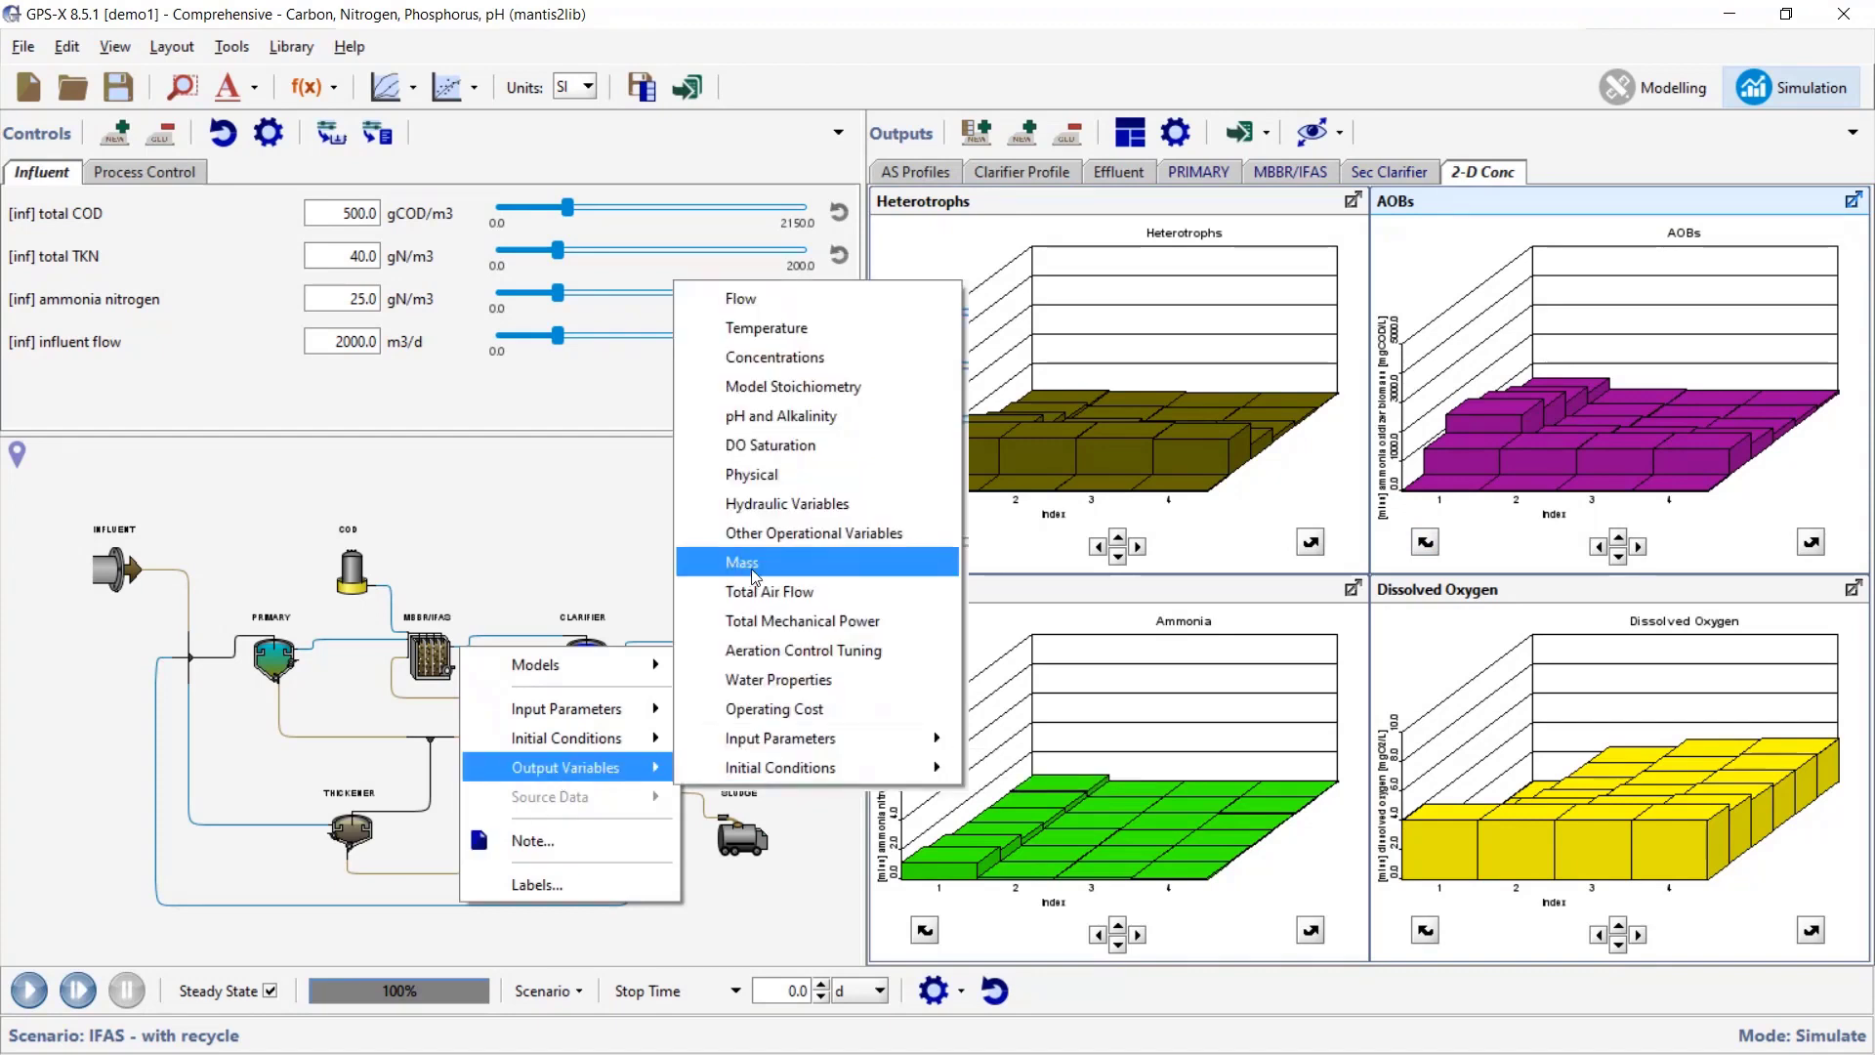
left_click(752, 563)
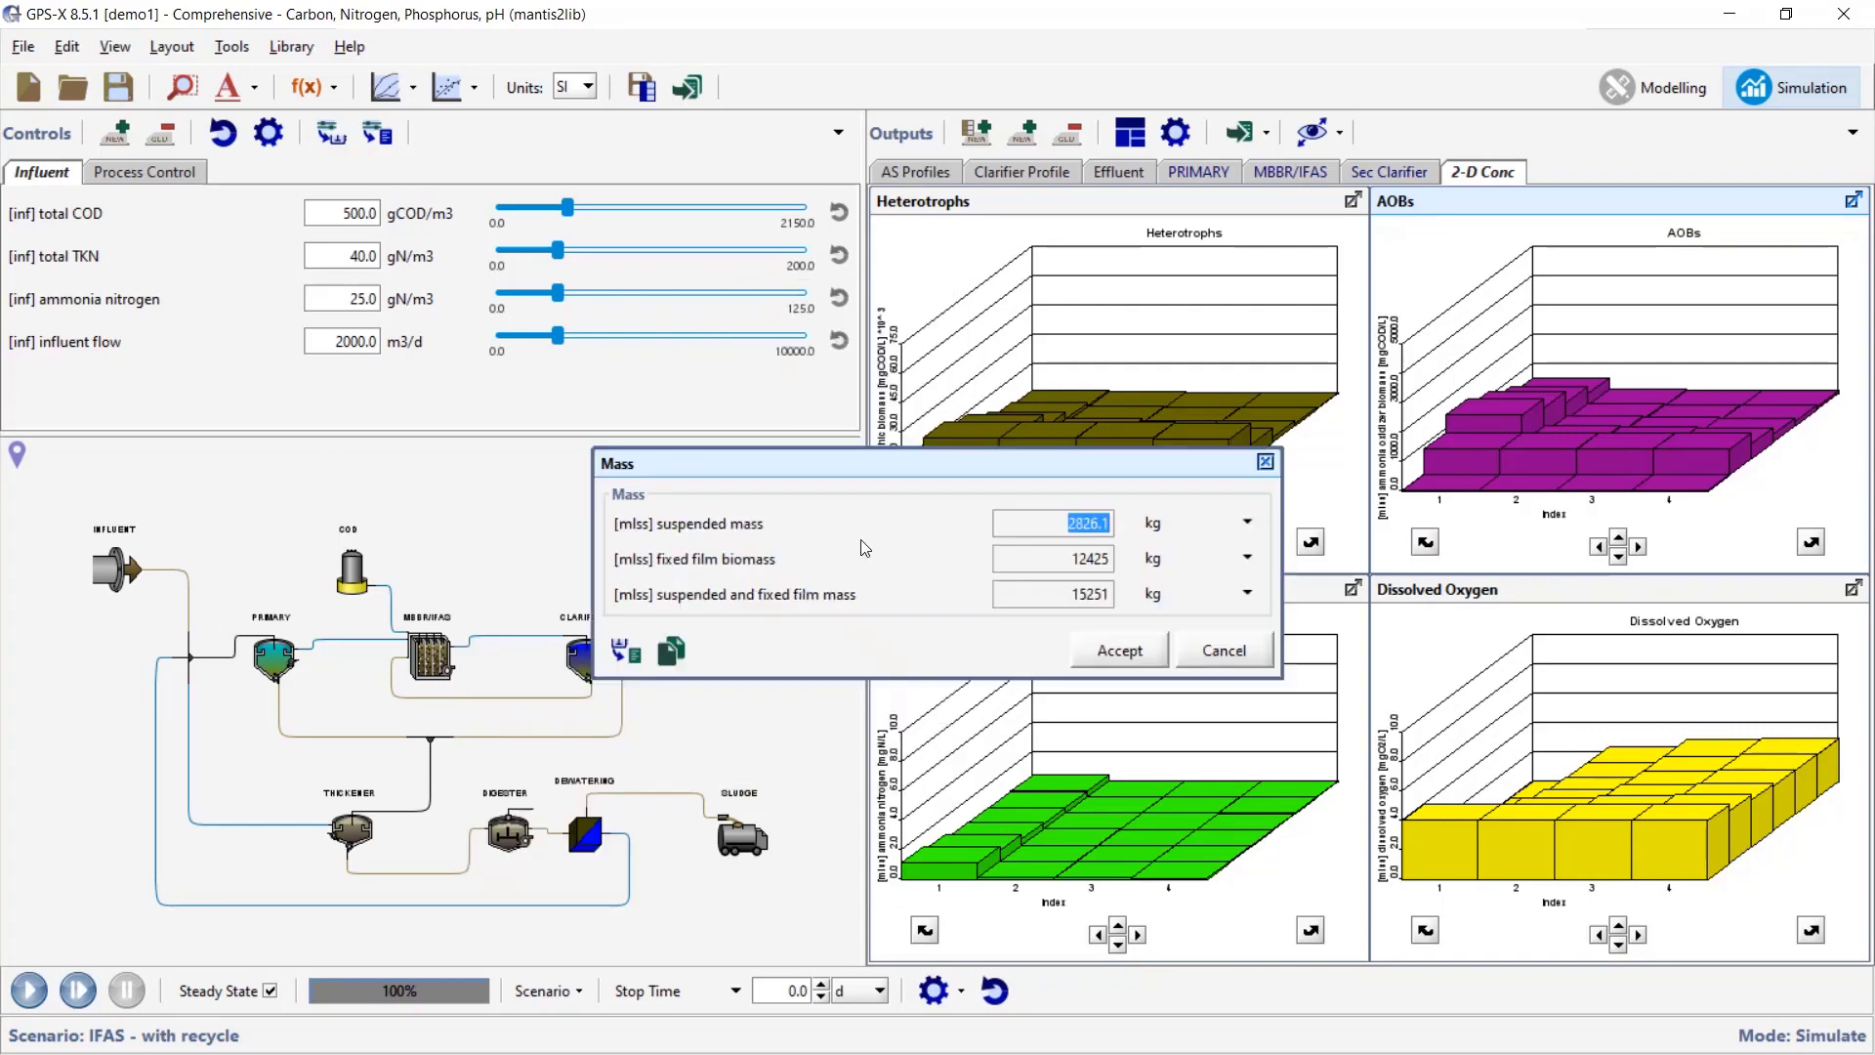
left_click(1112, 528)
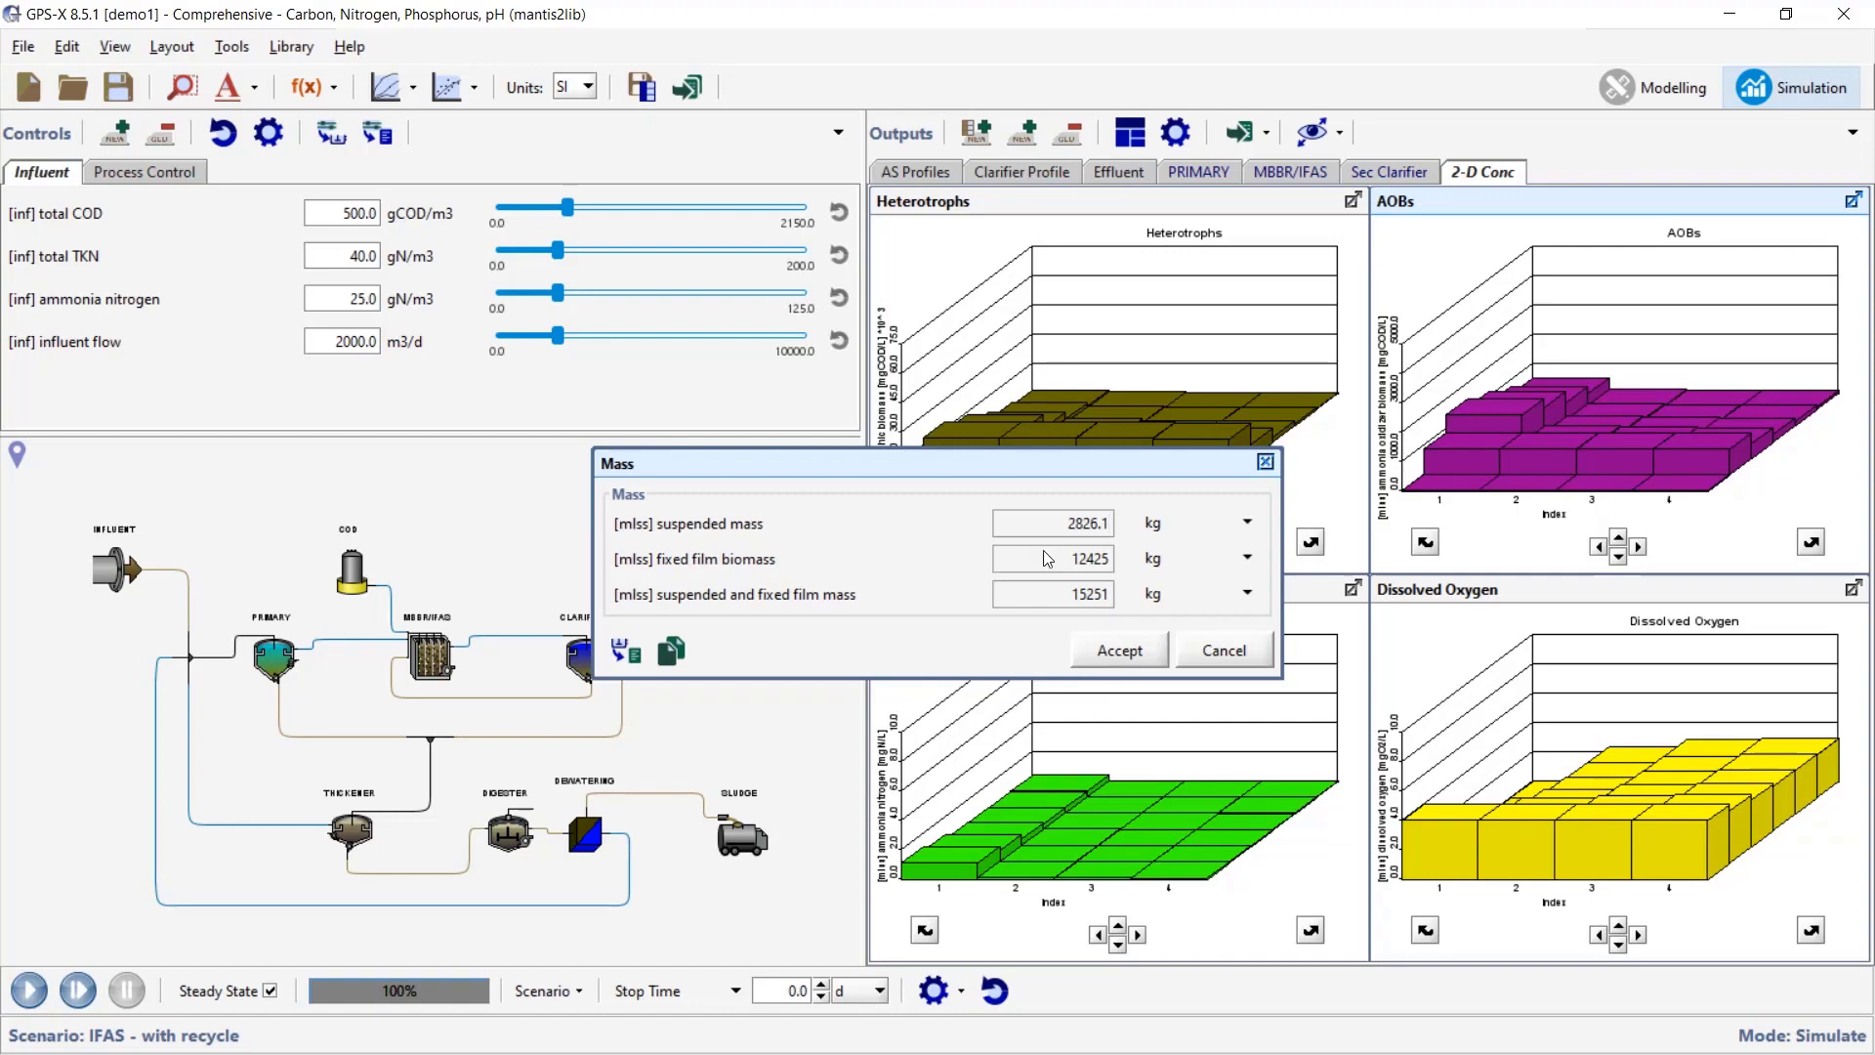
left_click(1102, 650)
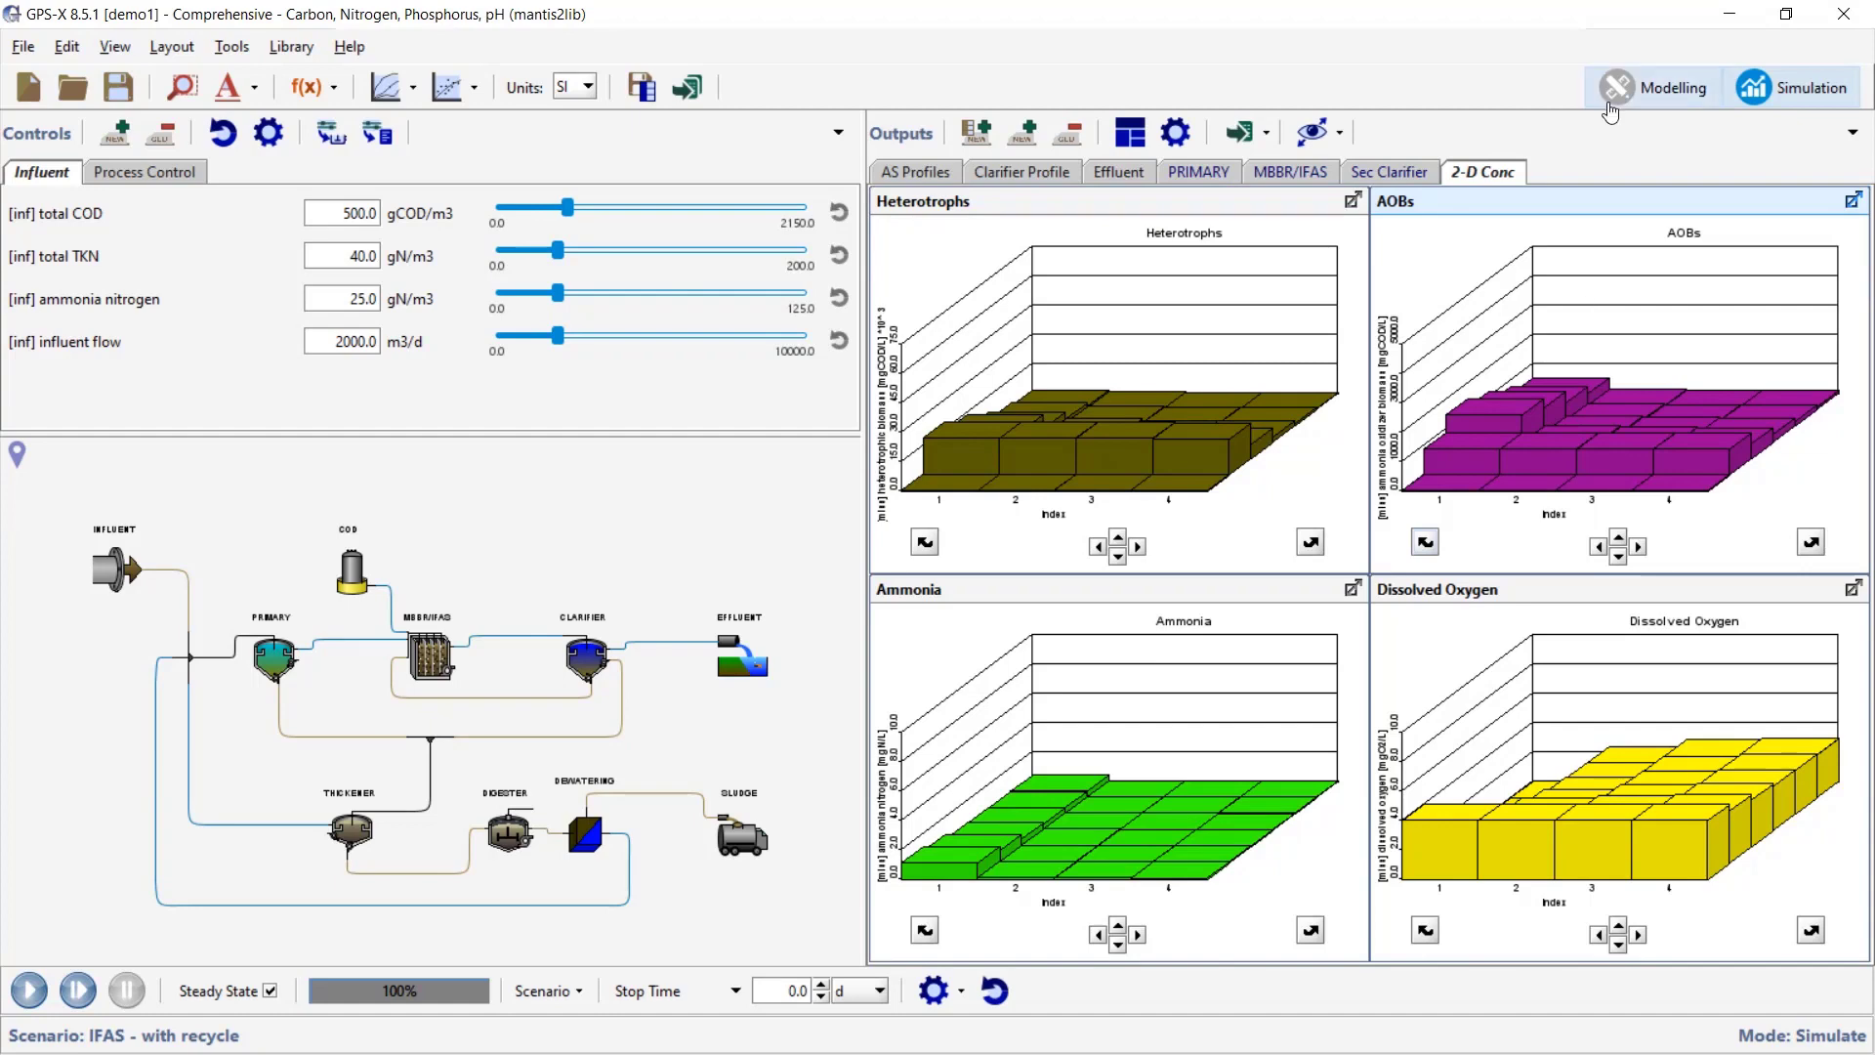
- Open the recent demo2.lyt layout from the File menu
left_click(1650, 87)
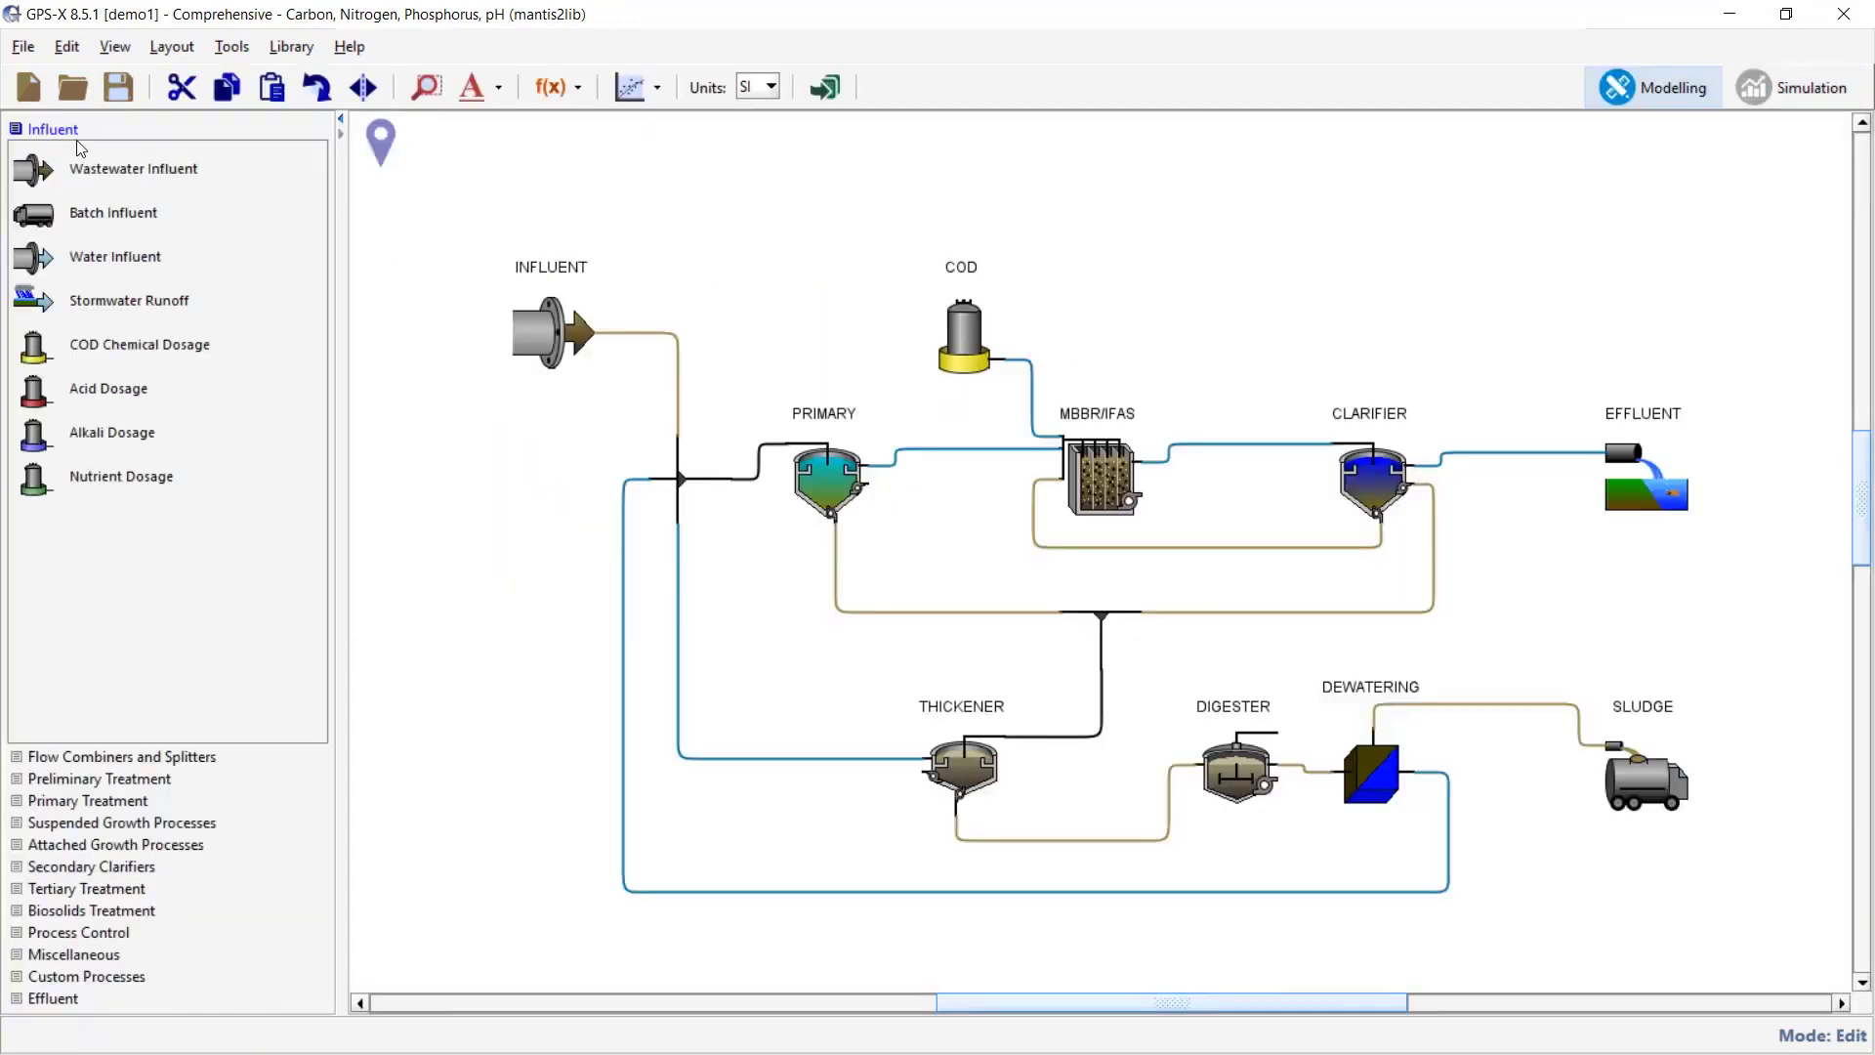
left_click(25, 51)
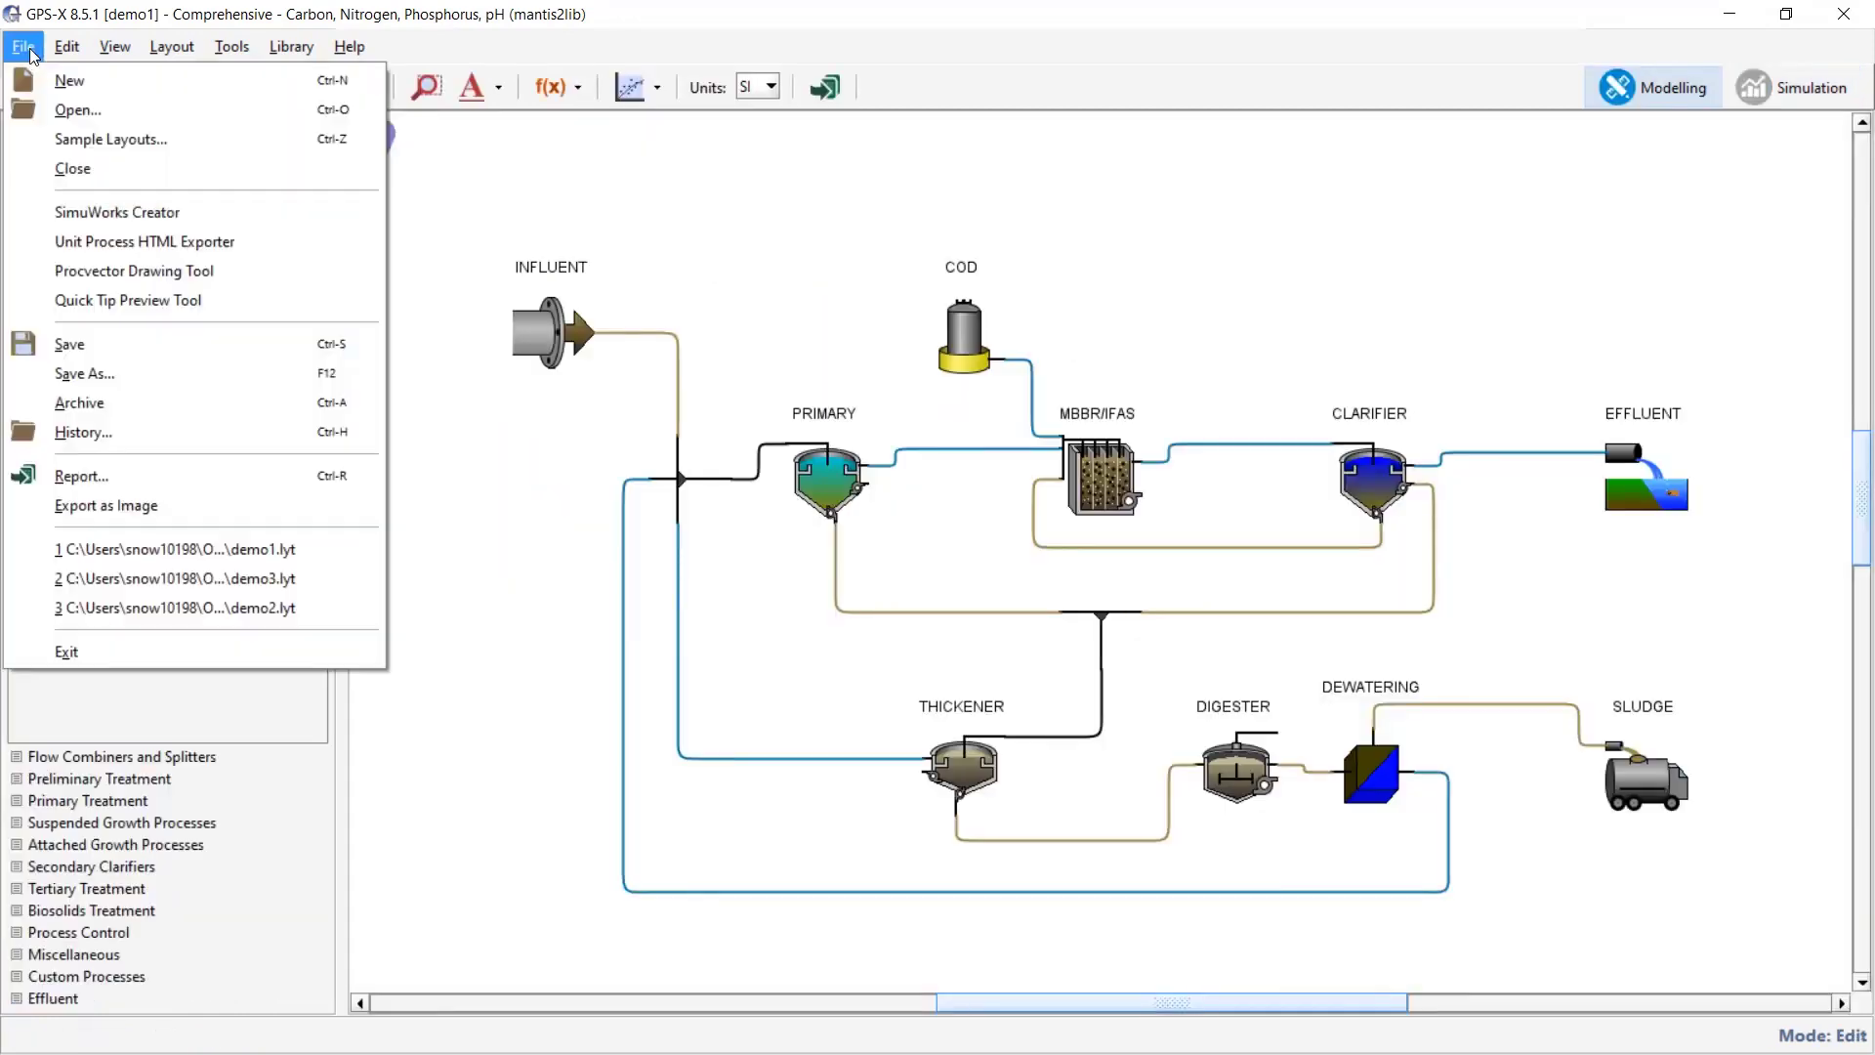
left_click(303, 609)
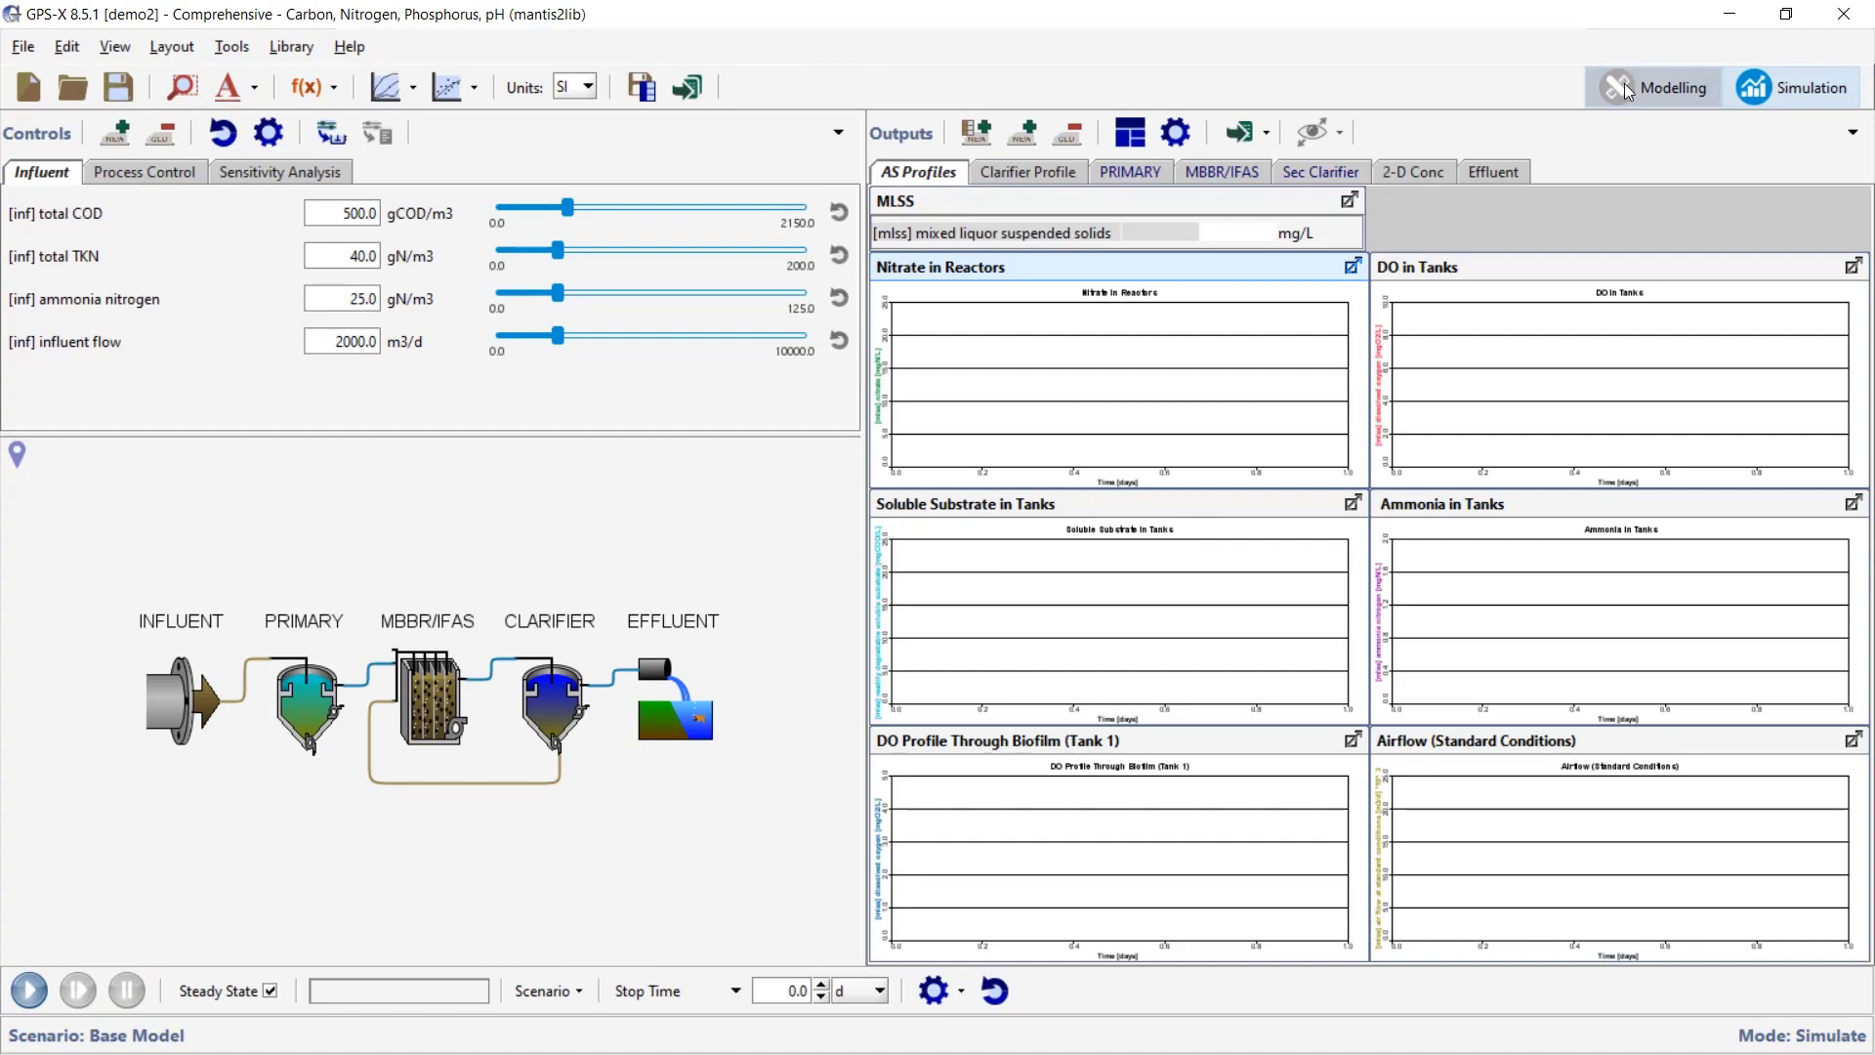
- Inspect the demo2 influent–primary–MBBR/IFAS–clarifier flowsheet, then return to Simulation mode
left_click(1628, 91)
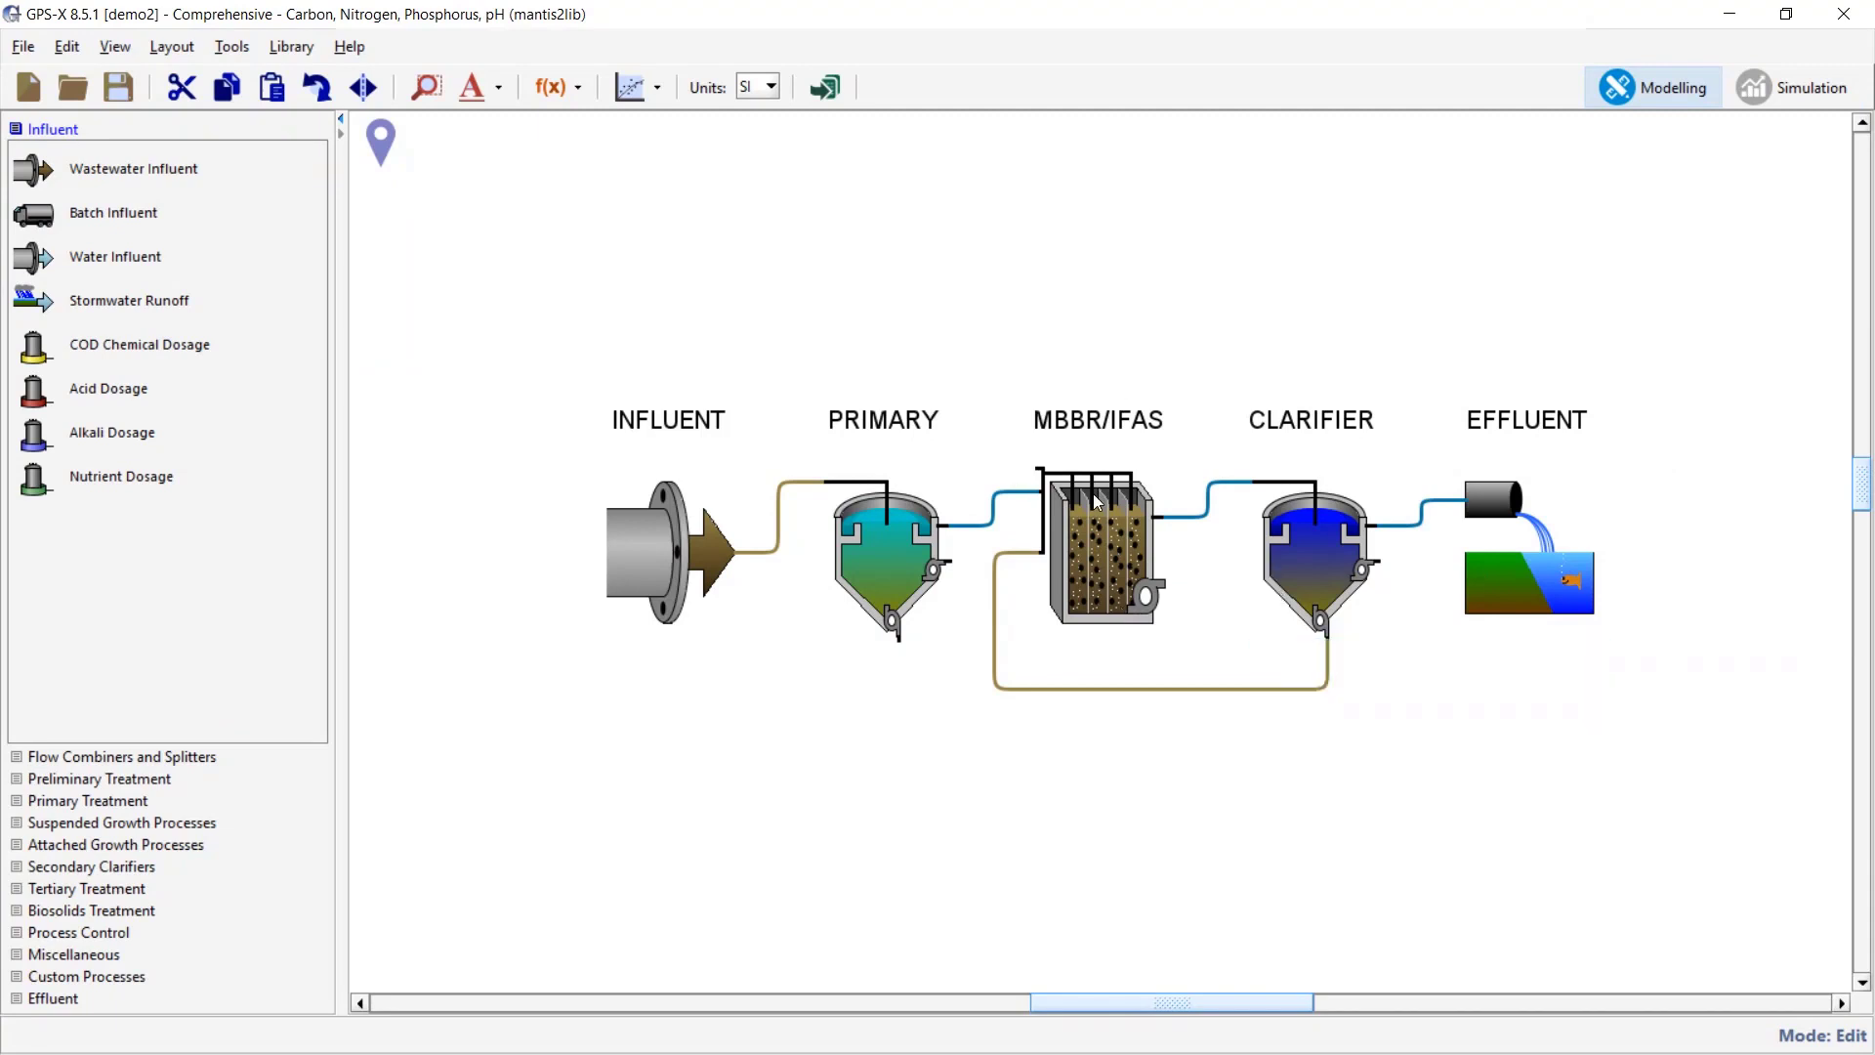
mouse_move(1102, 508)
mouse_move(1087, 578)
left_click(1795, 94)
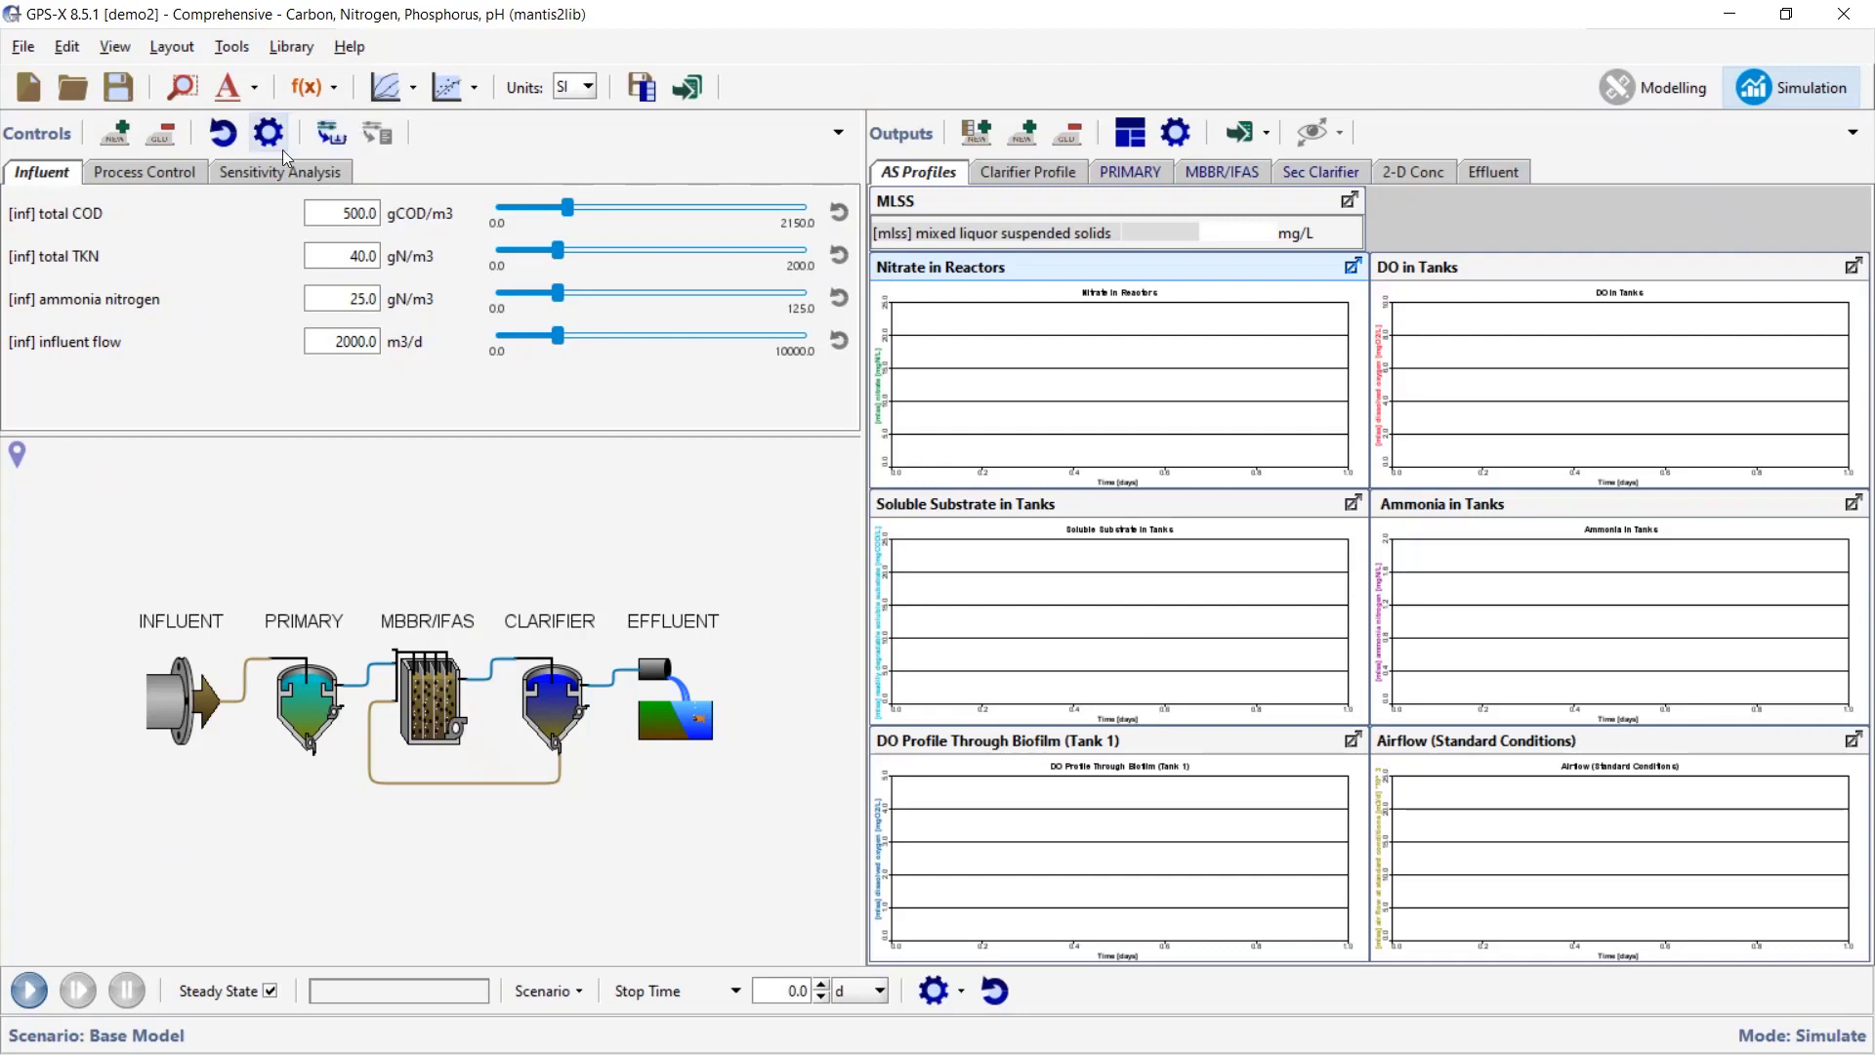
- Run the steady-state Analyze Mode sensitivity over 30–70% media fill, showing effluent curves
left_click(244, 178)
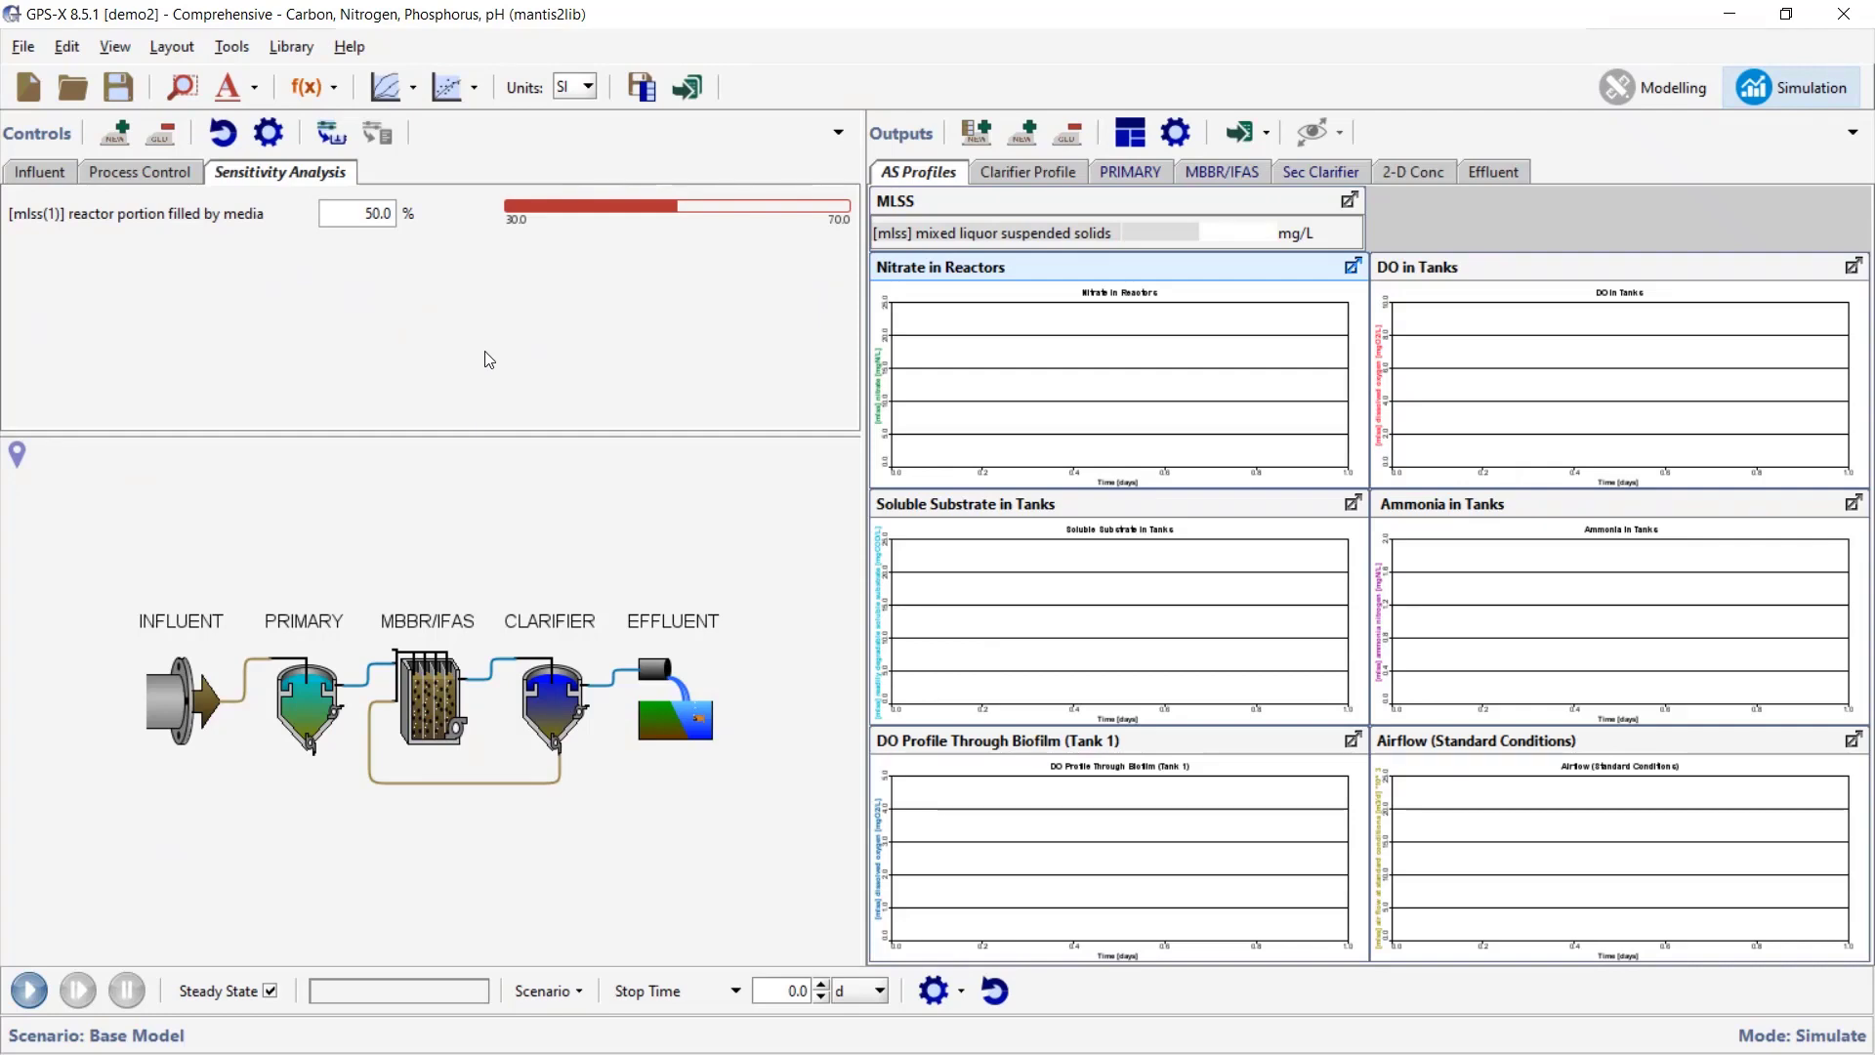
left_click(1491, 174)
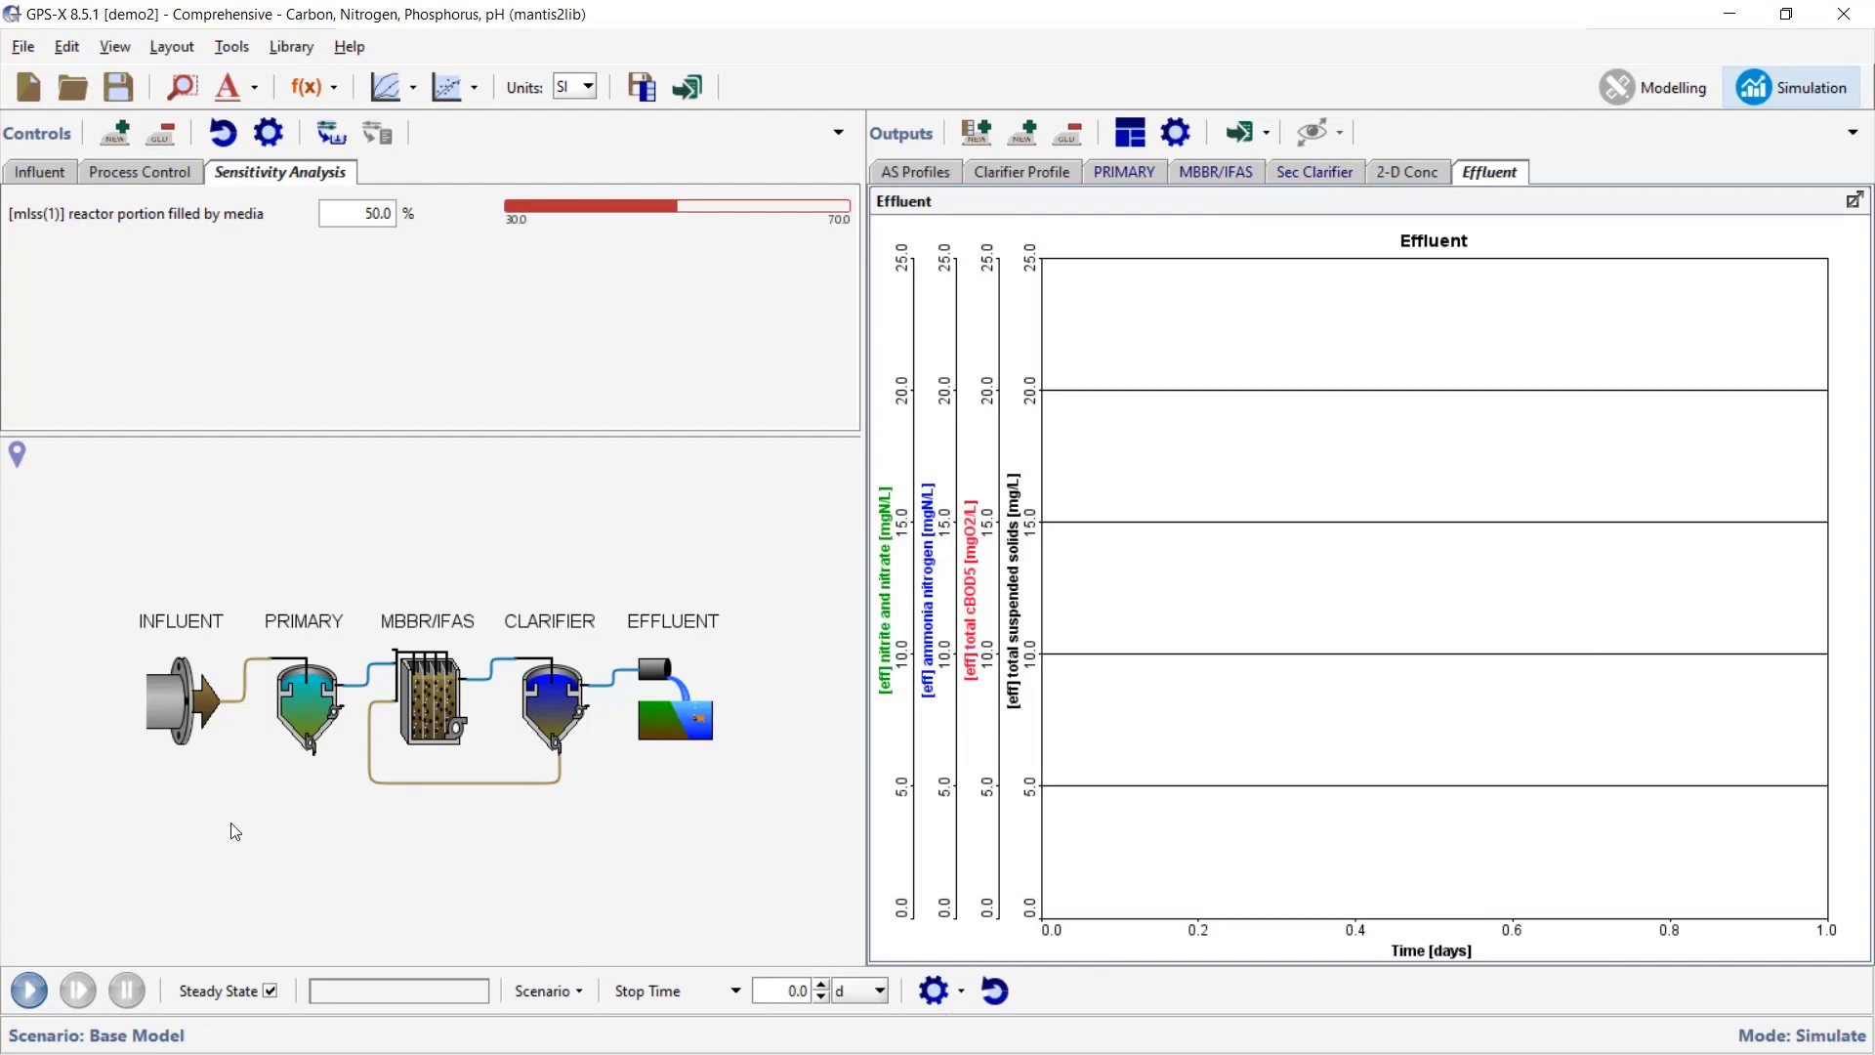
left_click(415, 94)
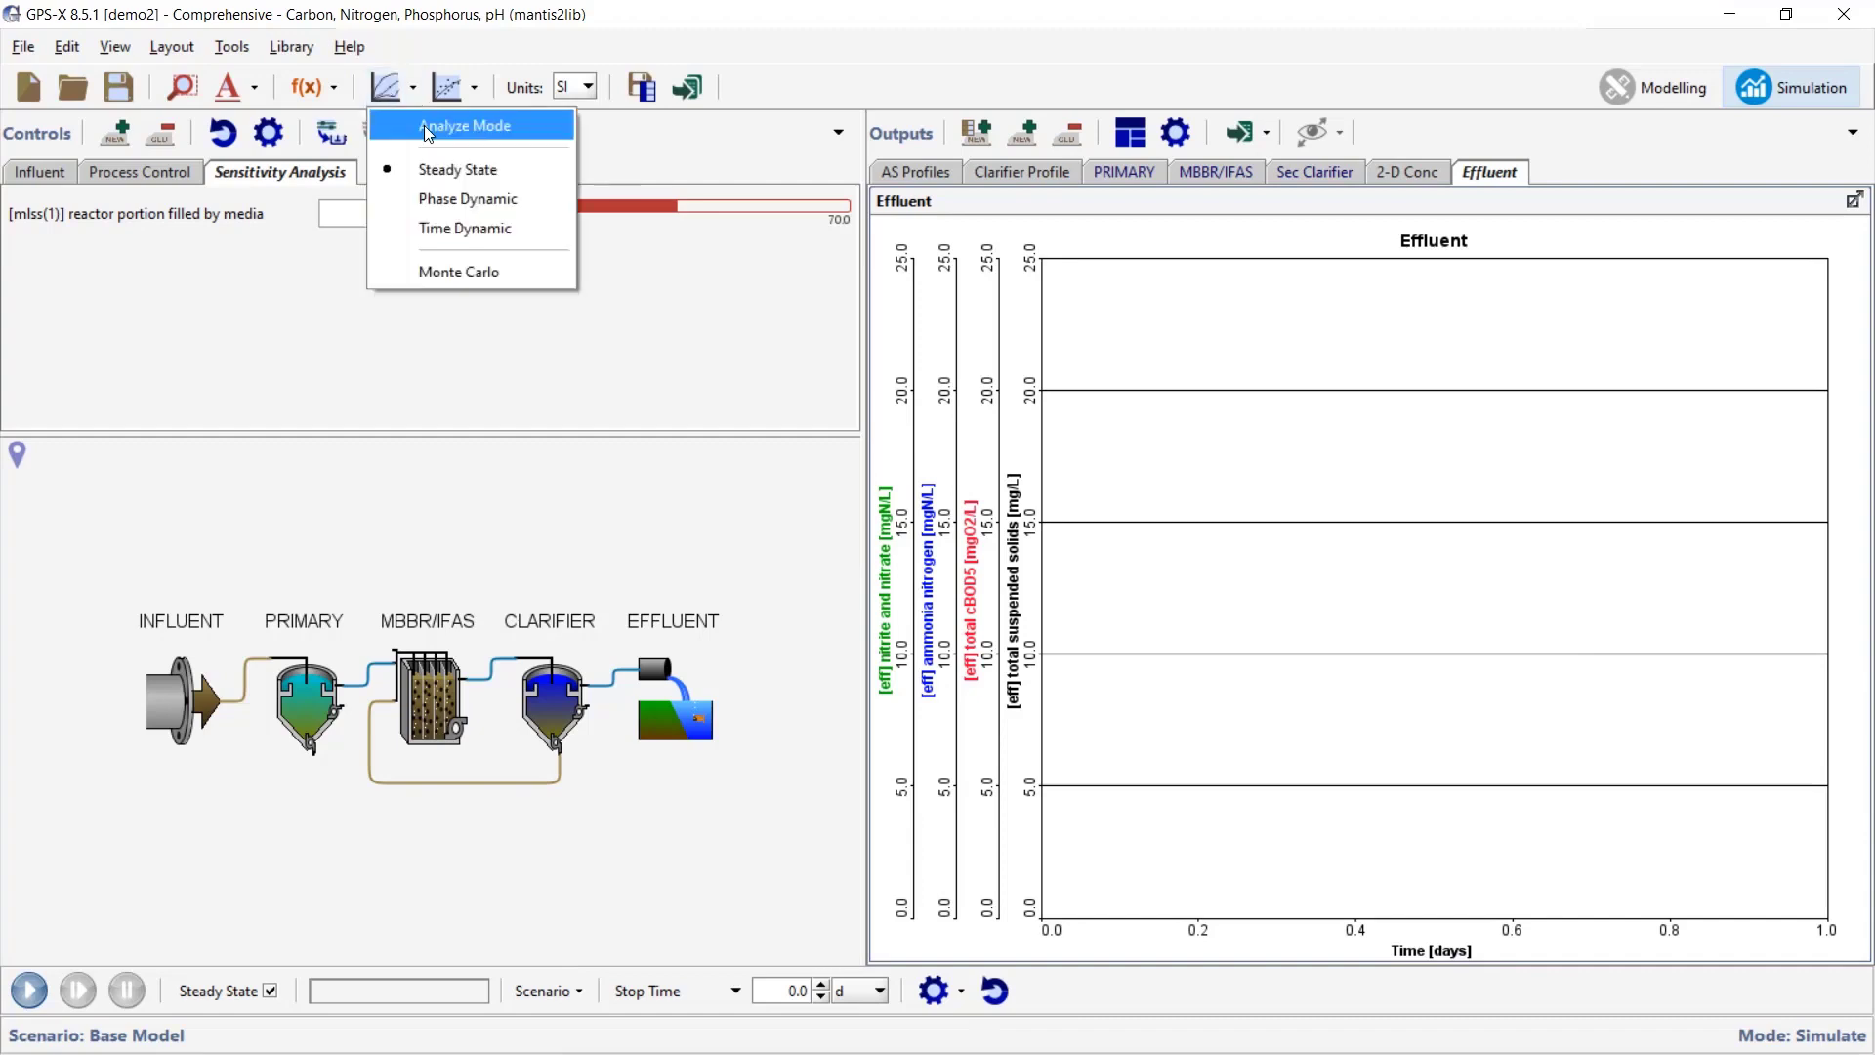
left_click(435, 125)
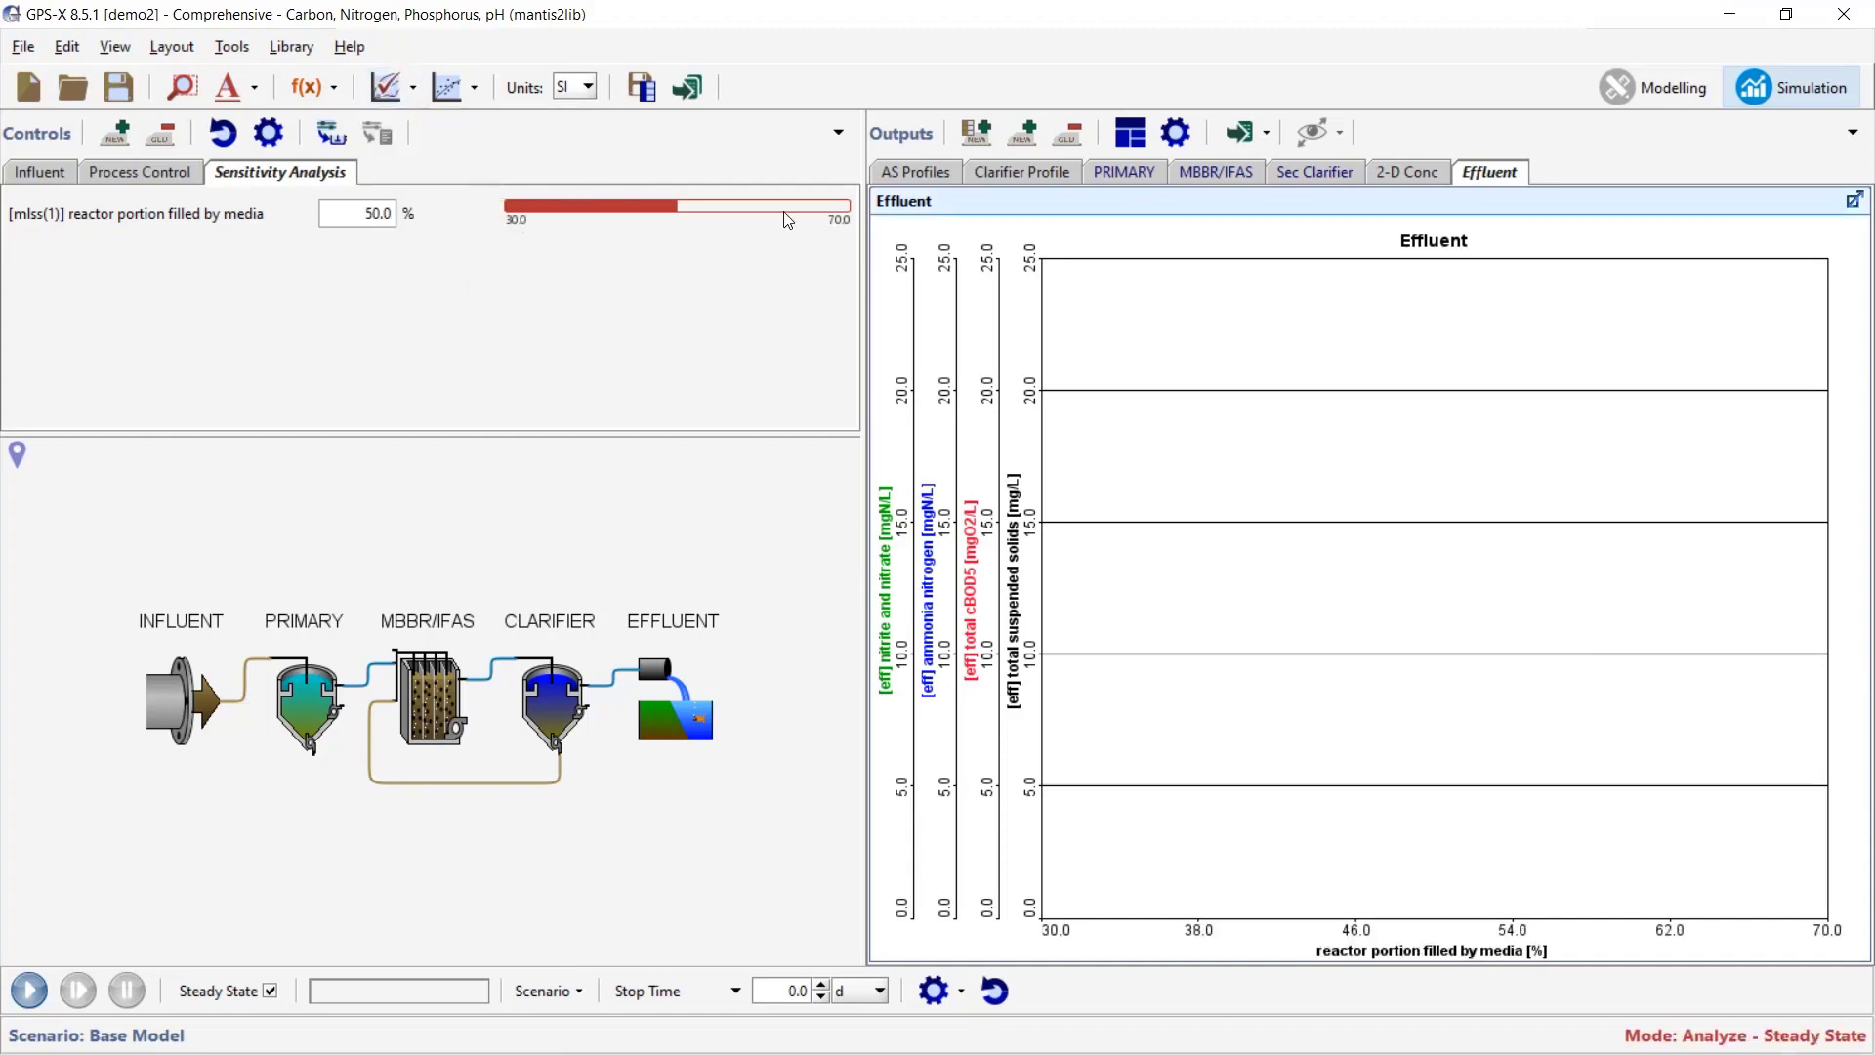
left_click(28, 990)
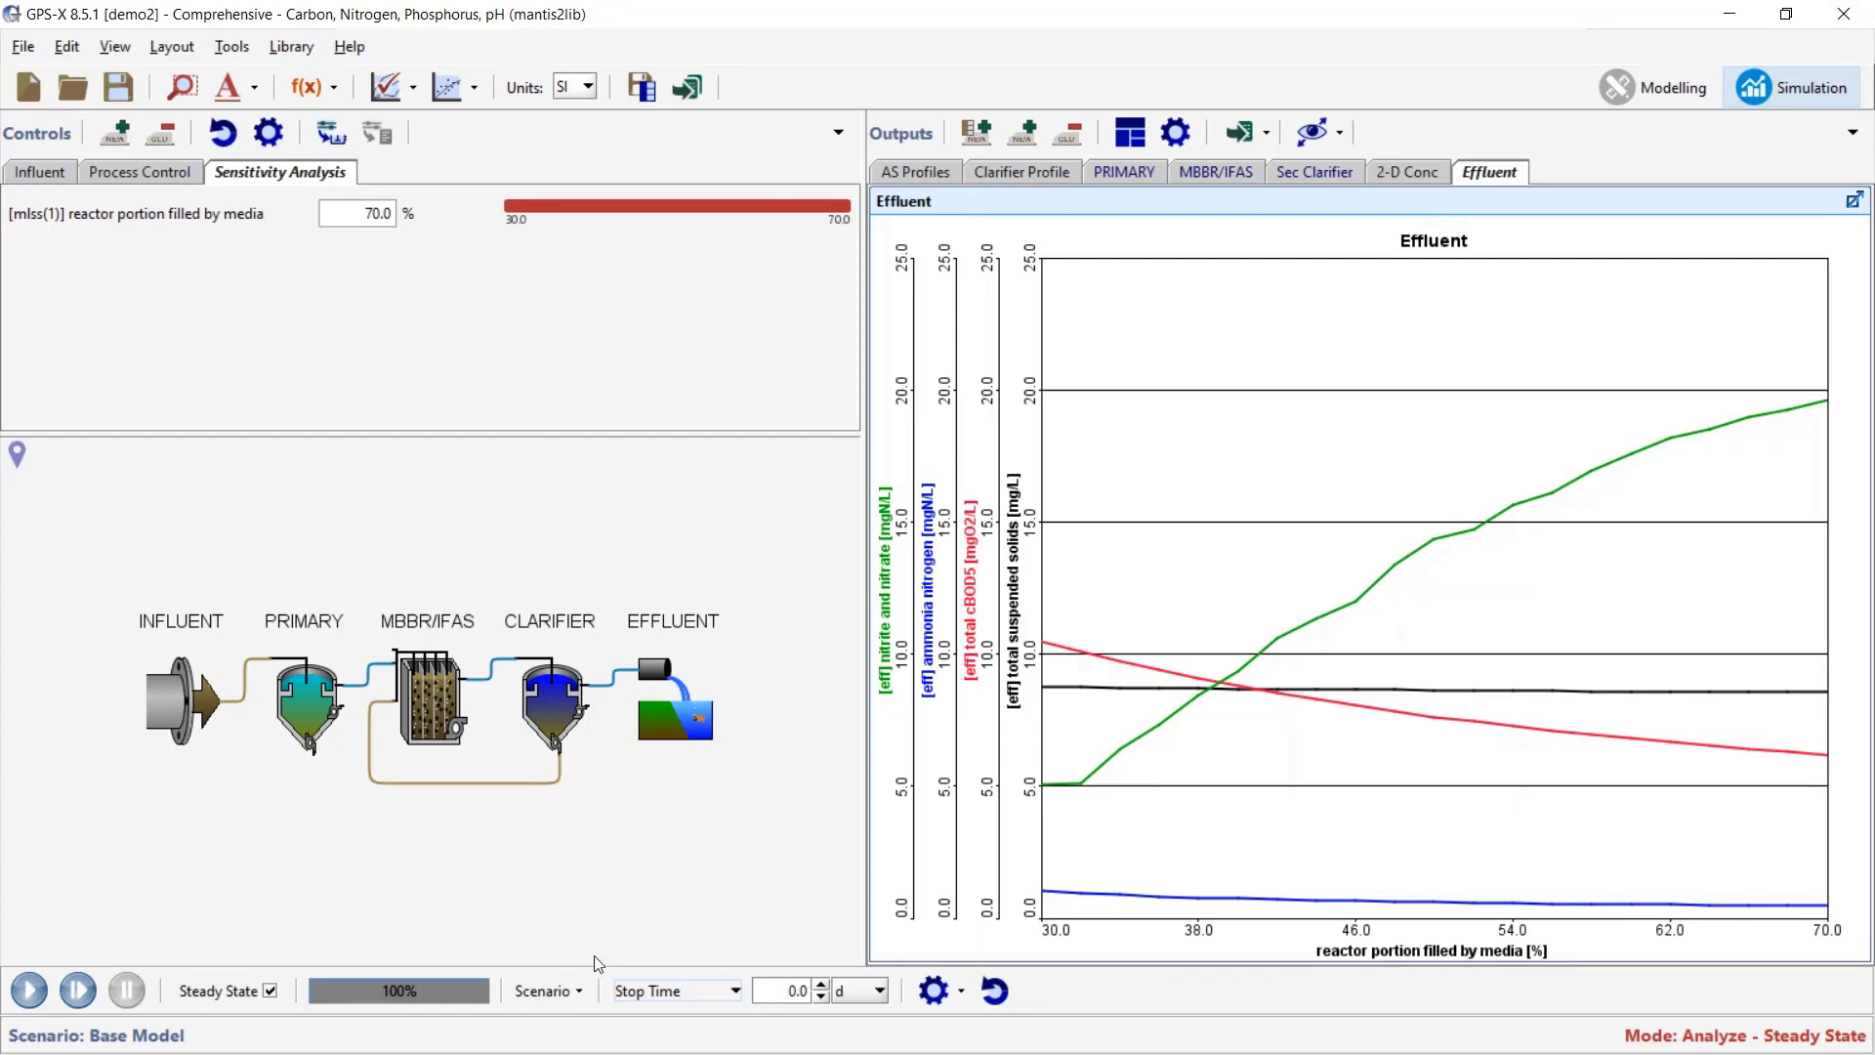
- Open the Scenario menu to list the available scenarios
left_click(572, 990)
- Rerun the media-fill sensitivity with IFAS - with recycle, then open the reactor's property menu
mouse_move(674, 718)
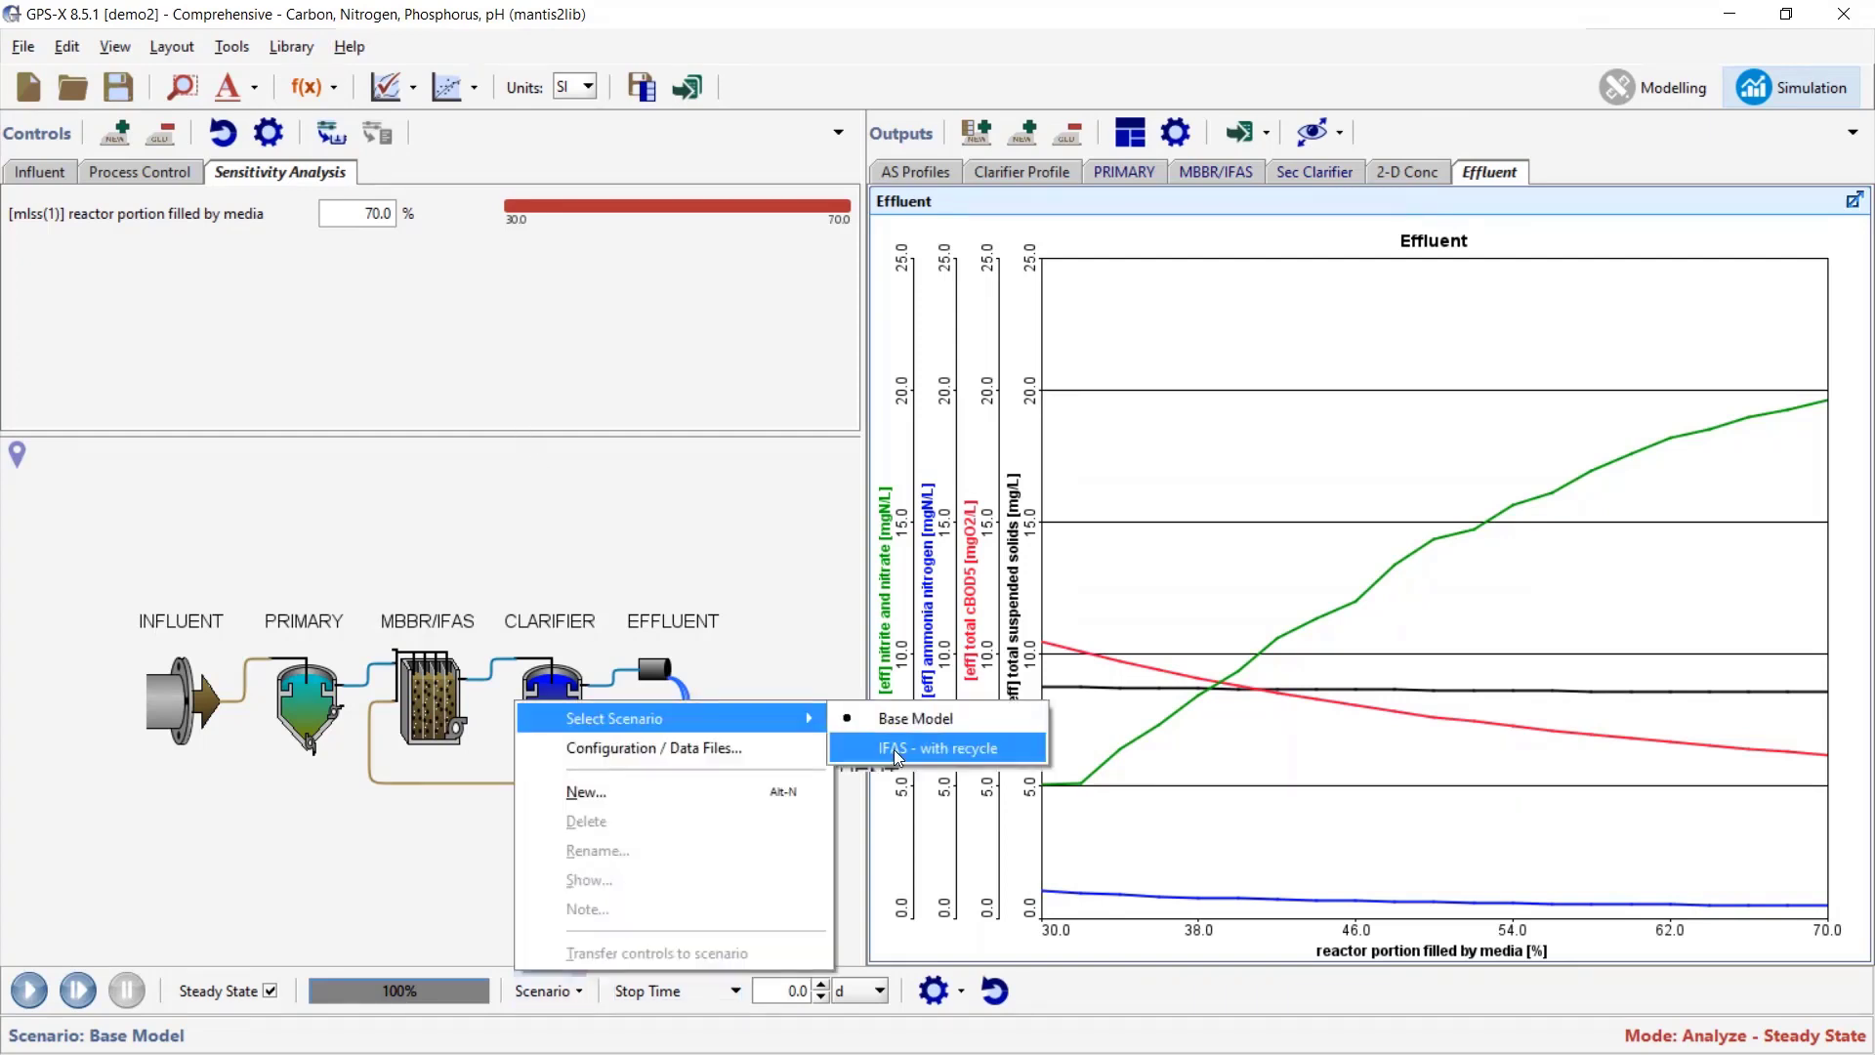
left_click(933, 747)
left_click(28, 990)
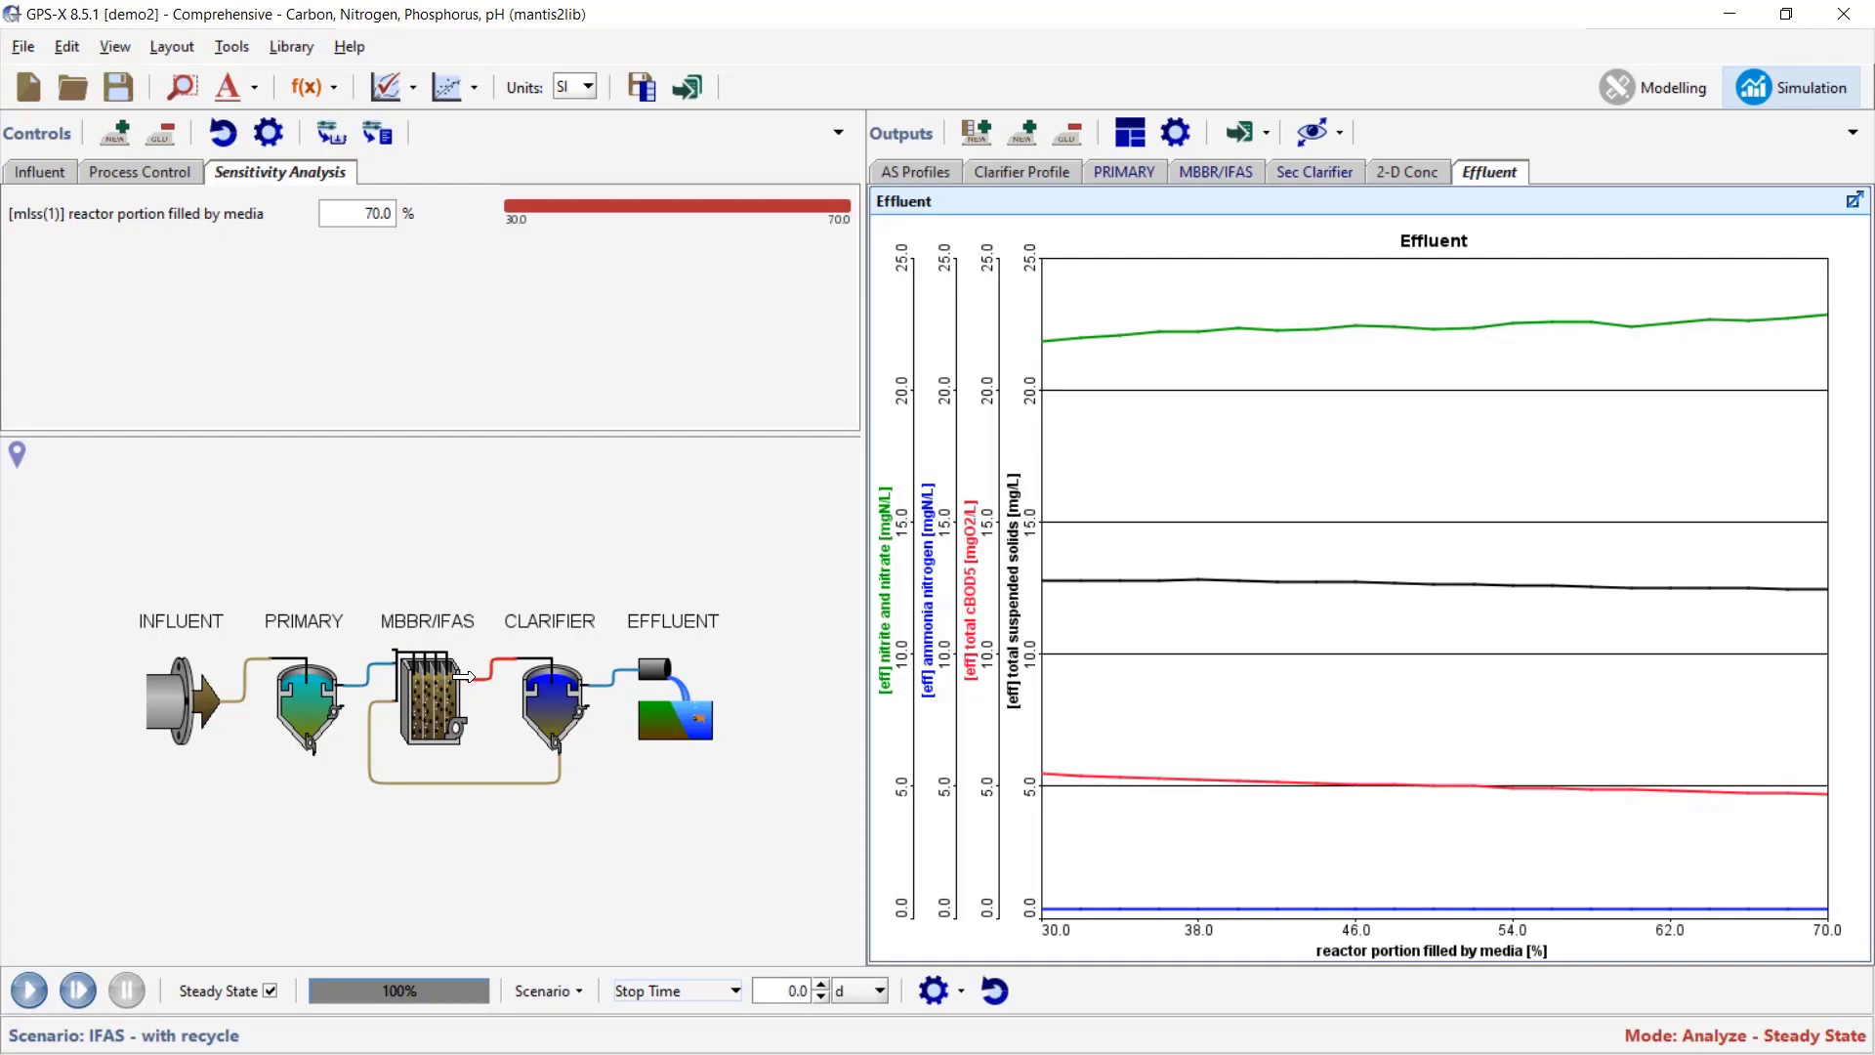
right_click(473, 677)
mouse_move(531, 789)
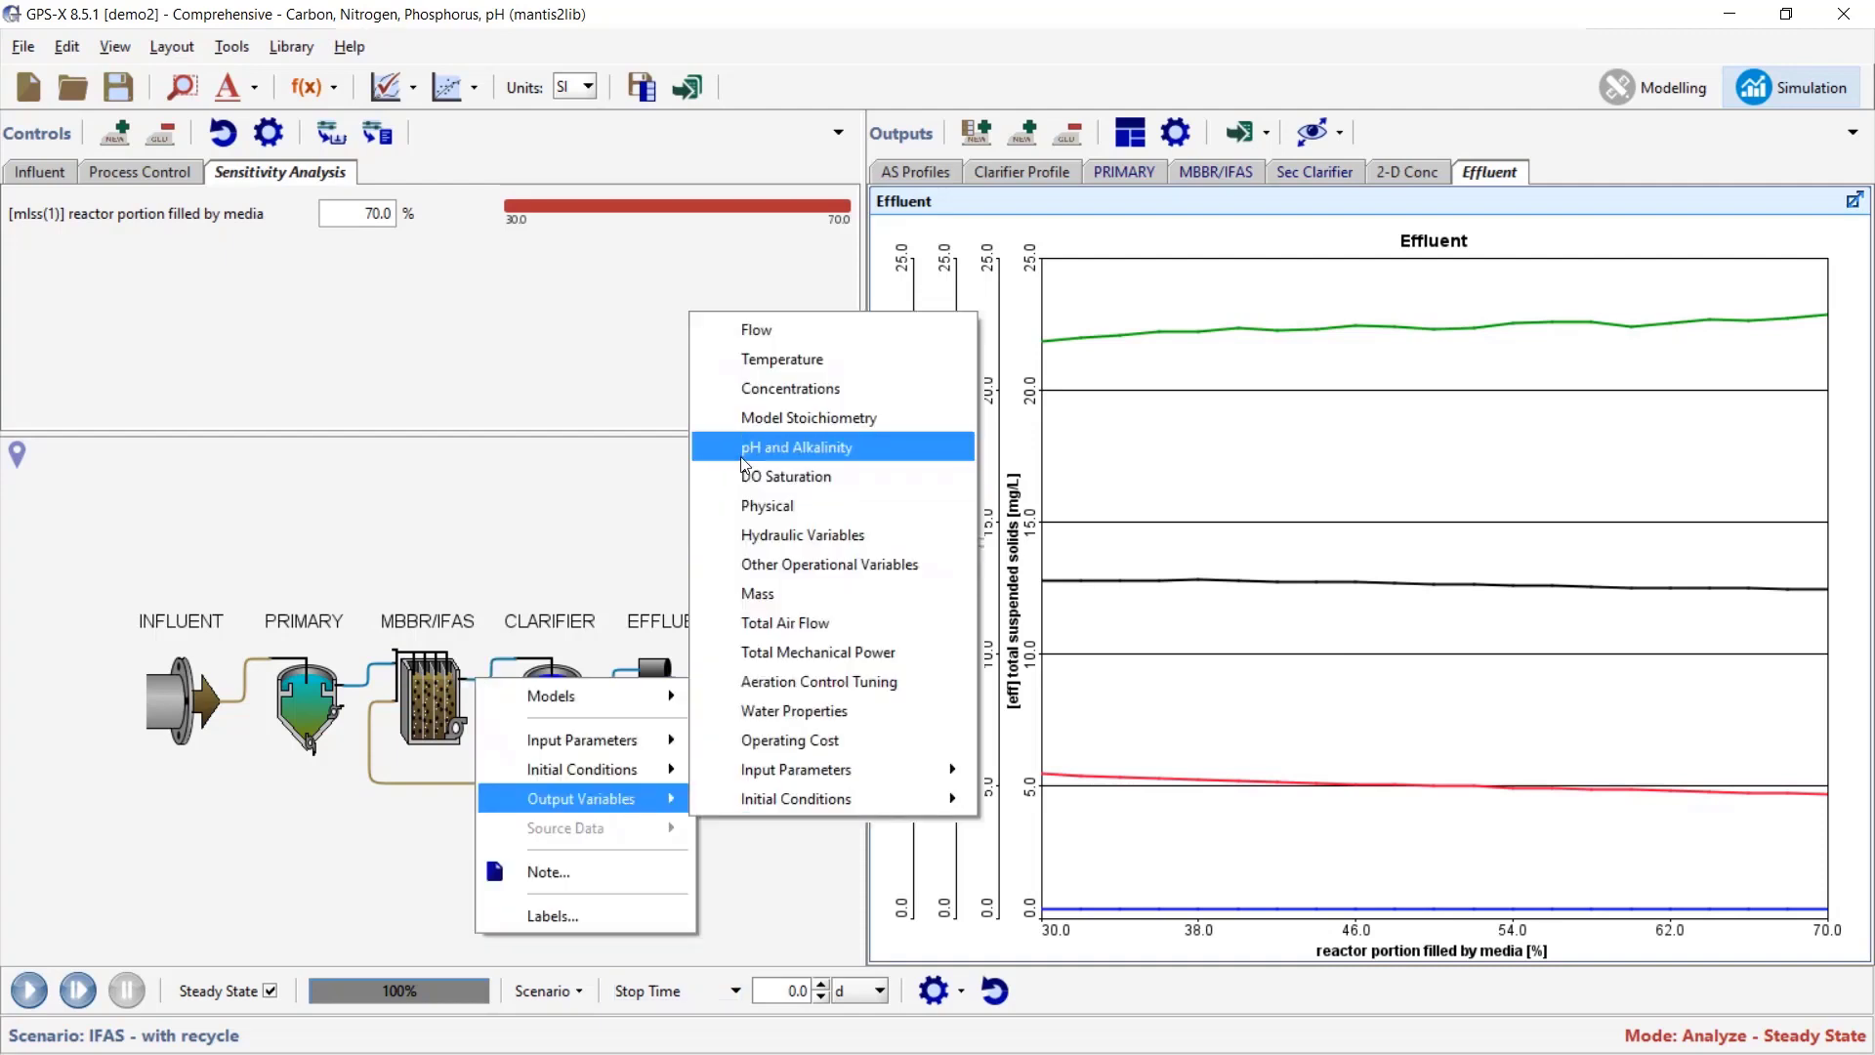
left_click(800, 595)
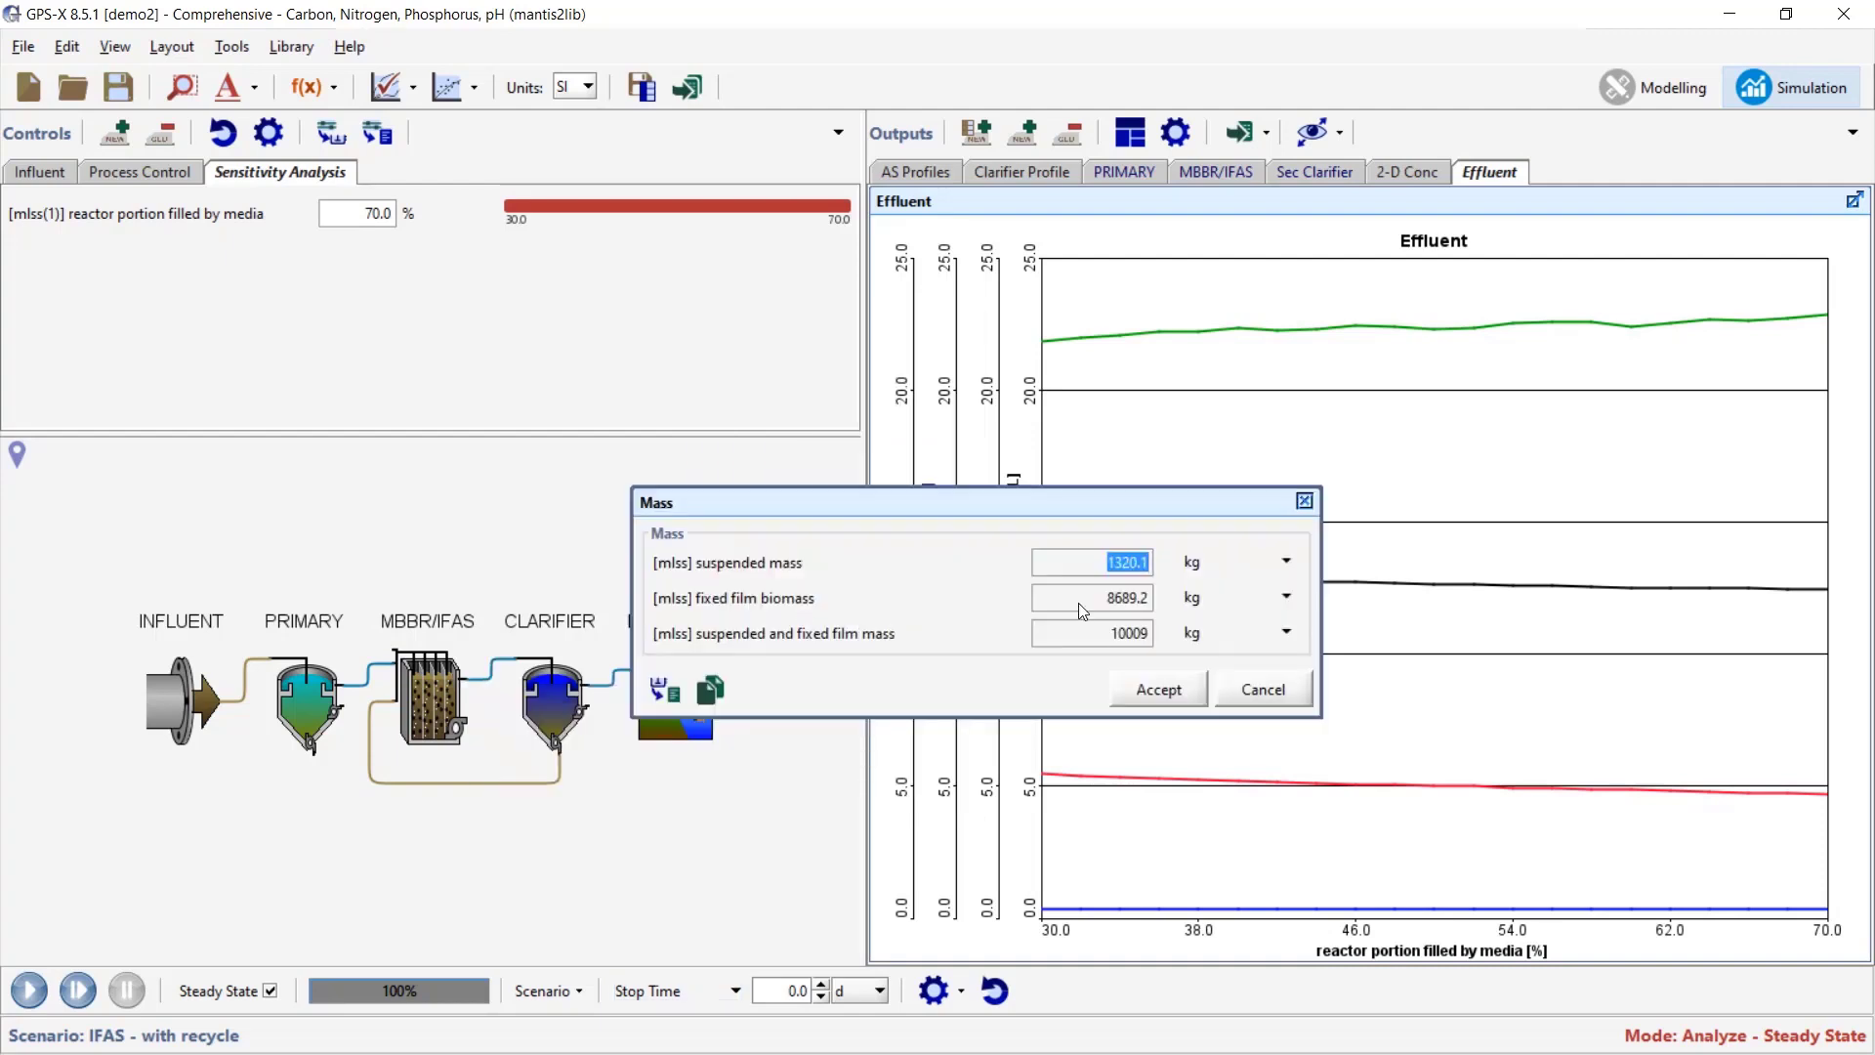
left_click(1129, 563)
left_click(1162, 693)
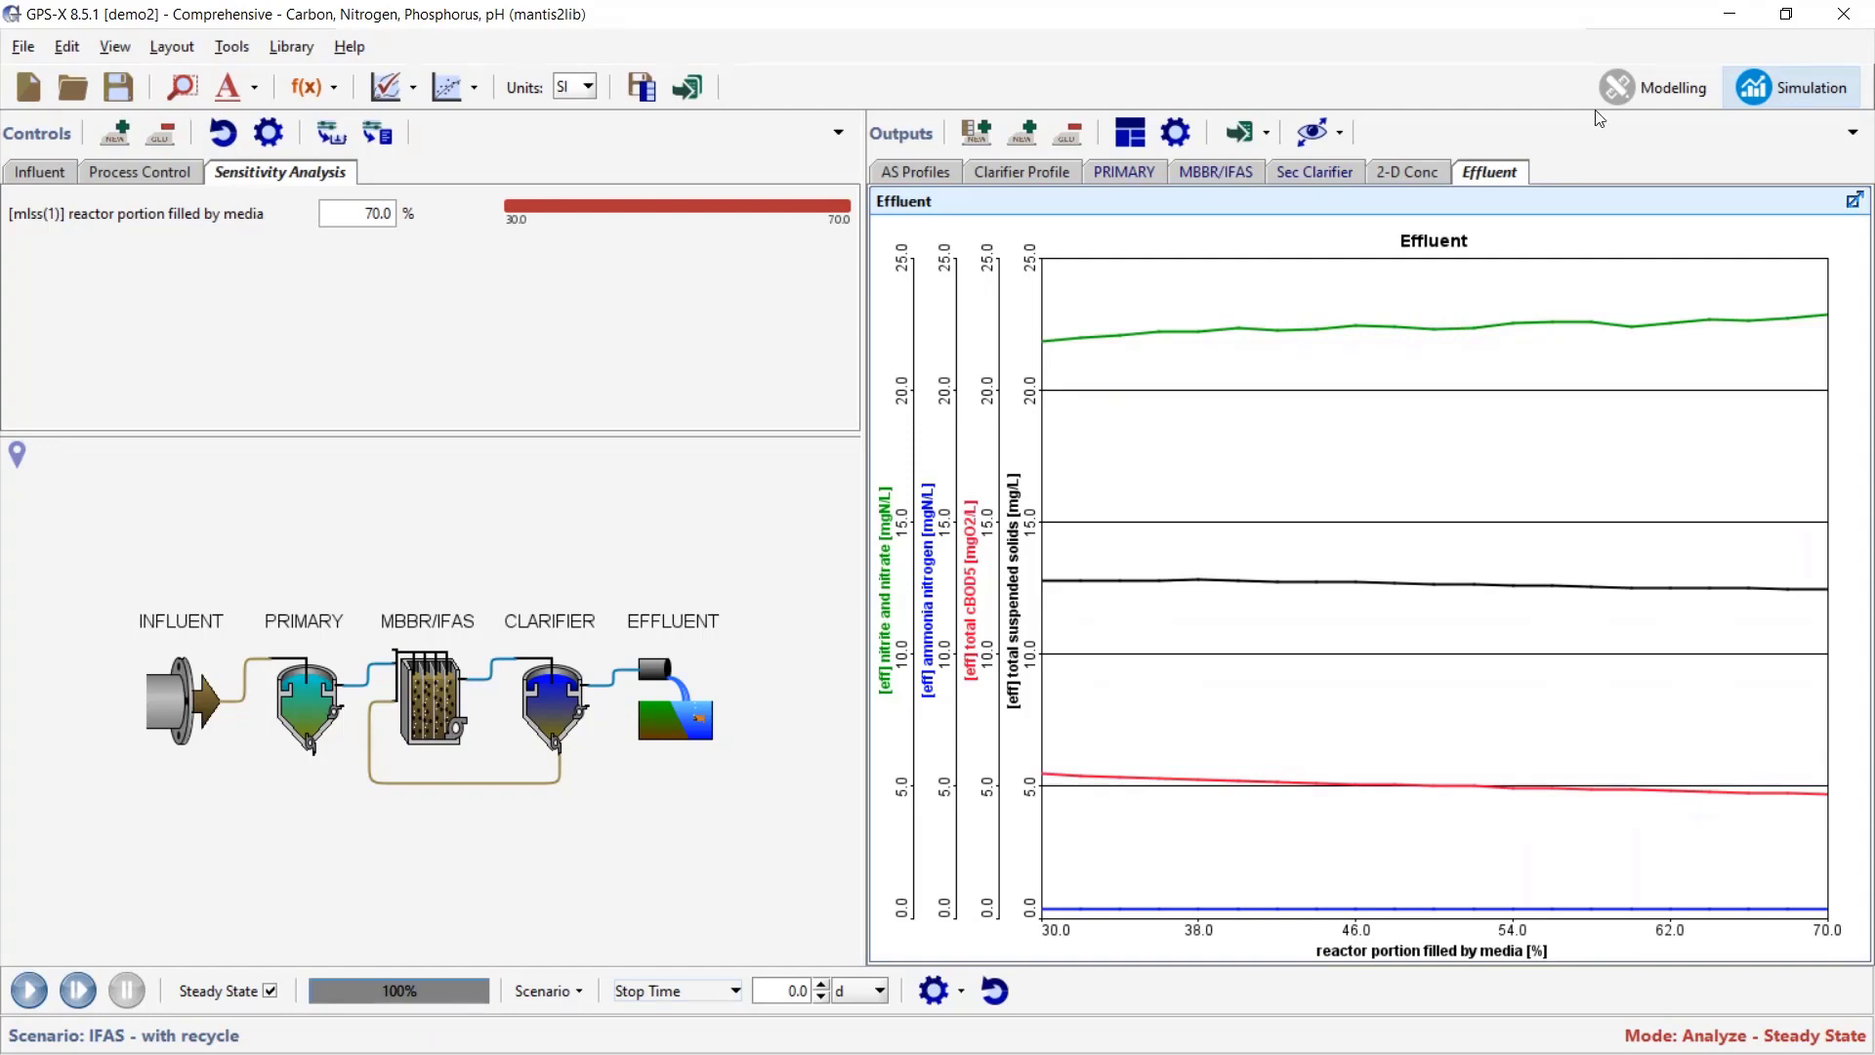
- Open recent demo3.lyt and view its IFAS and No Media PFT trains in Modelling
left_click(1652, 87)
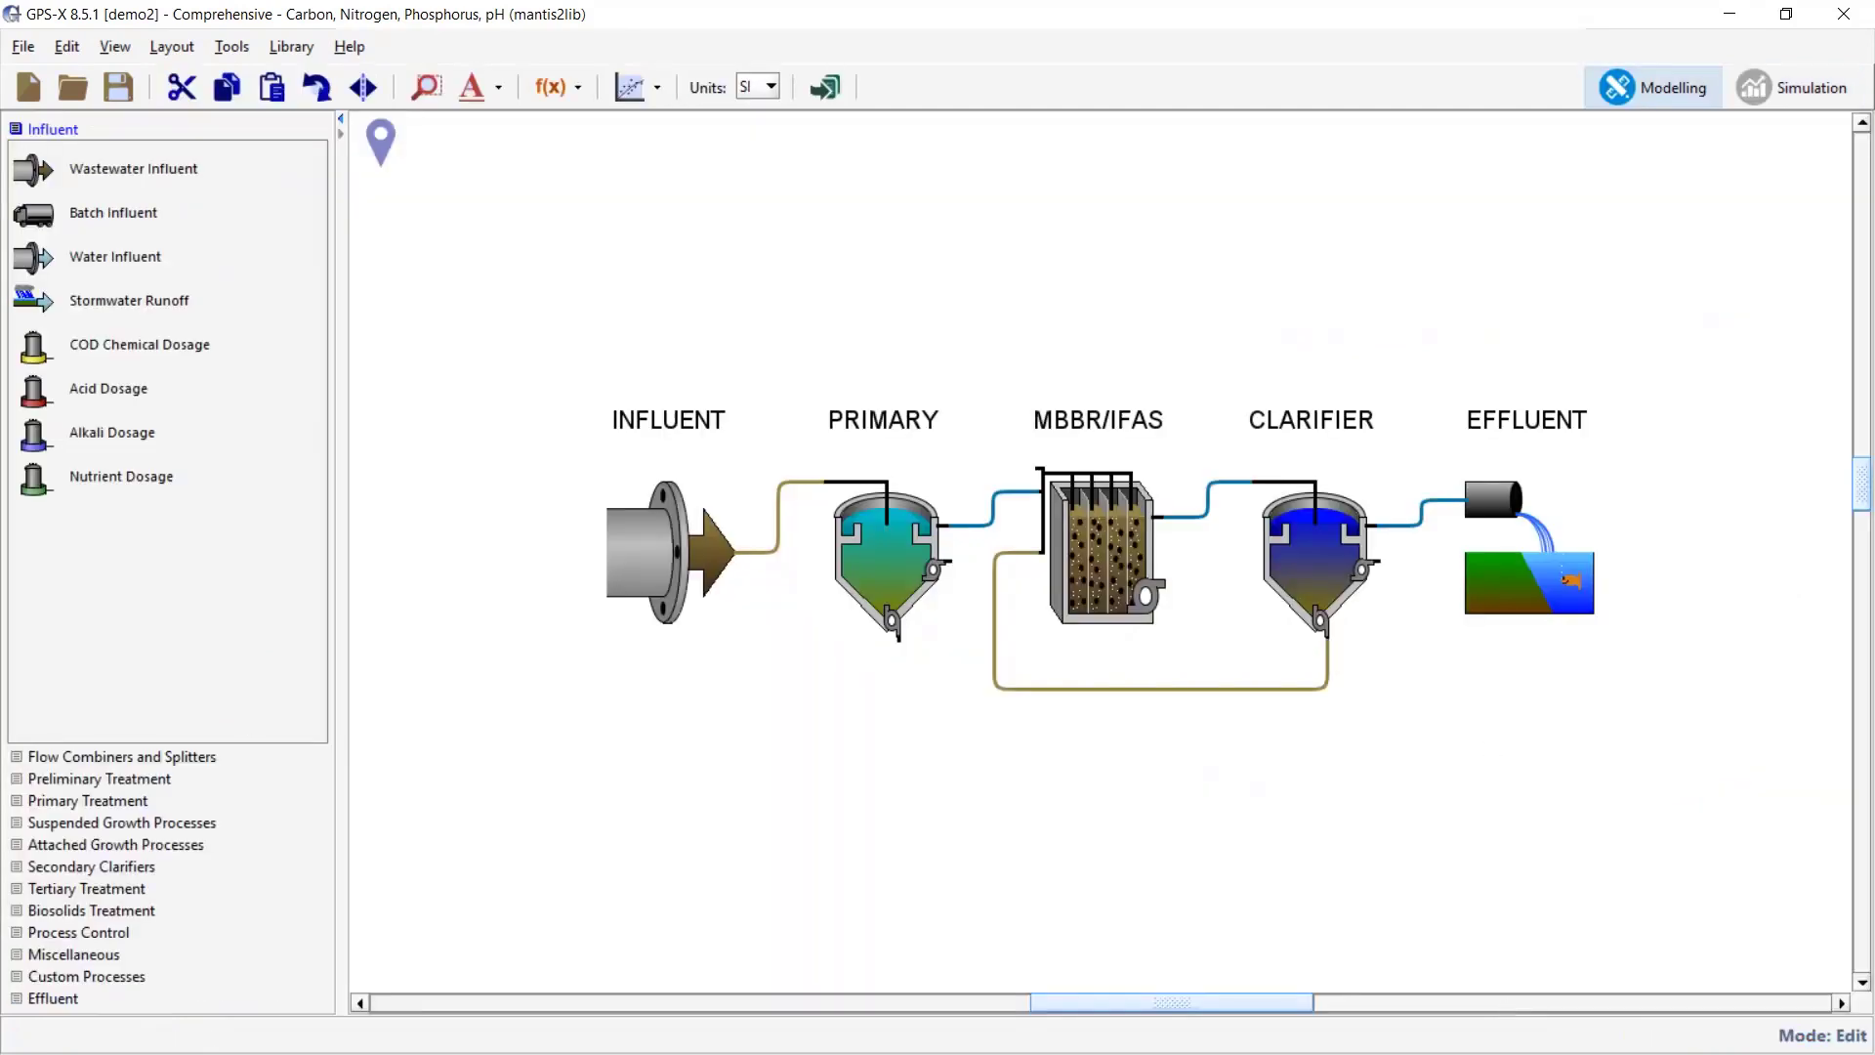
left_click(22, 46)
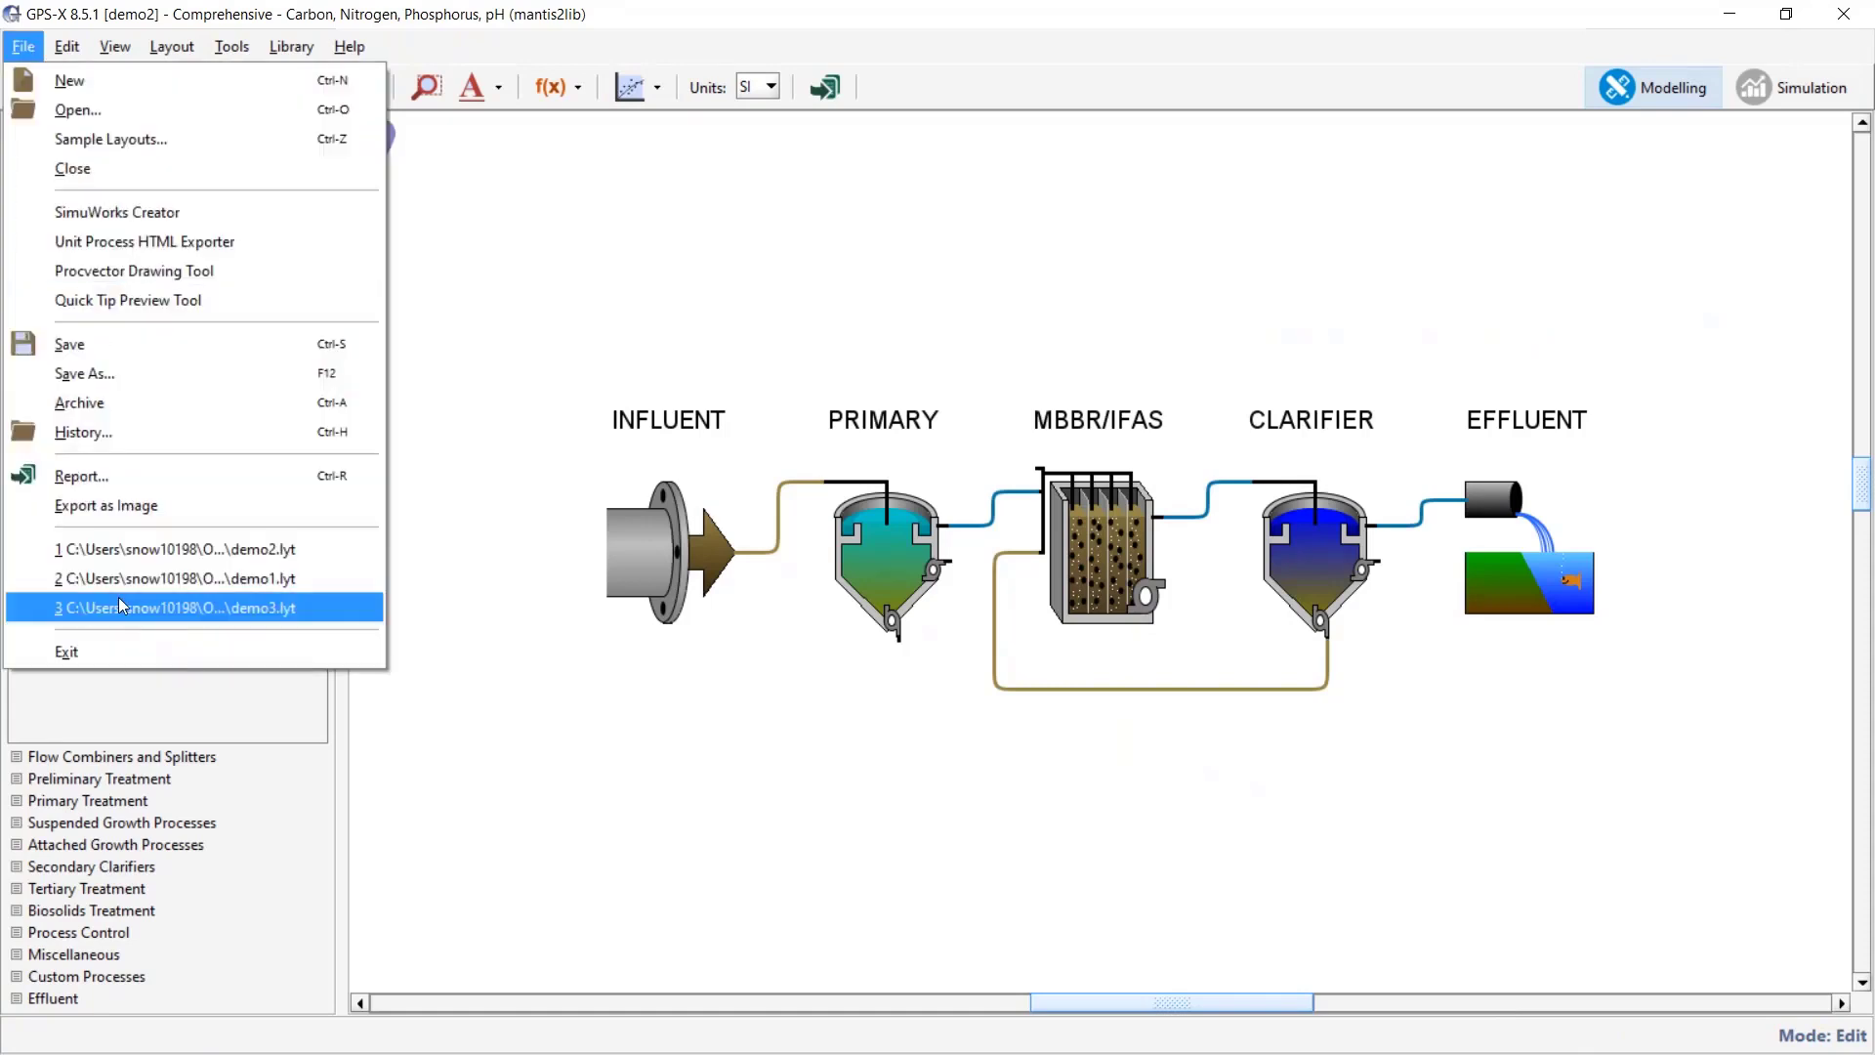
left_click(156, 608)
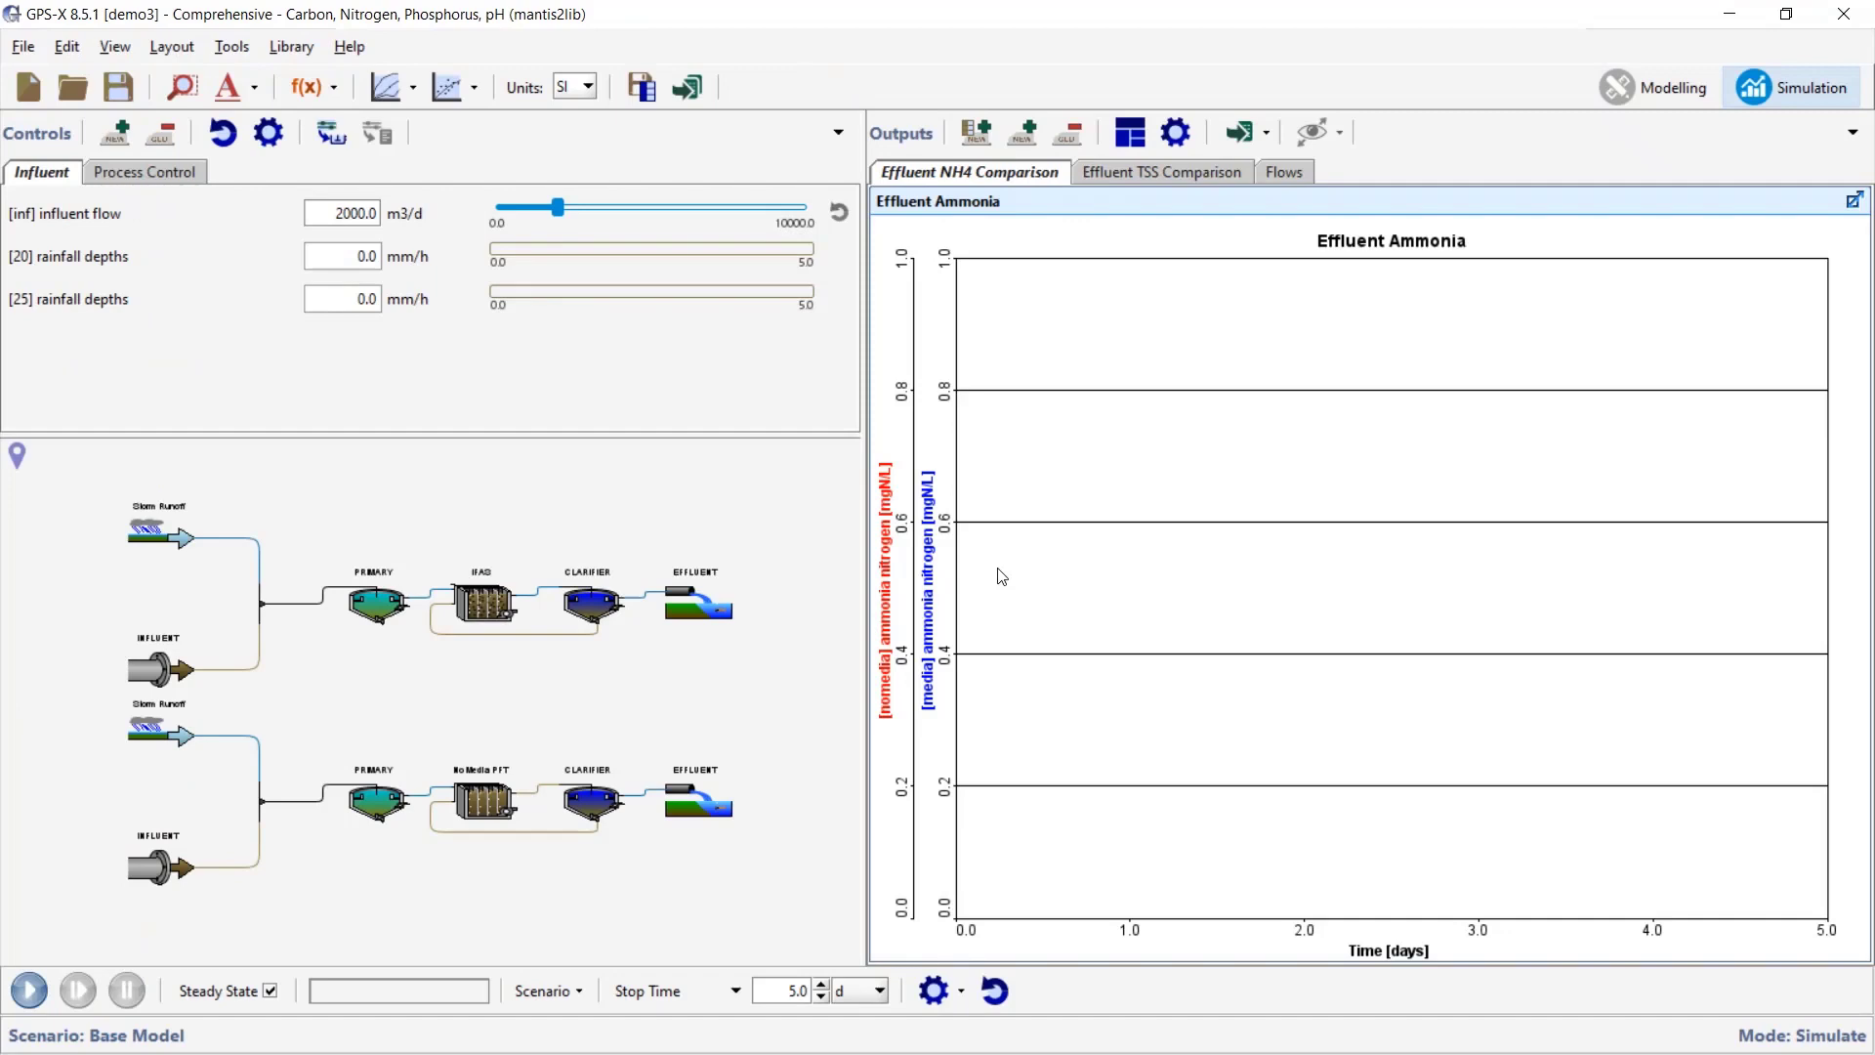
left_click(1666, 90)
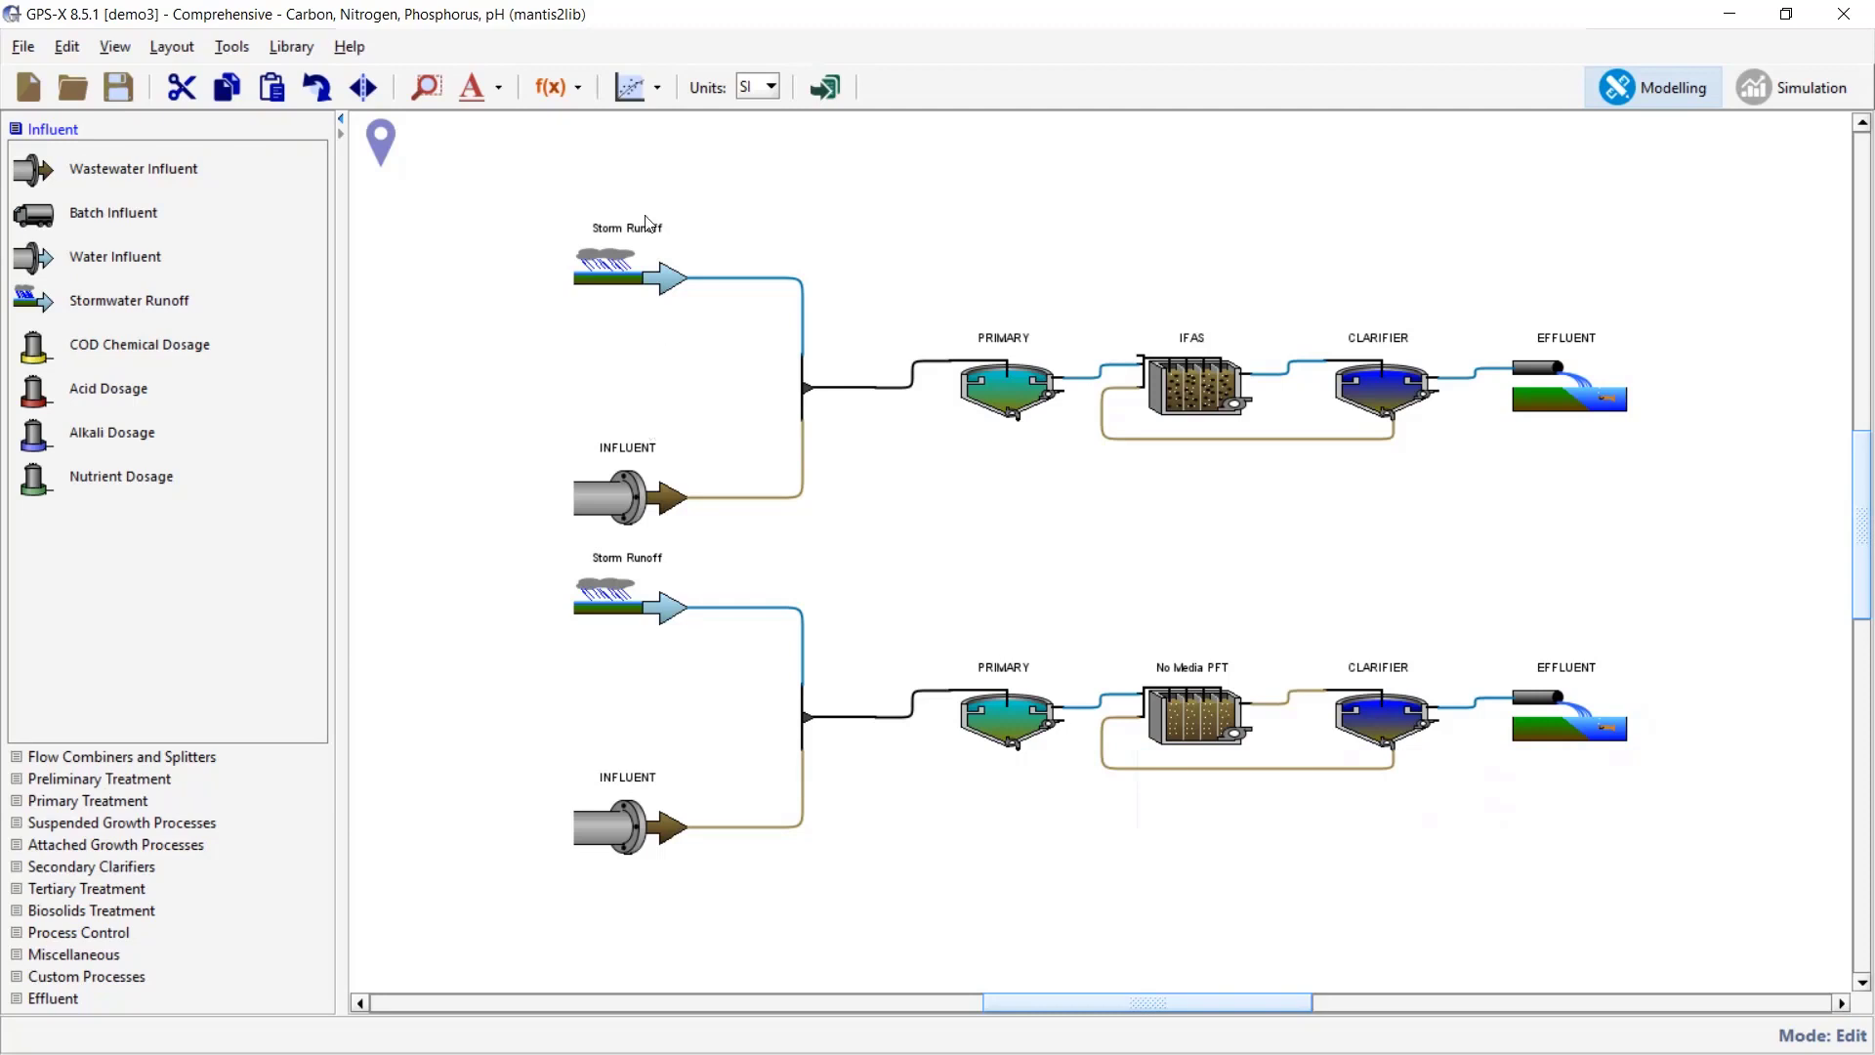
- Review the upper Storm Runoff's runoff model rainfall depths, cancel without changes, then enter simulation mode
right_click(628, 263)
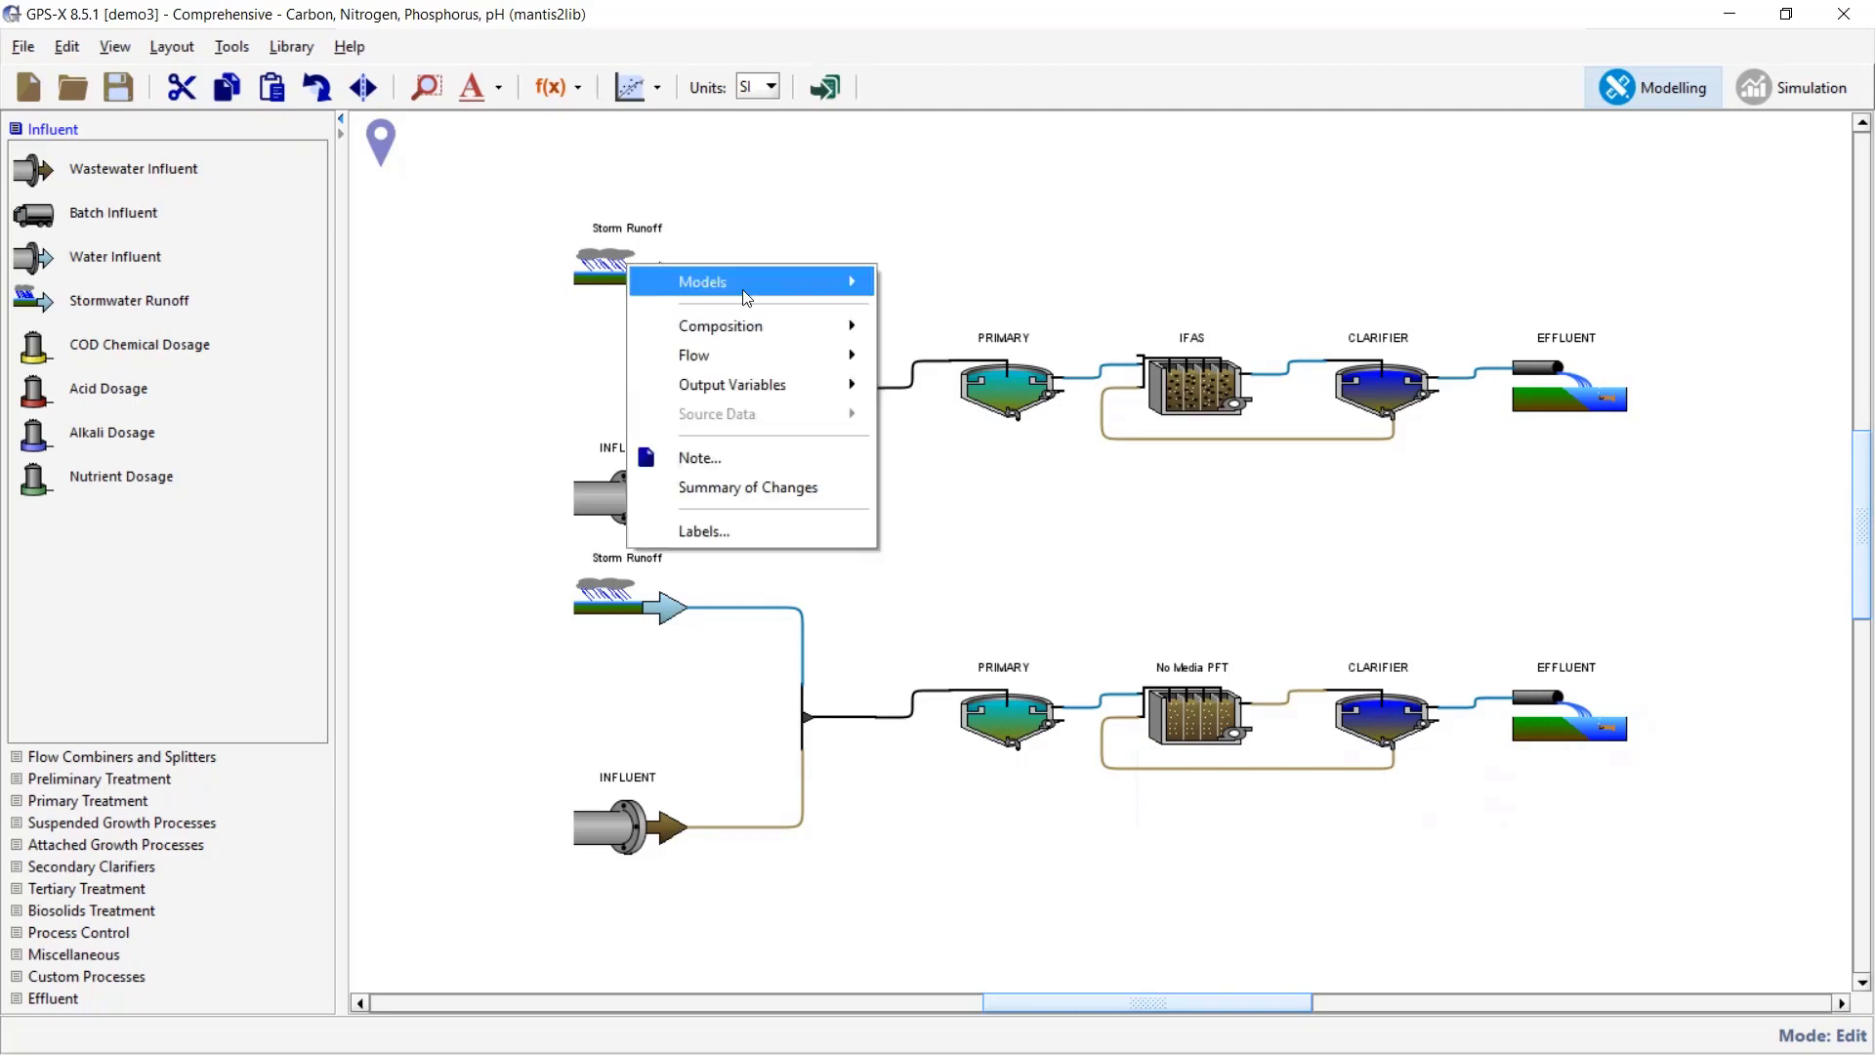
mouse_move(772, 354)
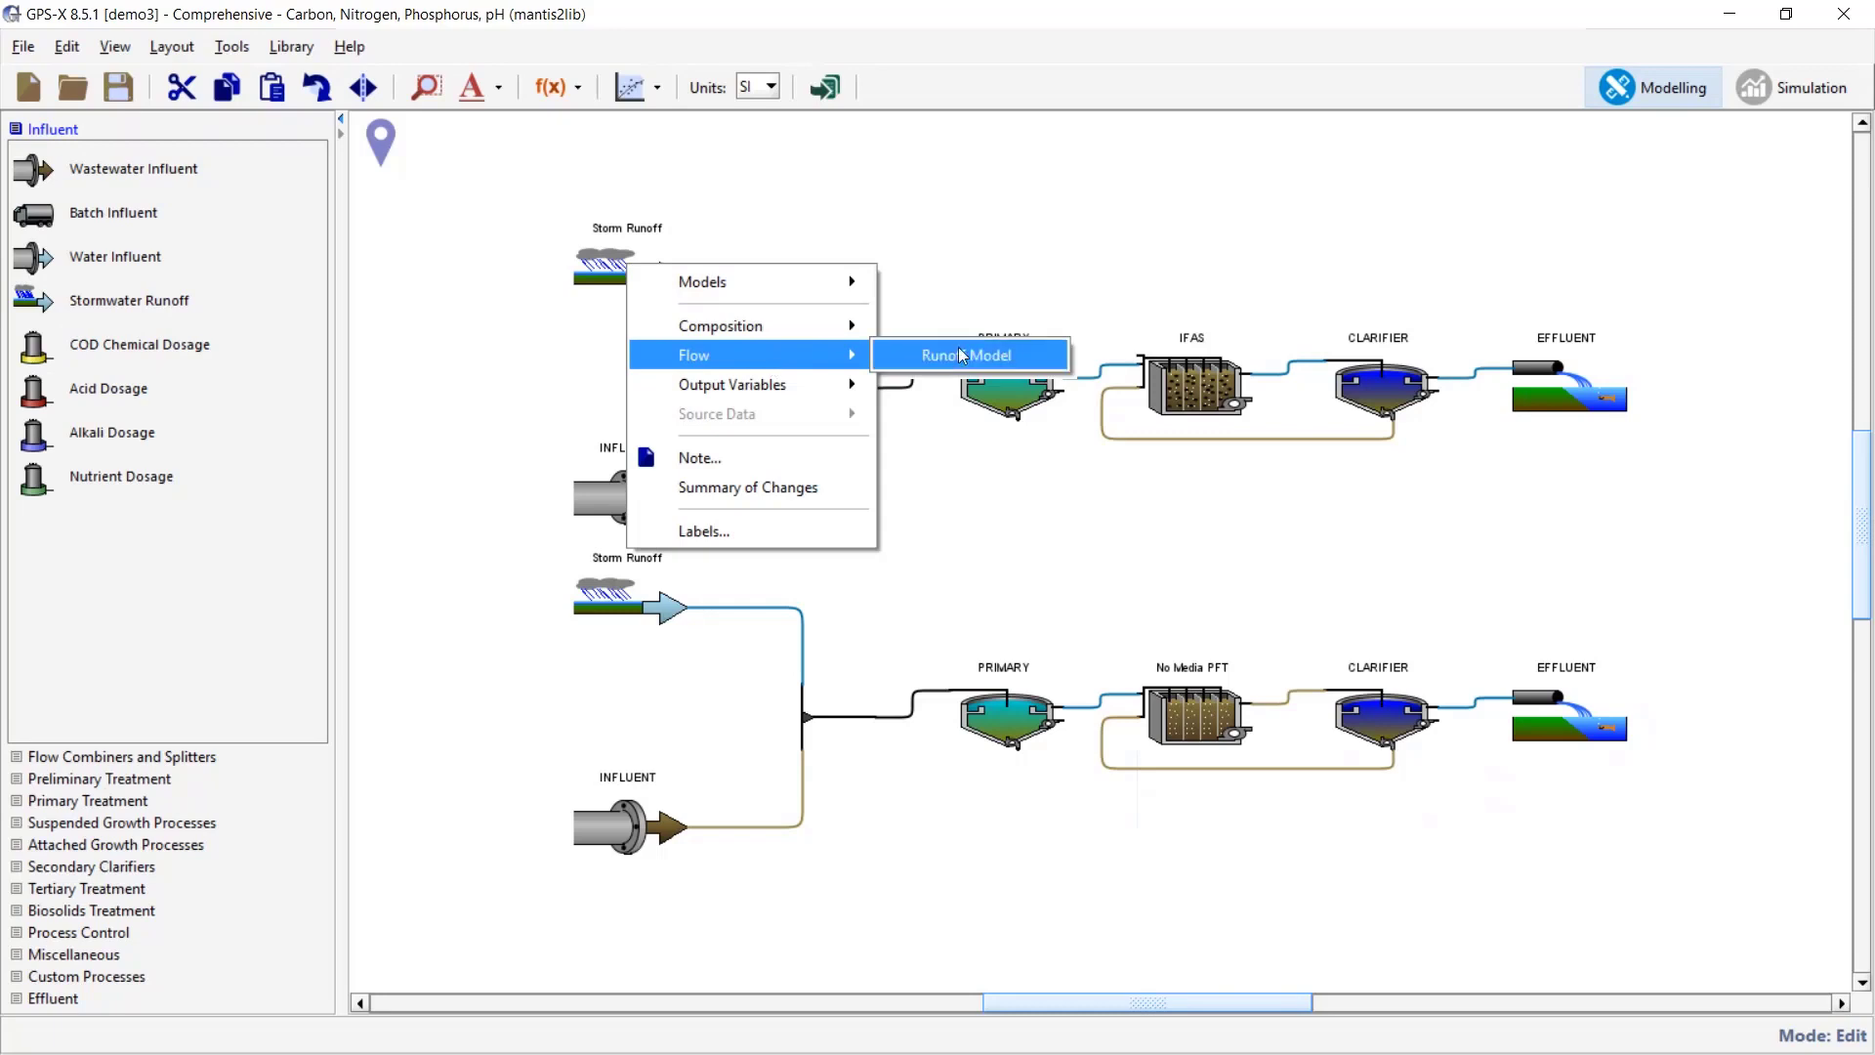
left_click(1051, 363)
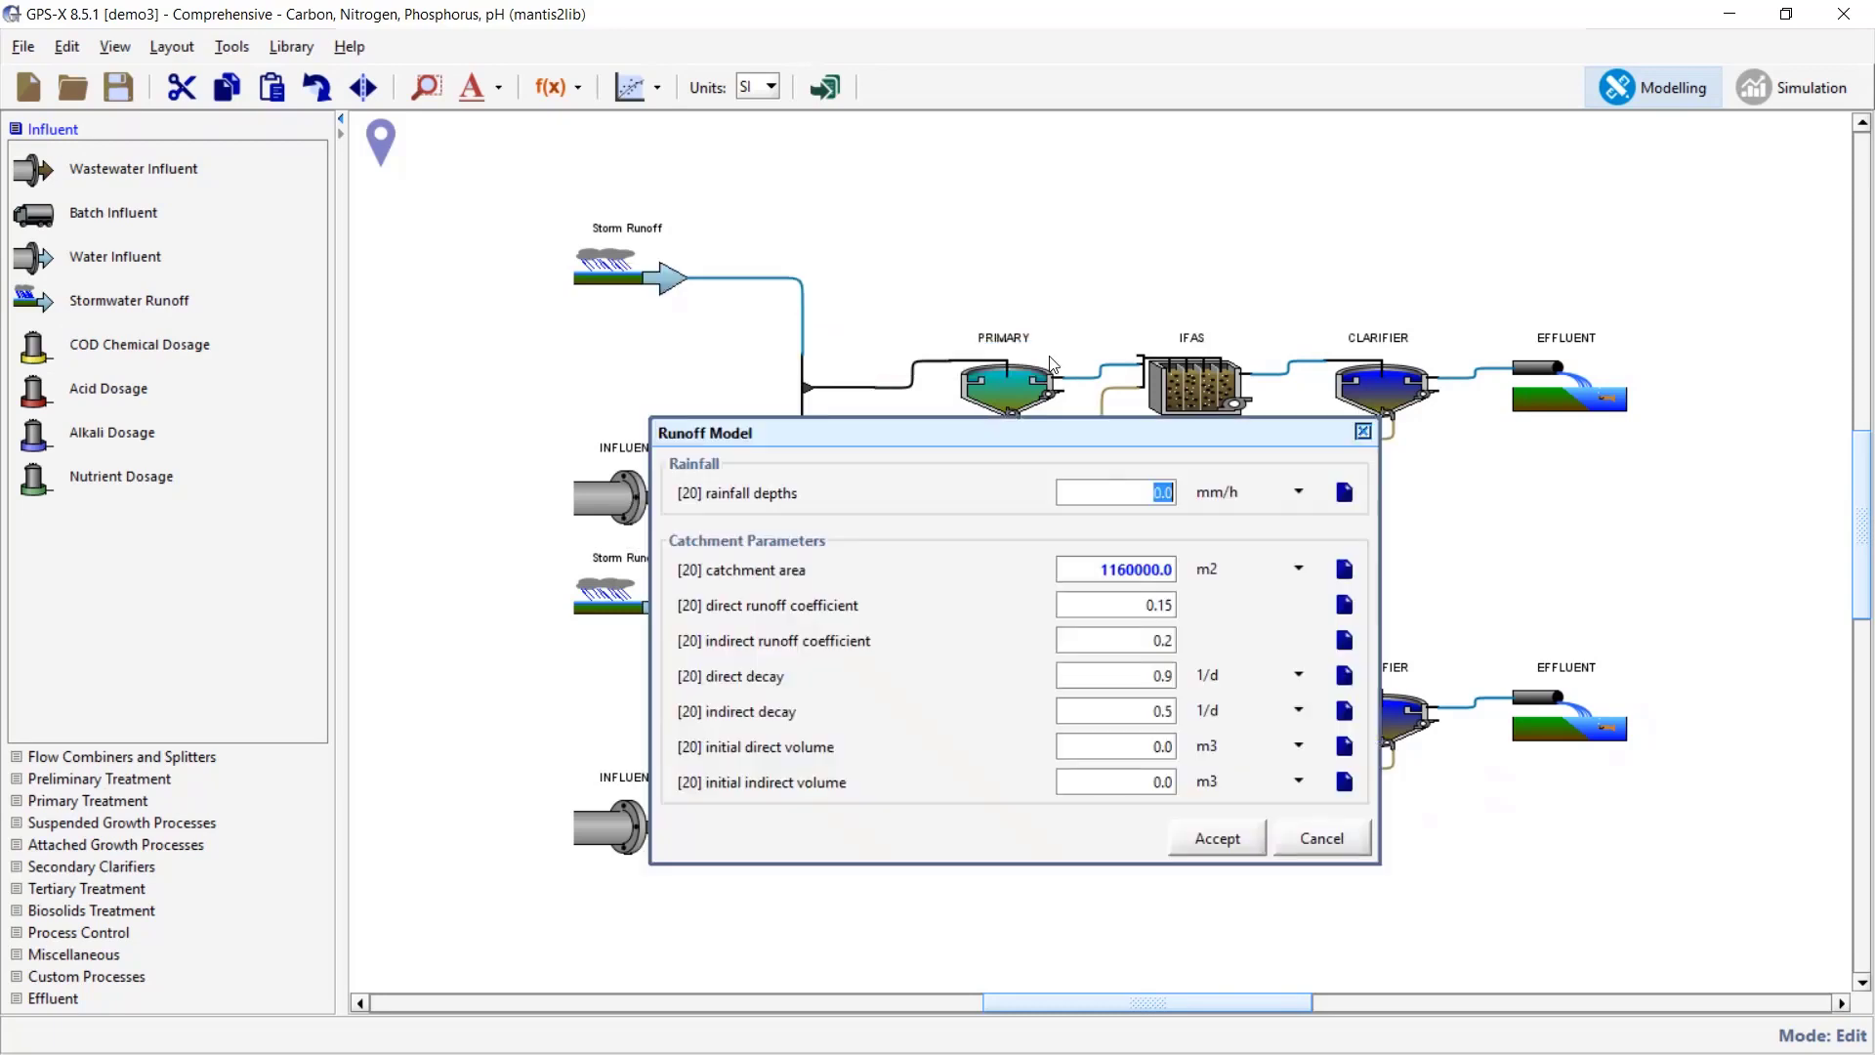
left_click(1145, 497)
left_click(1331, 839)
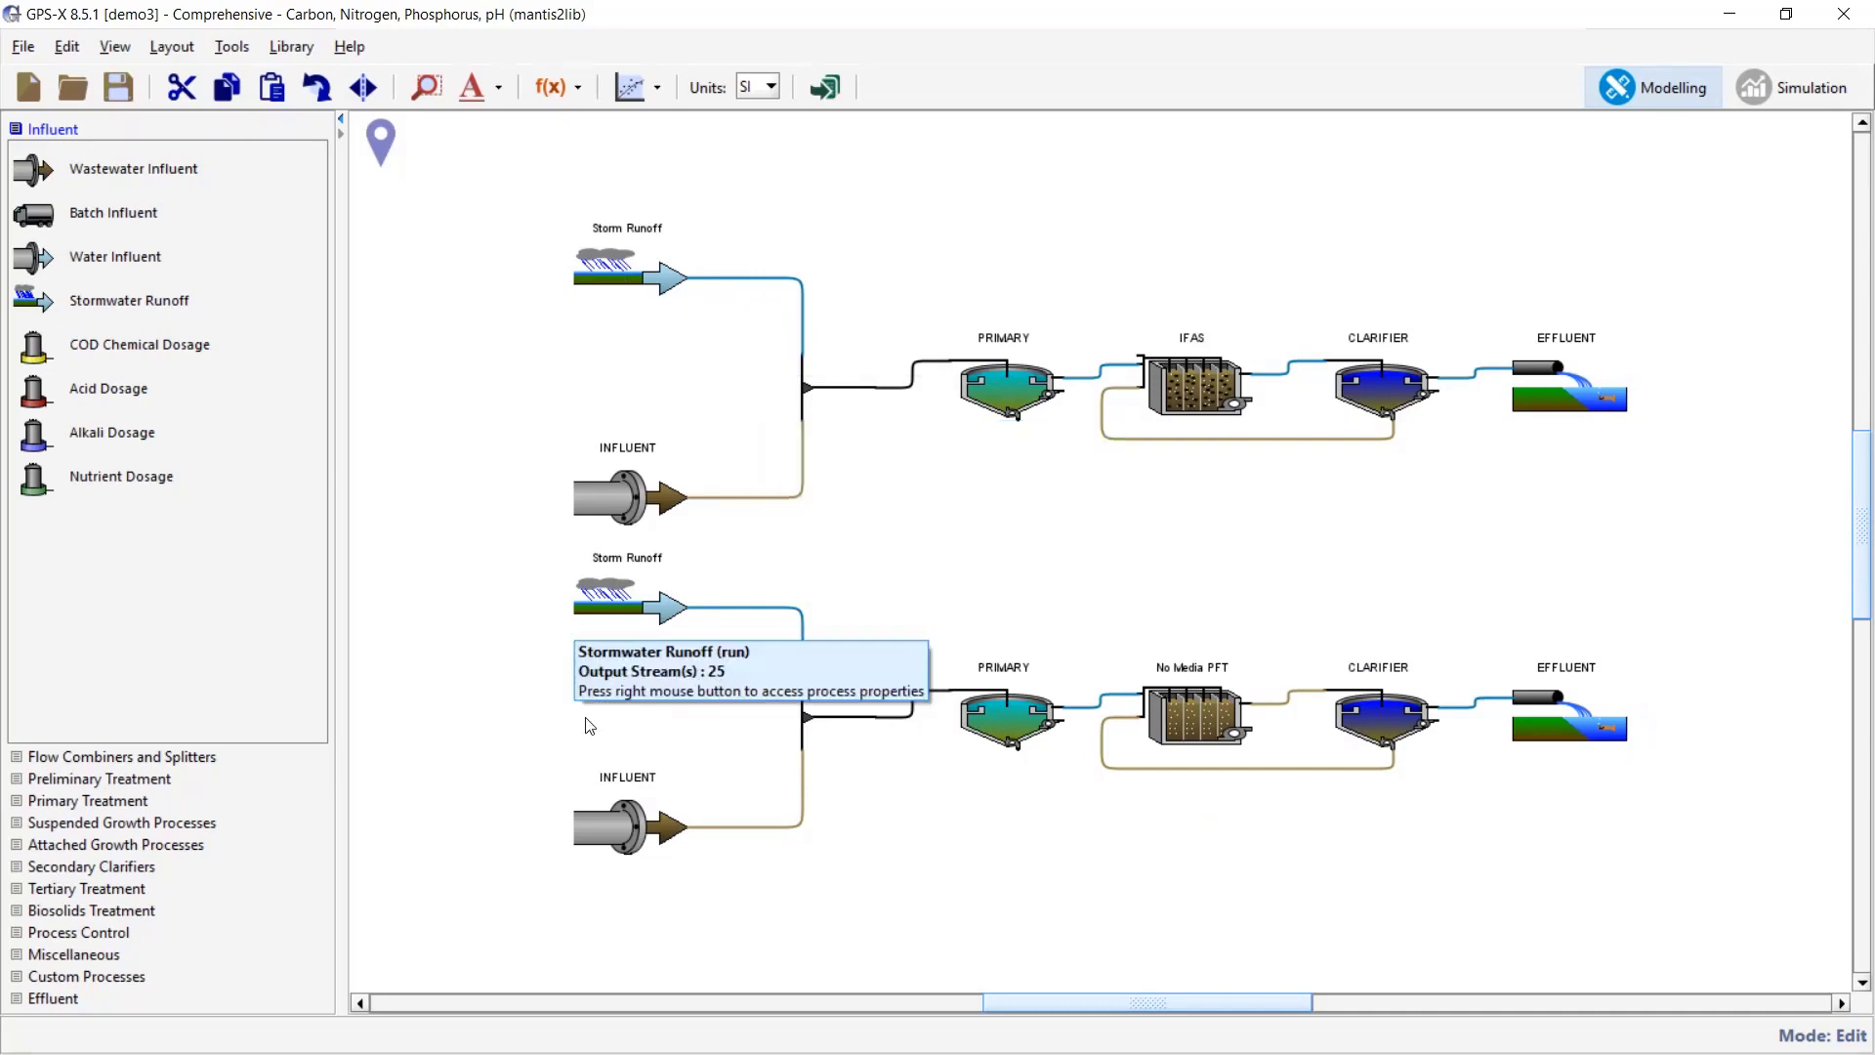
left_click(1797, 96)
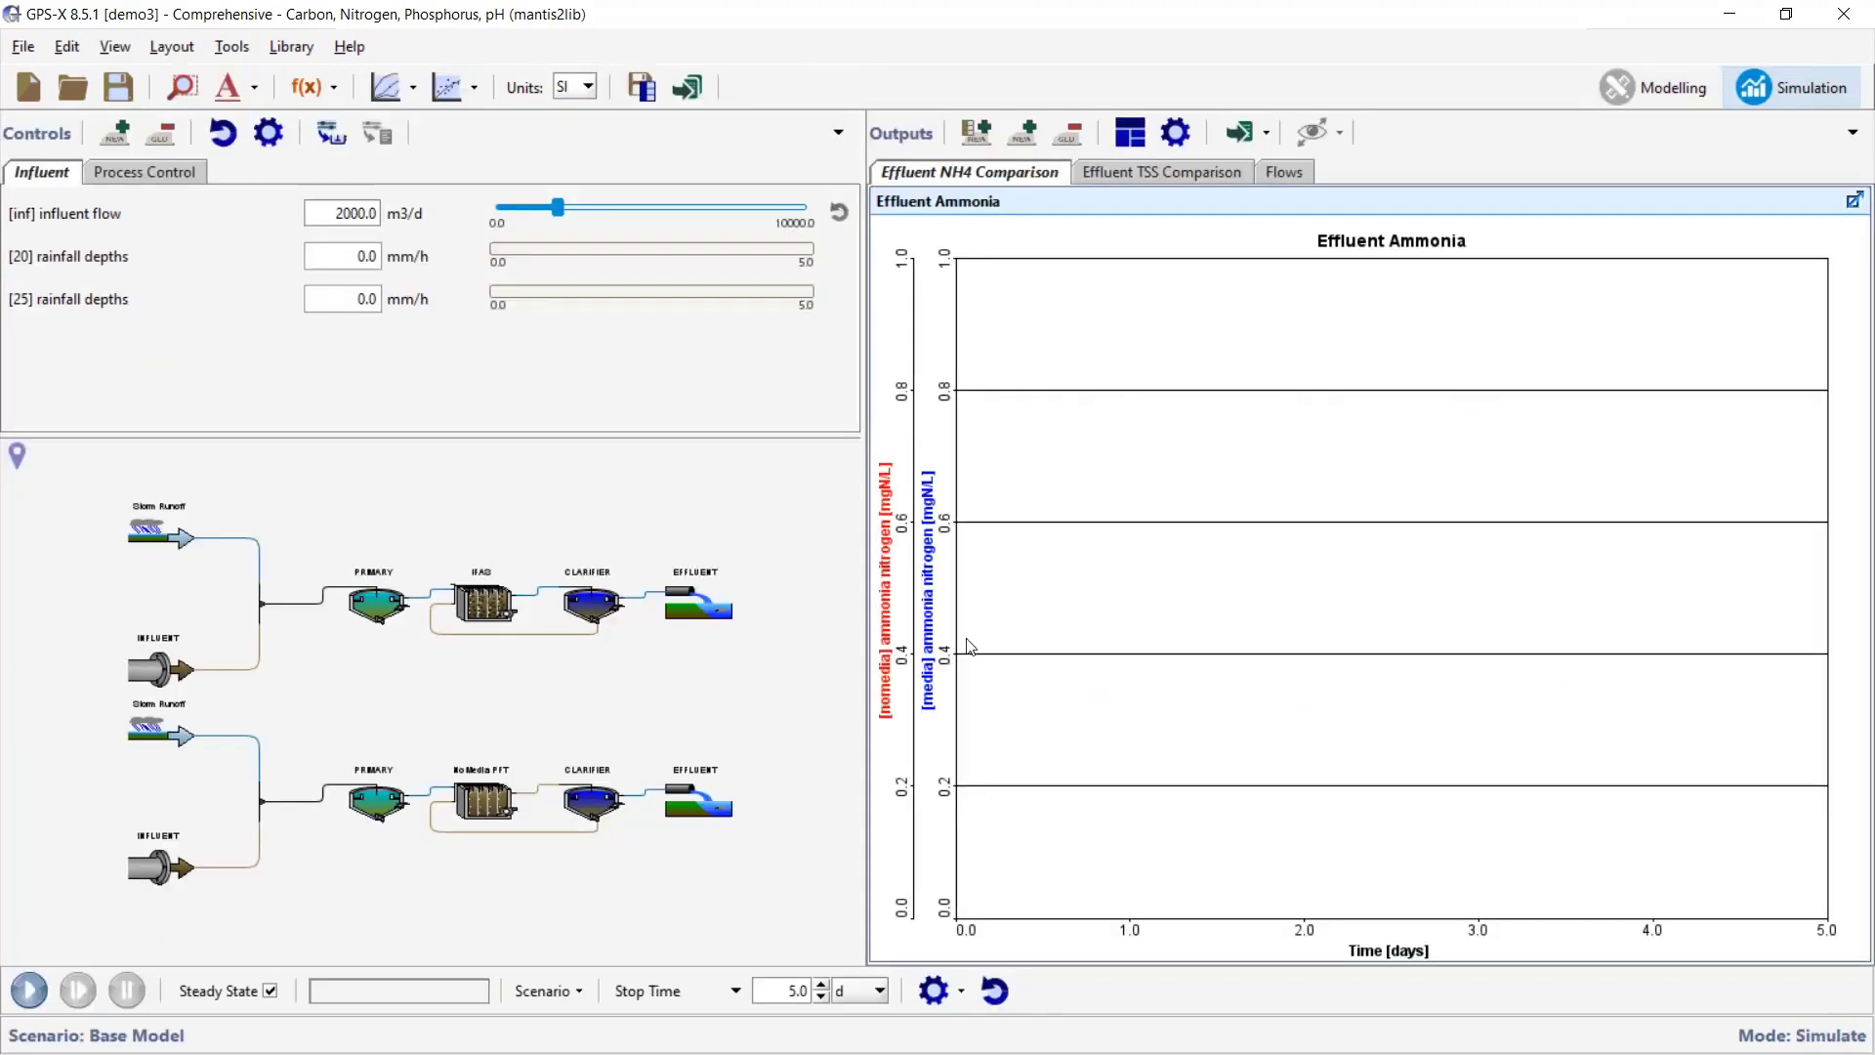
- Run the 5-day storm simulation and compare effluent ammonia: no-media peaks near 0.33, media near 0.21 mgN/L
left_click(1287, 176)
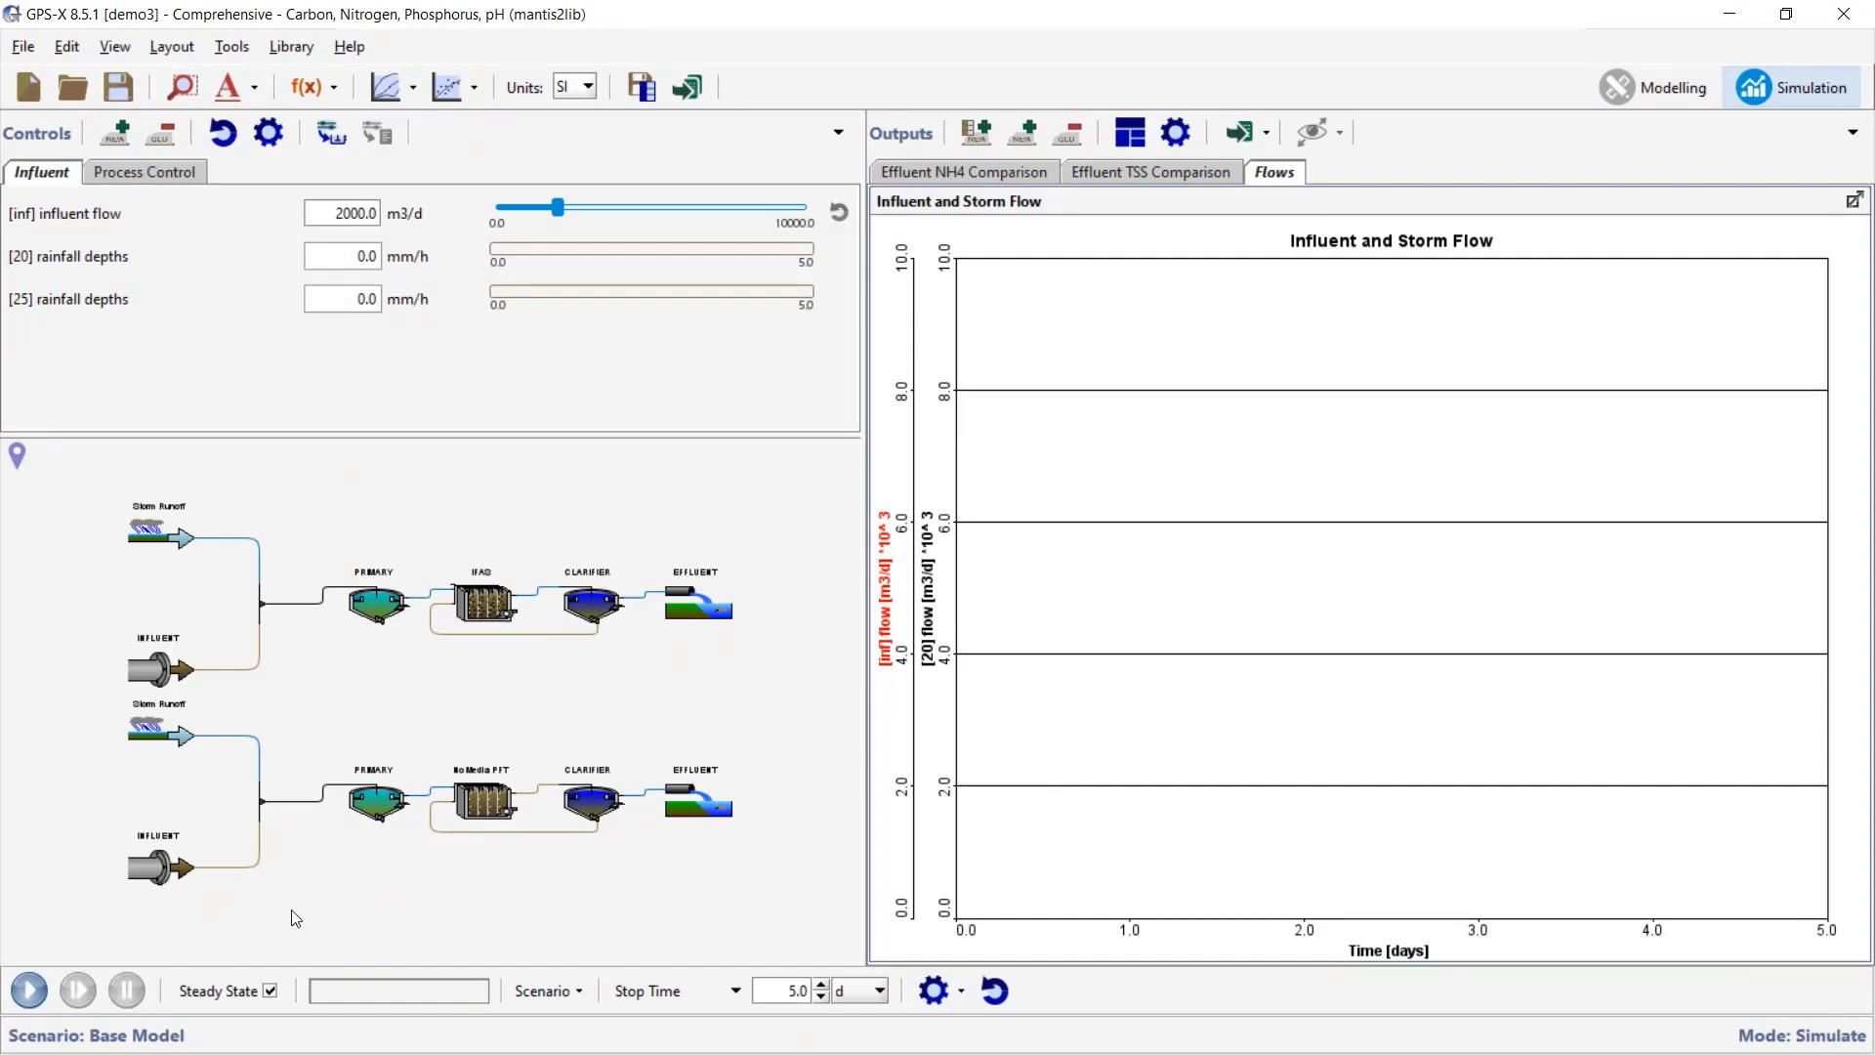
left_click(38, 989)
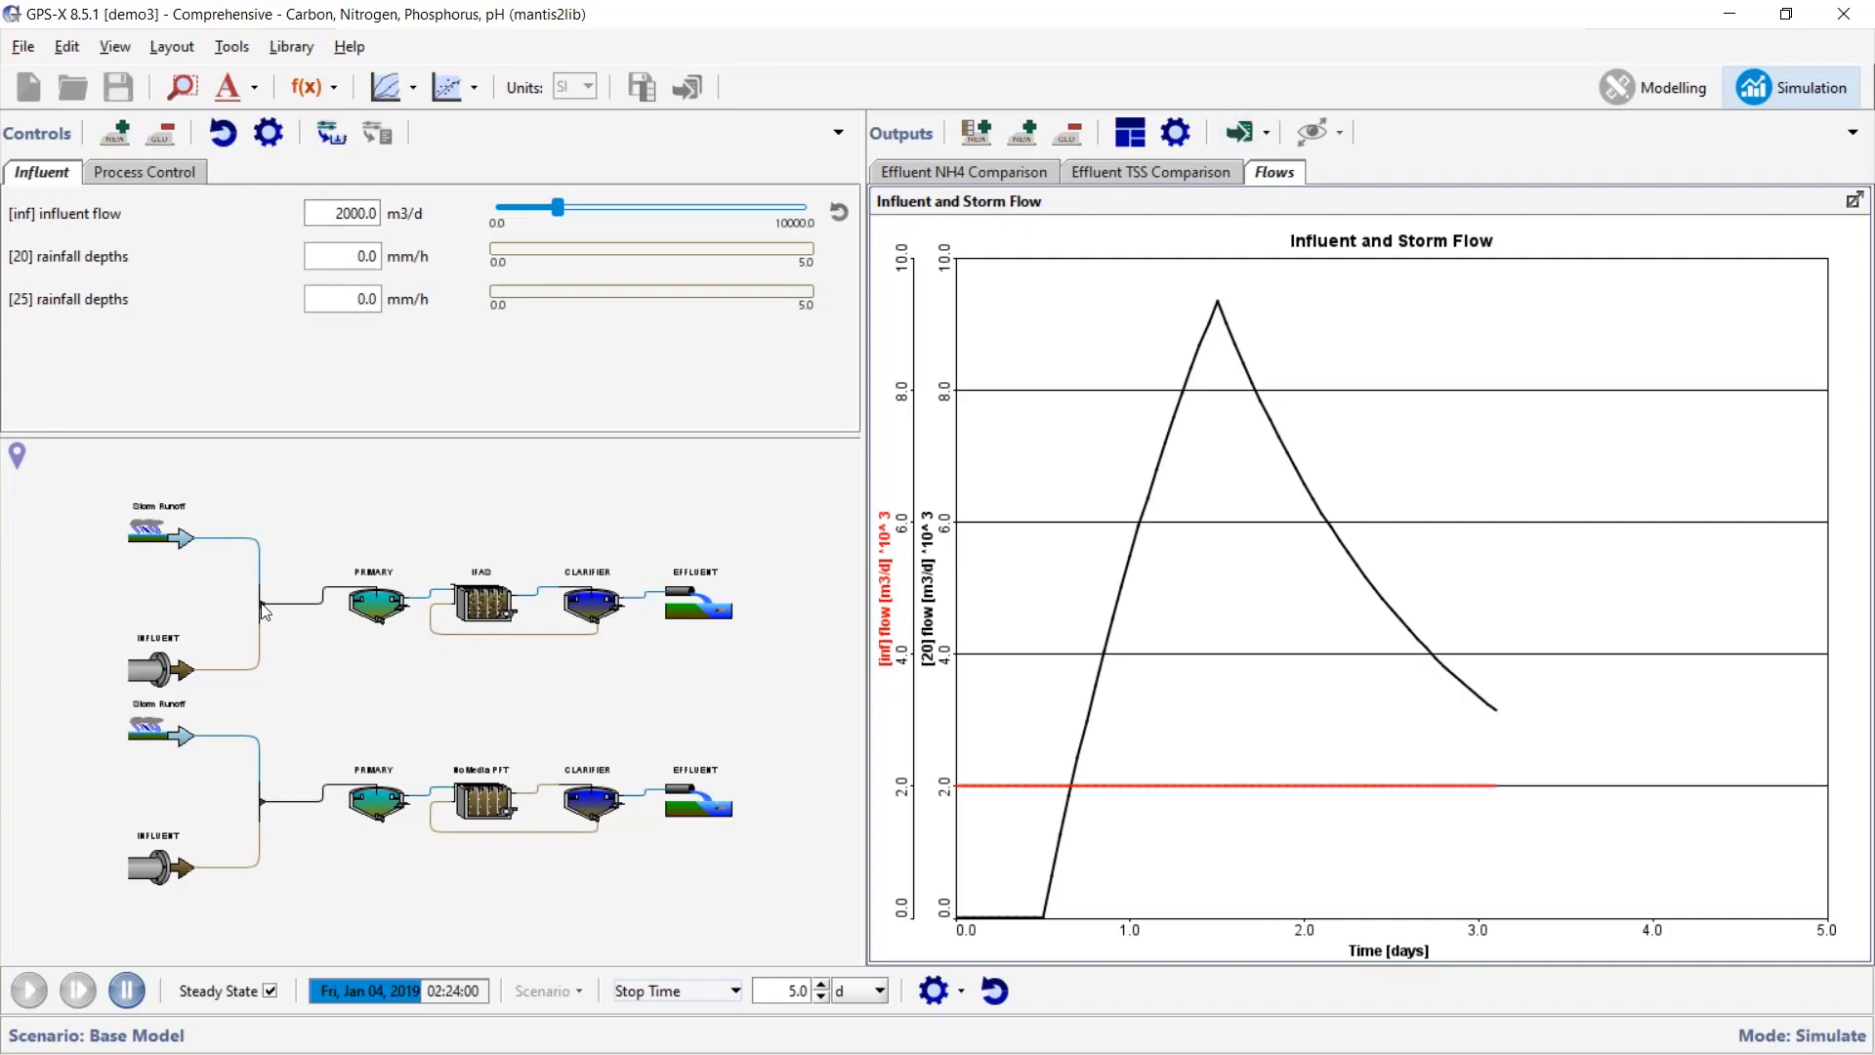
left_click(1005, 174)
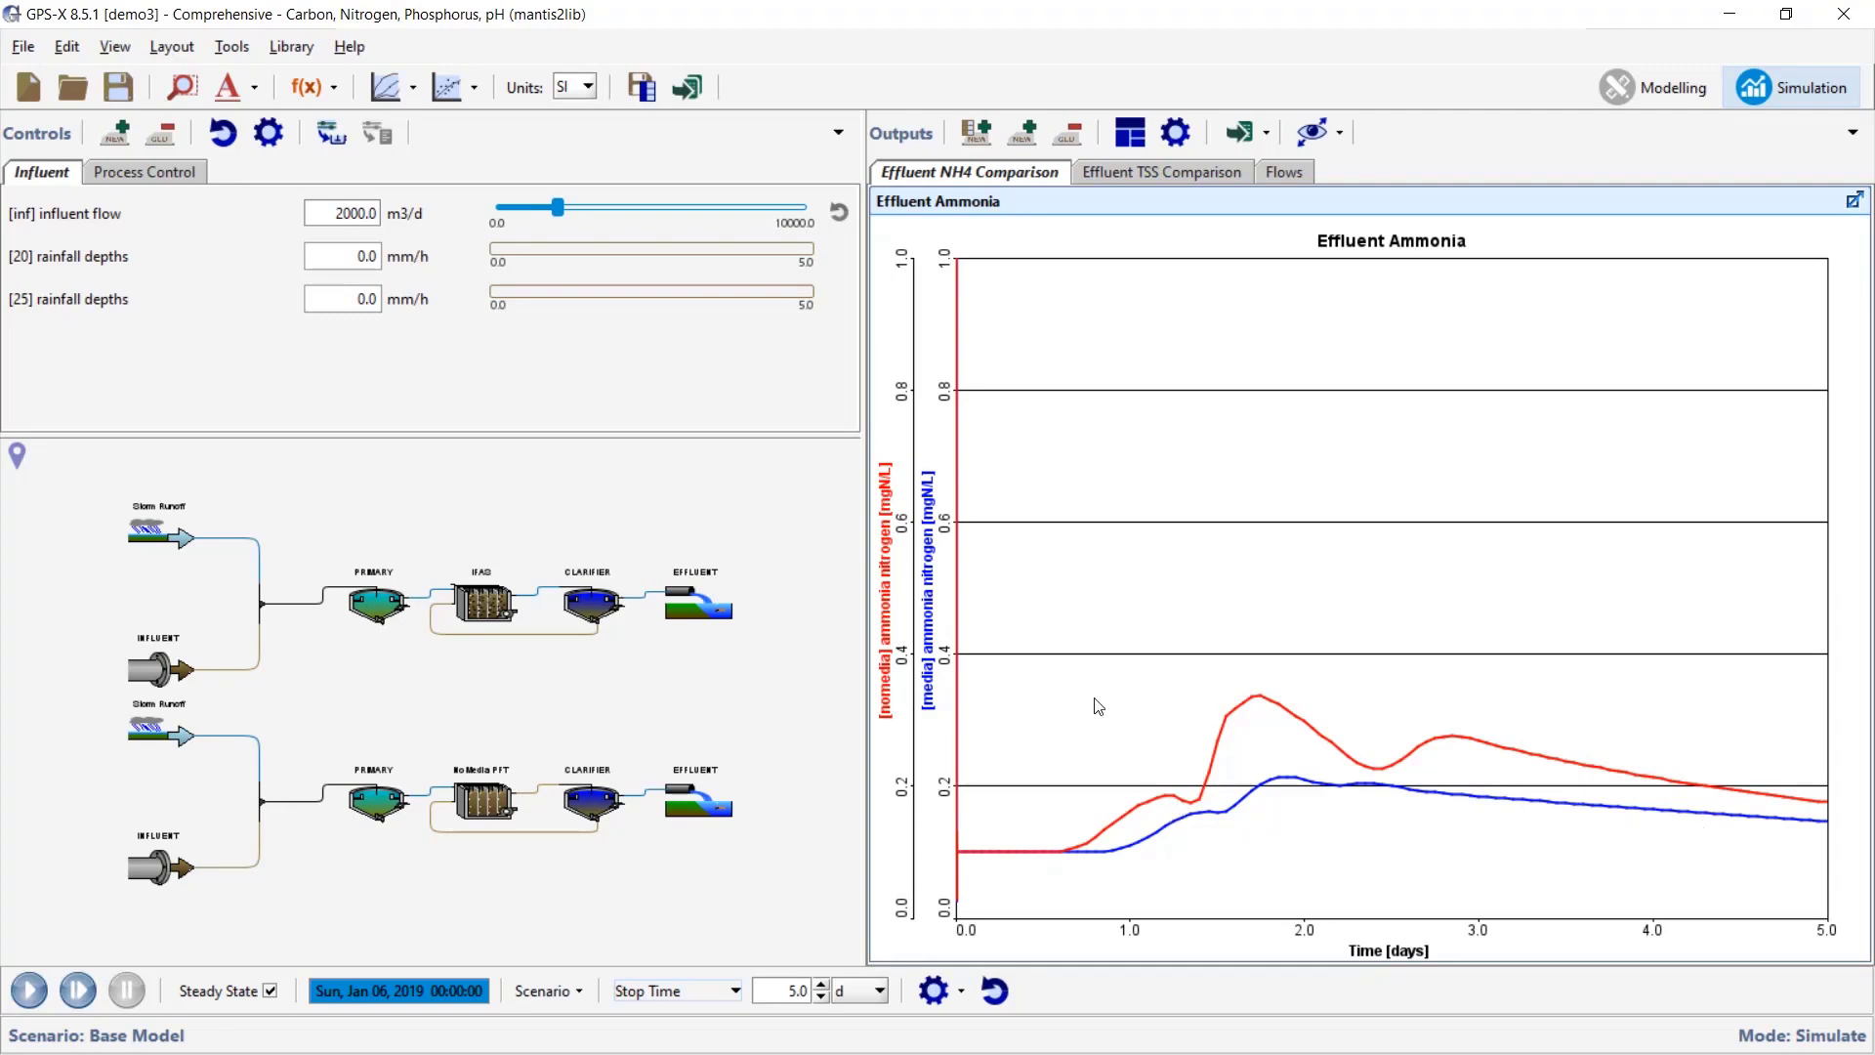
left_click(1149, 172)
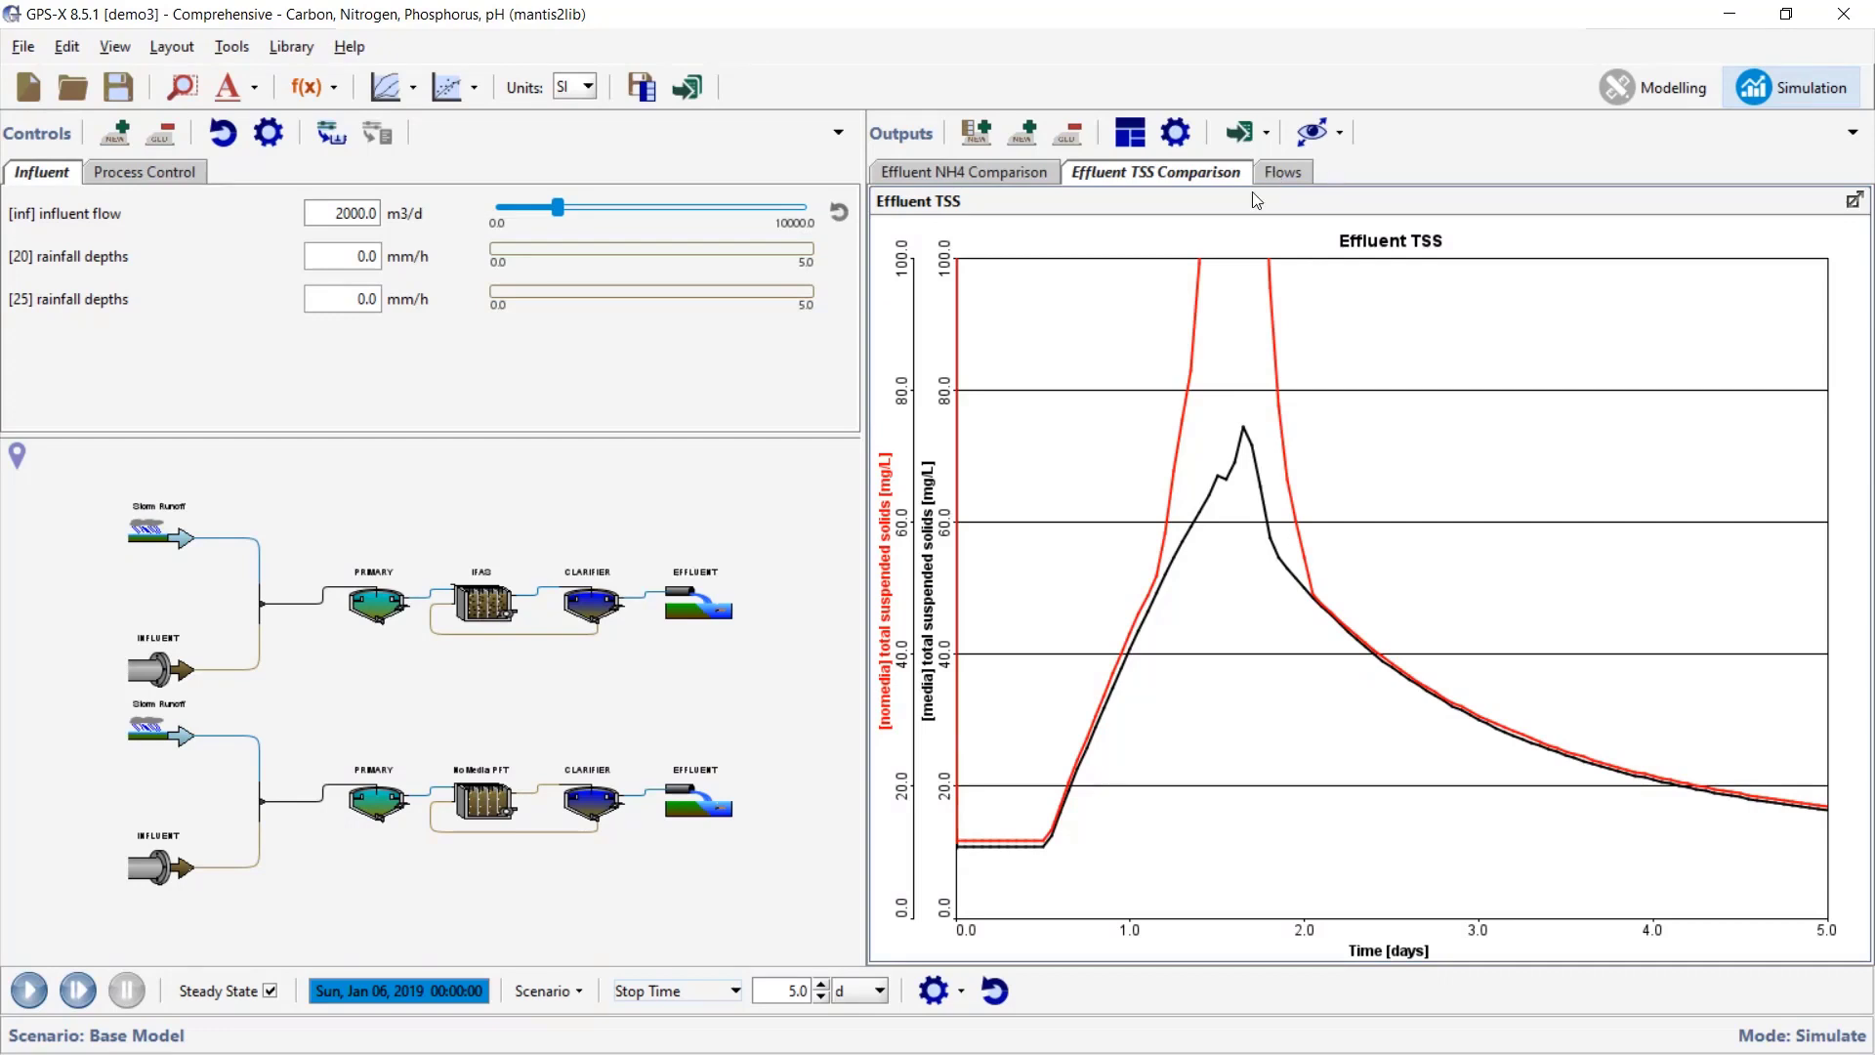
left_click(1021, 184)
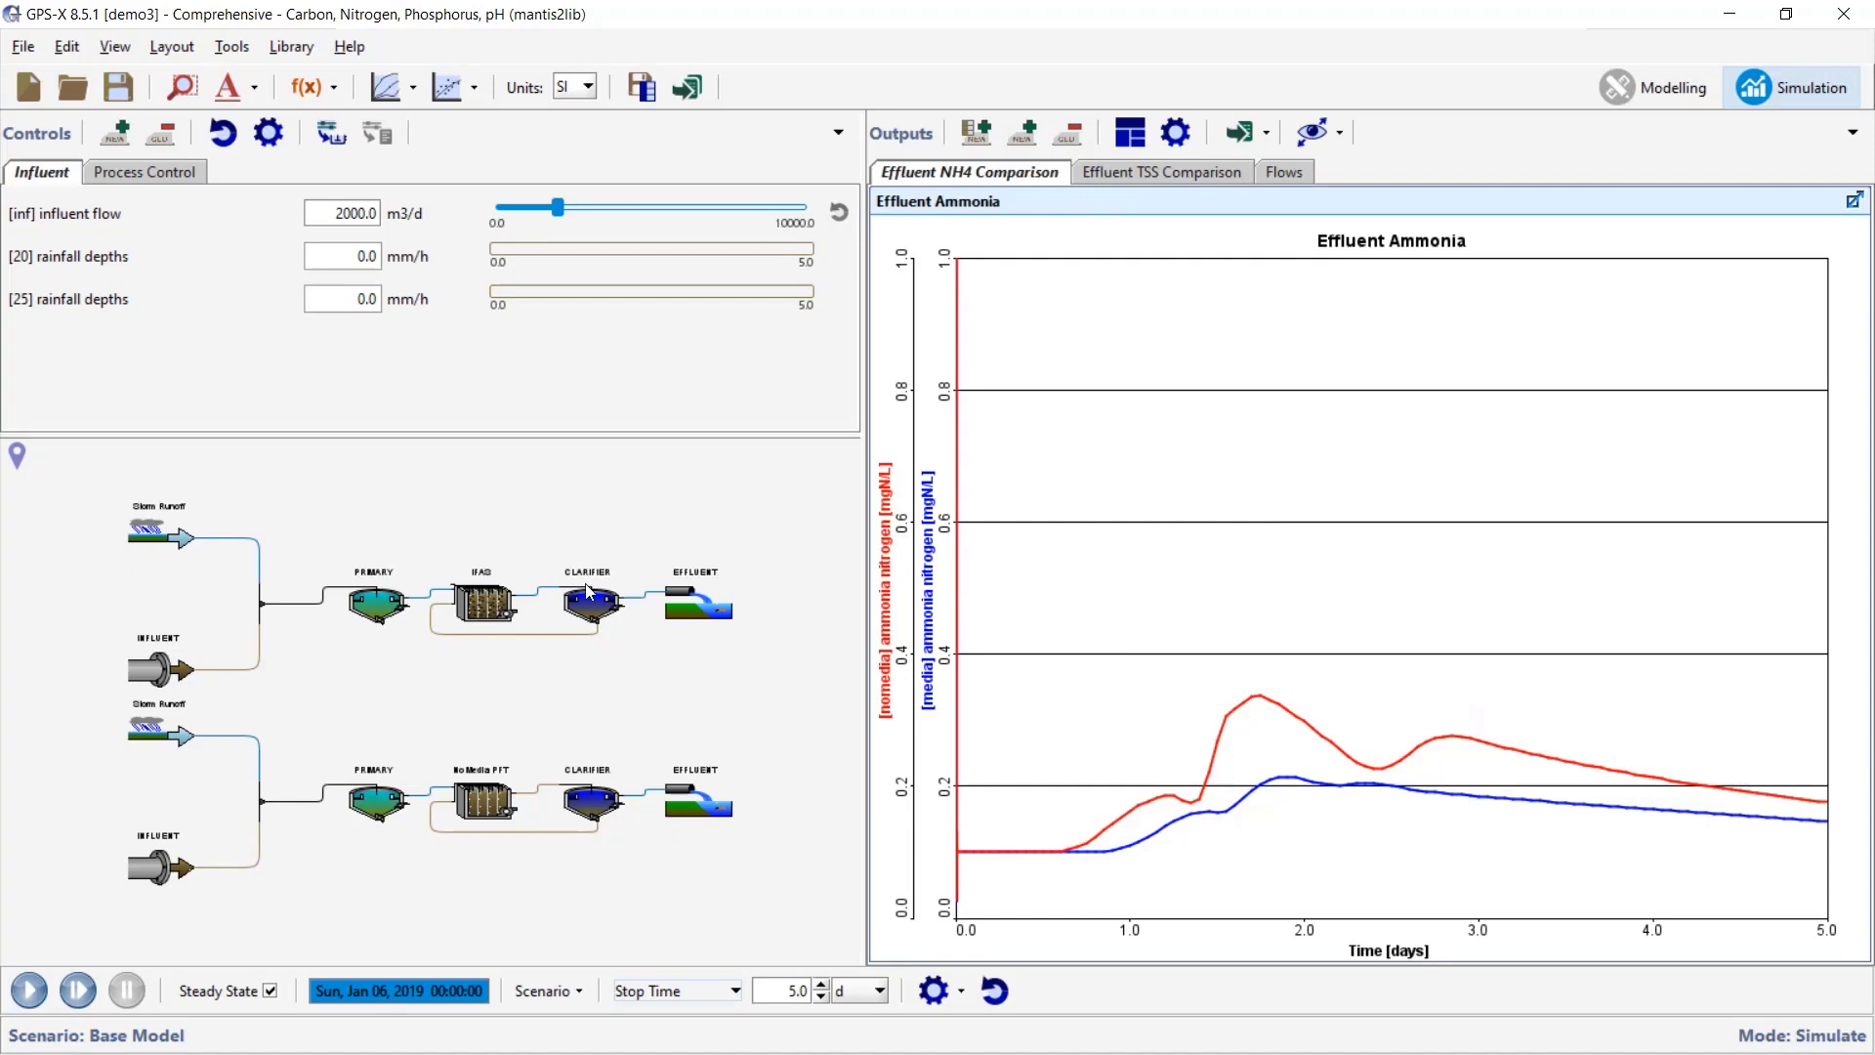
mouse_move(587, 589)
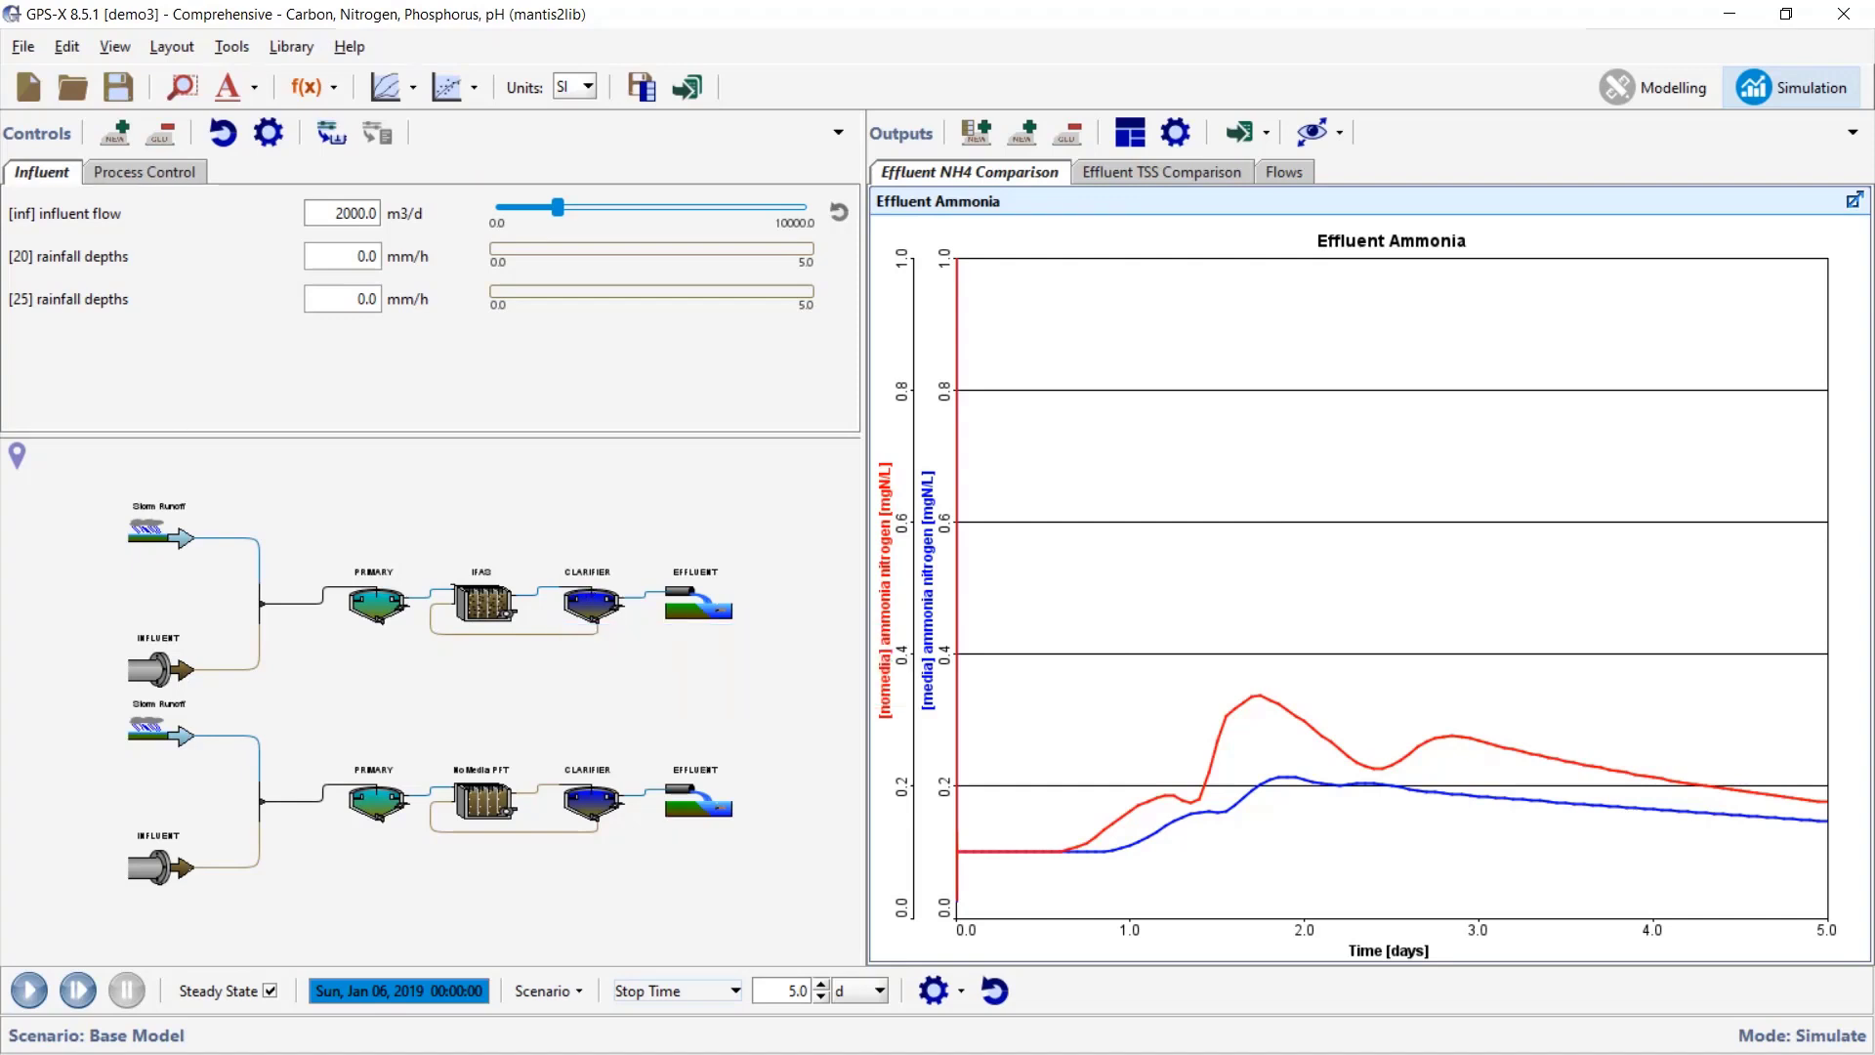